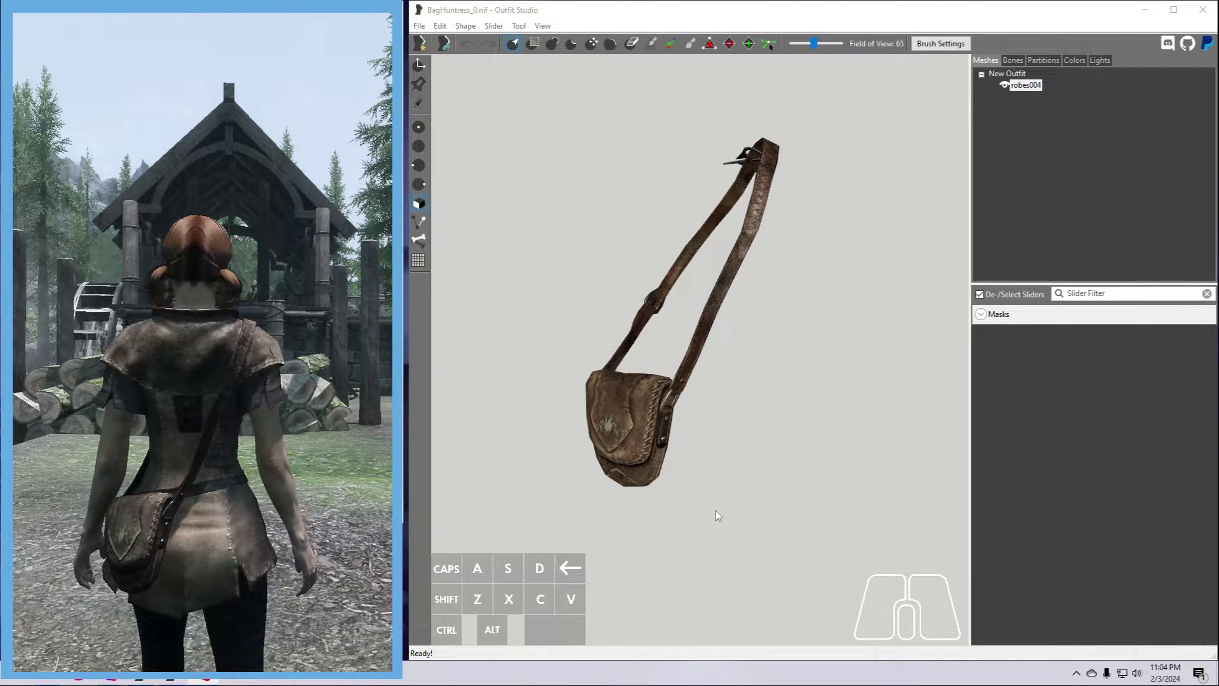
Mirror the robes004 bag mesh along the X axis
right_click(1035, 90)
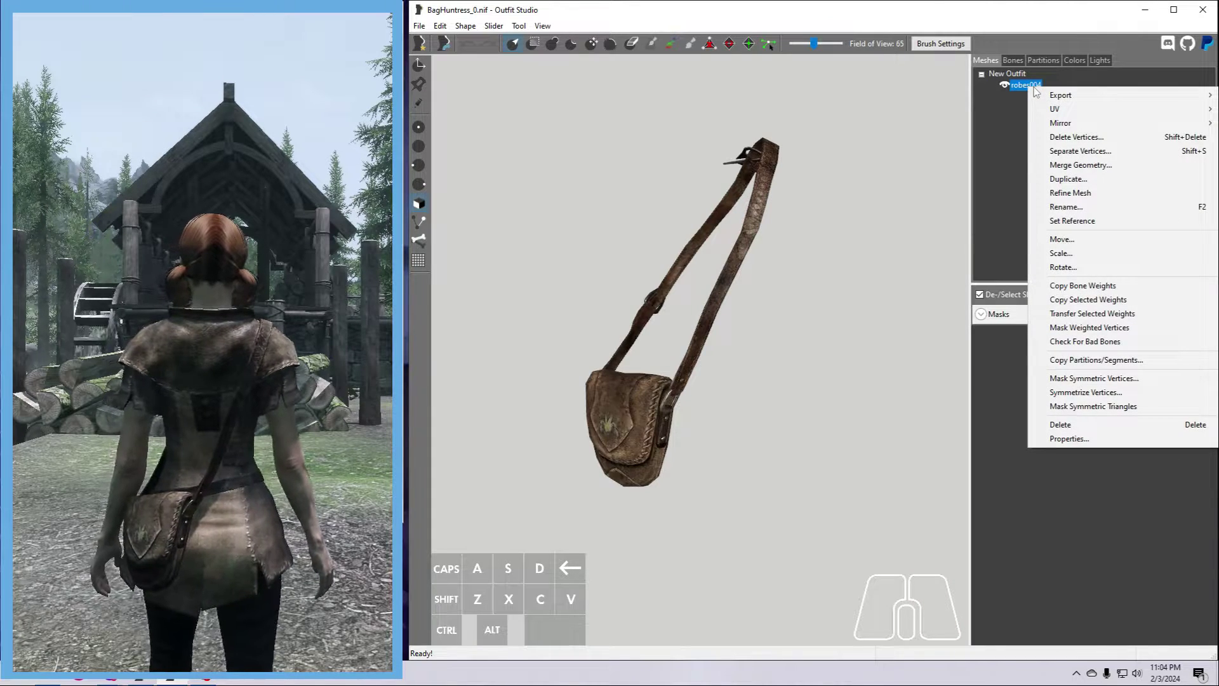
mouse_move(1073, 124)
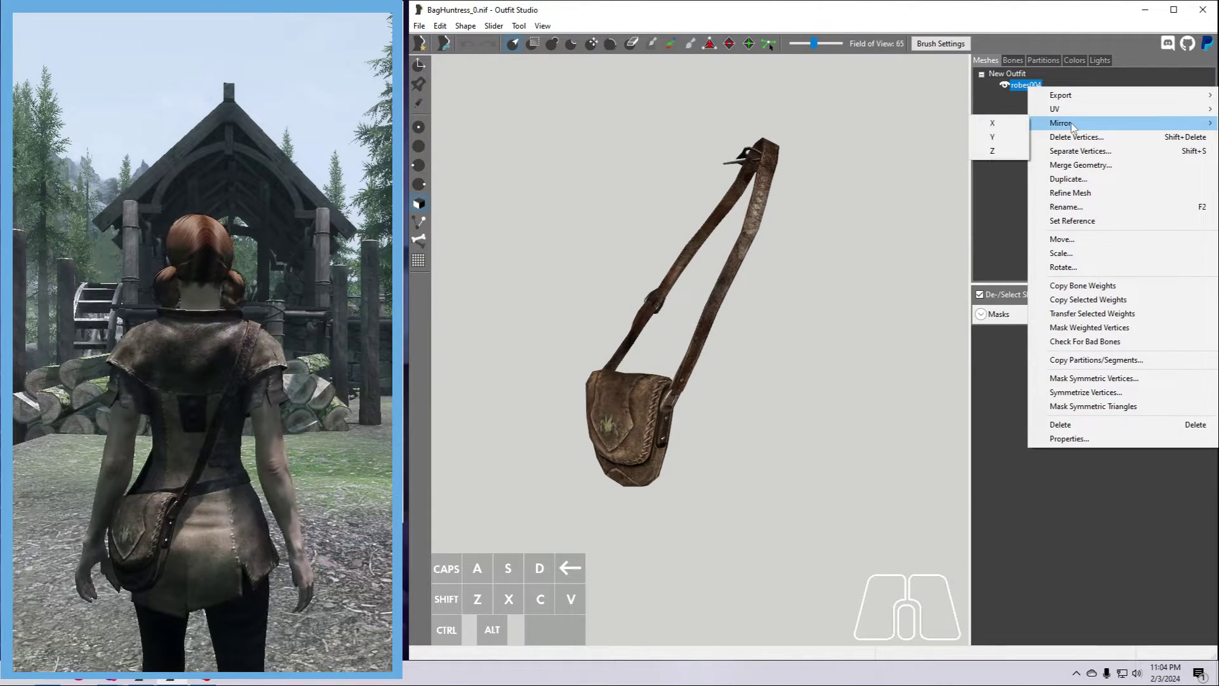
left_click(1003, 123)
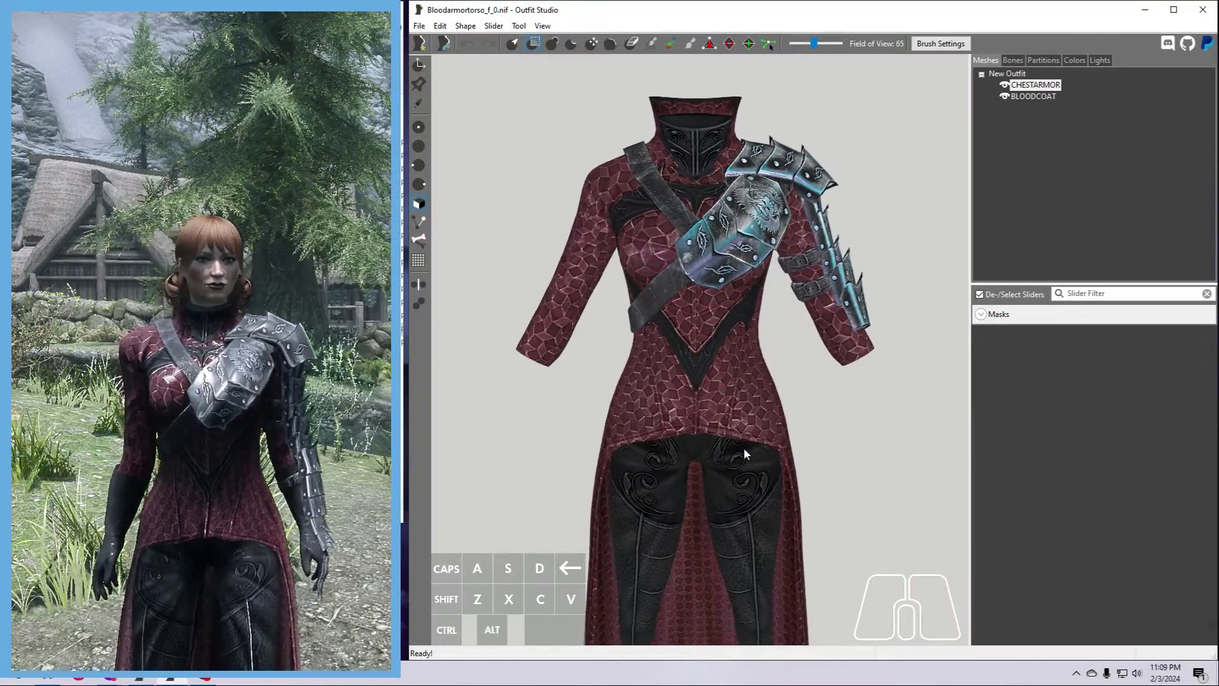
Display the vertices of the CHESTARMOR shape and duplicate it under the name shoulder2
left_click(418, 105)
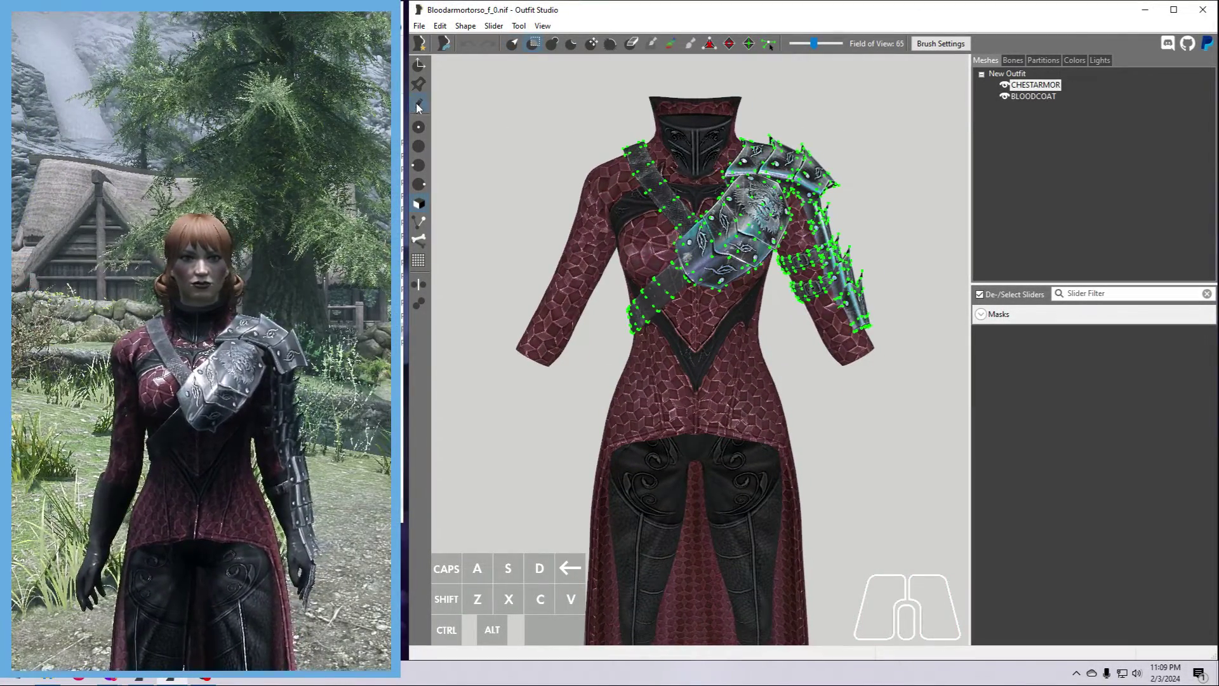
mouse_move(900, 457)
right_mouse_down()
mouse_move(785, 443)
mouse_move(691, 454)
mouse_move(886, 459)
right_mouse_up()
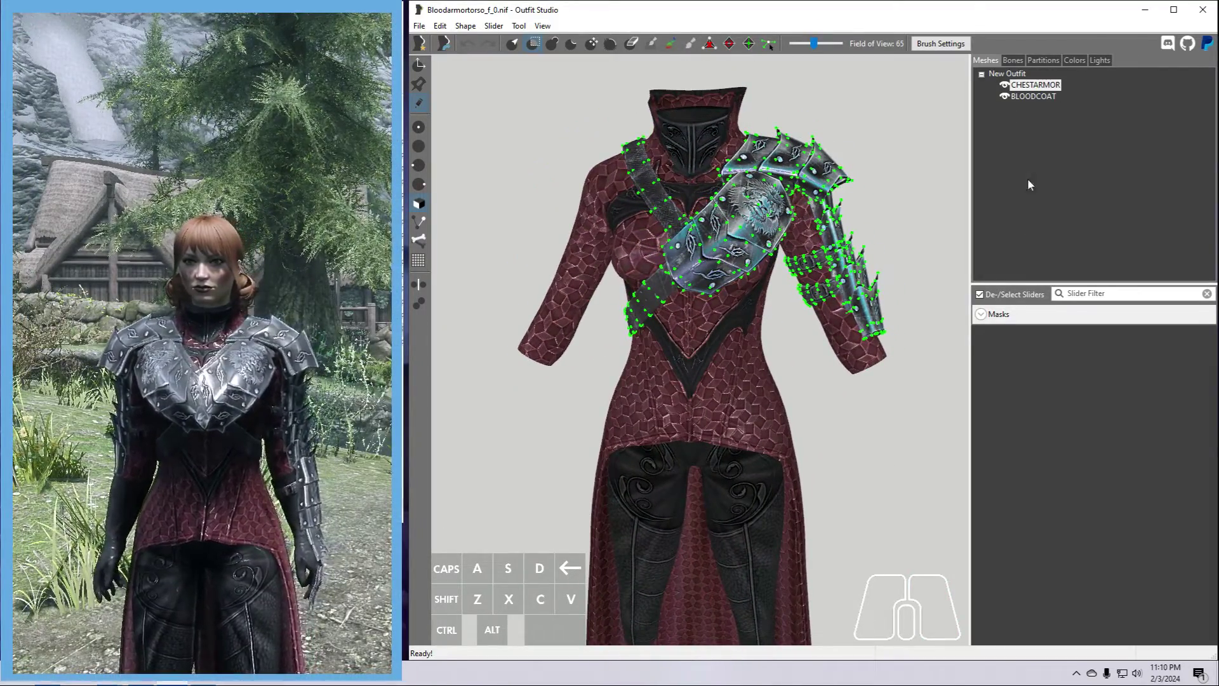
right_click(1030, 85)
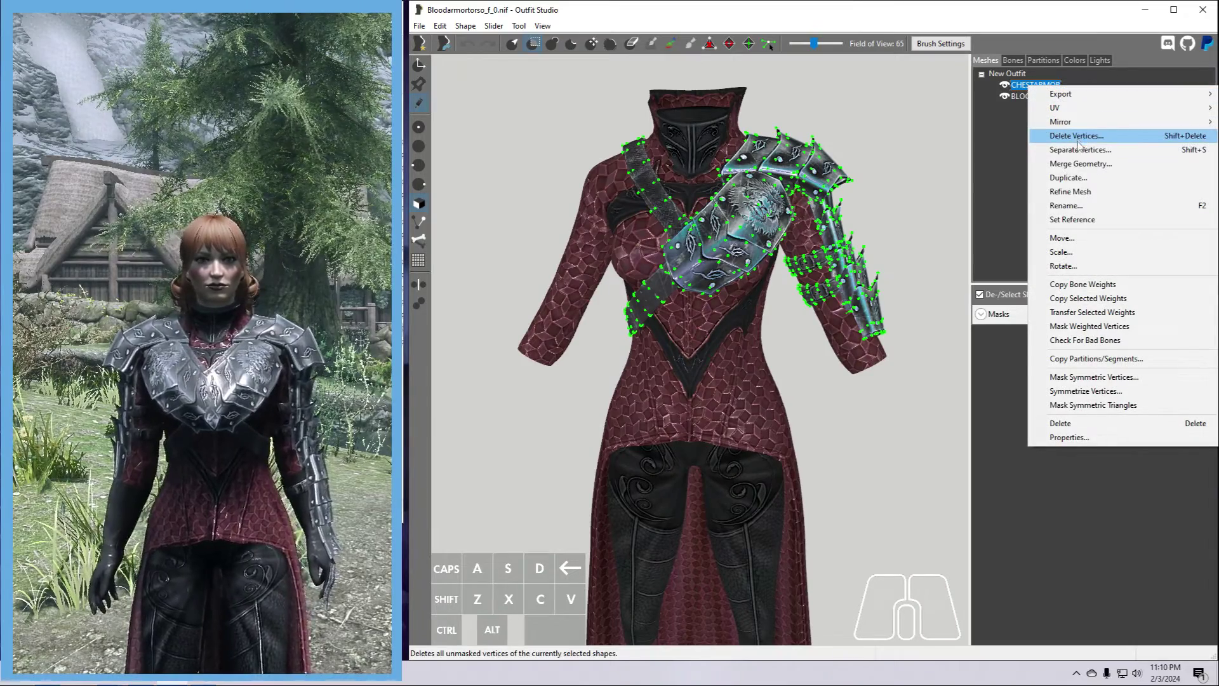
left_click(1080, 177)
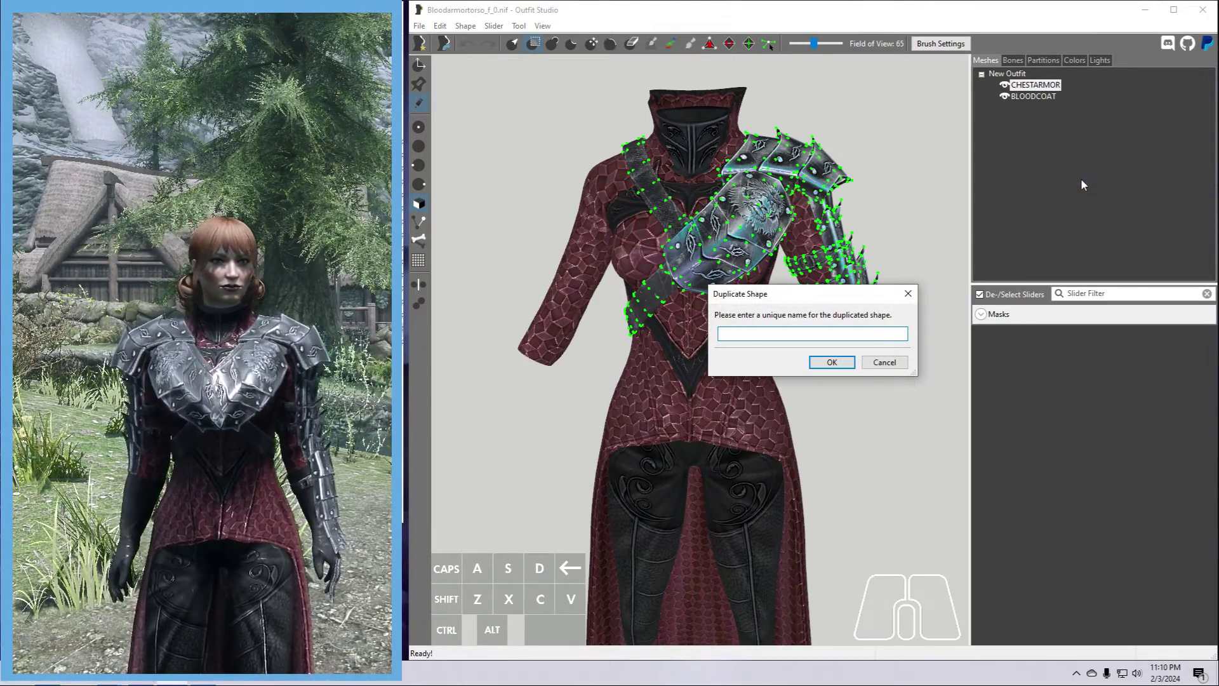
type("shoulder2")
key("Return")
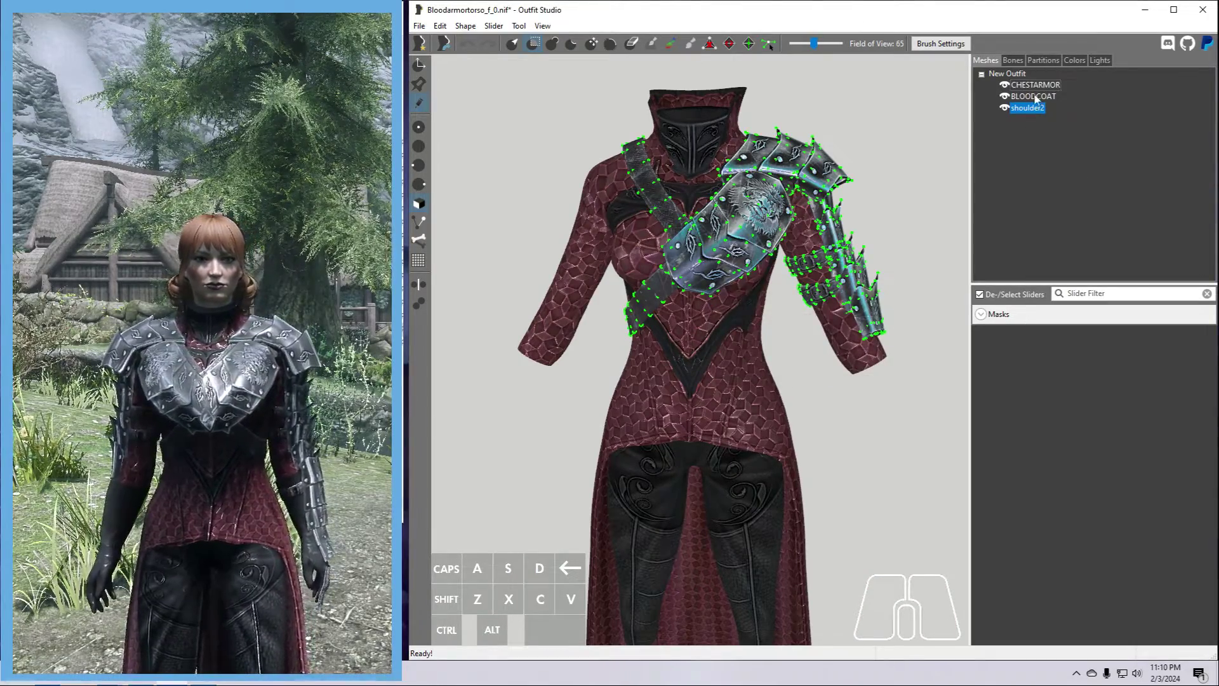
Mirror the shoulder2 shape along the X axis onto the opposite shoulder
right_click(1030, 106)
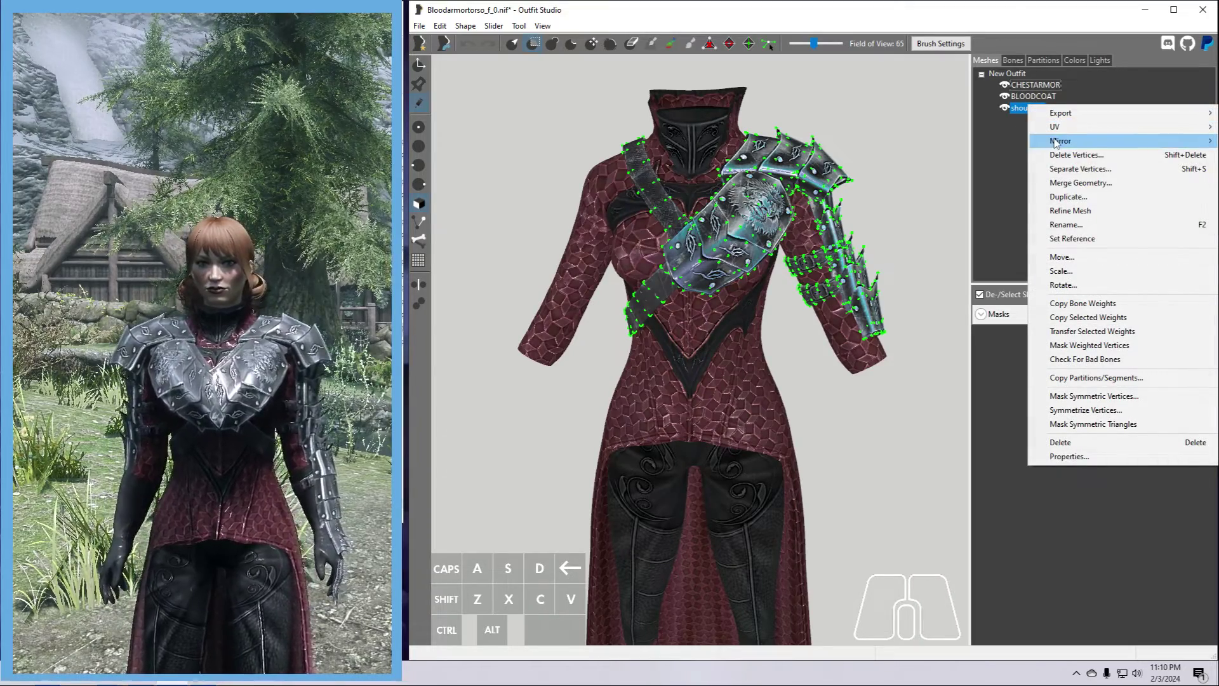
mouse_move(1060, 140)
left_click(1009, 141)
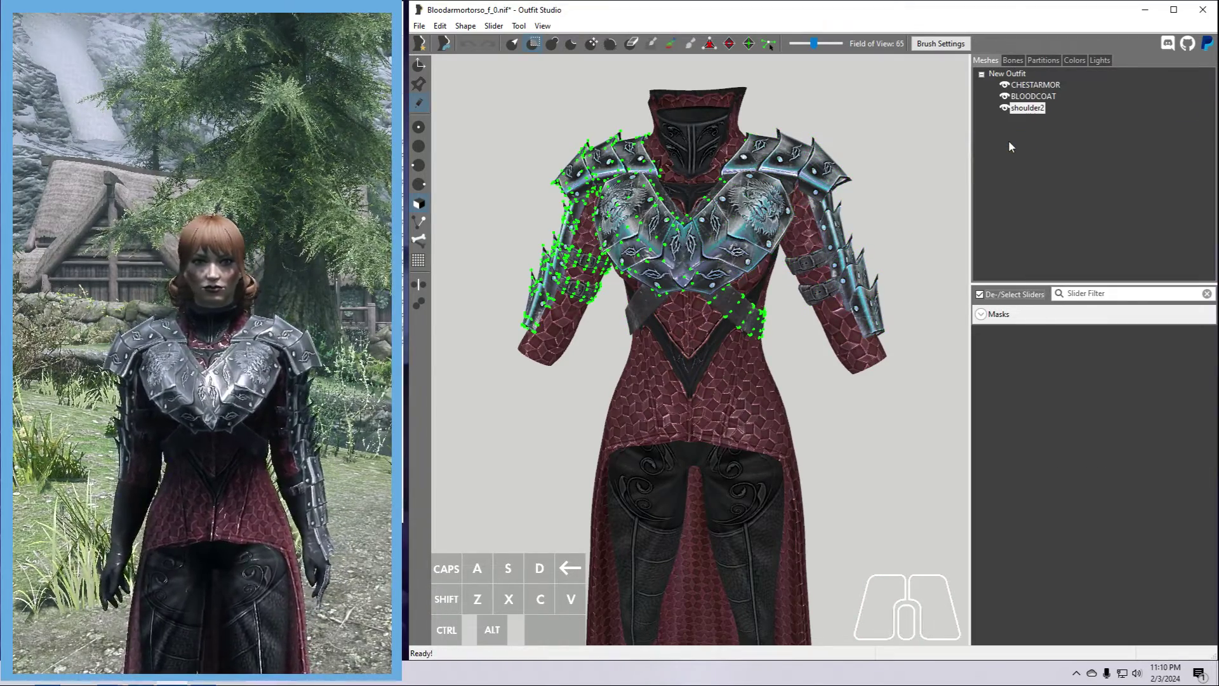
right_click(1024, 107)
left_click(1073, 185)
key("Escape")
Select the bones down to NPC Spine2 [Spn2] and remove them from the mirrored shoulder2 shape
left_click(1013, 60)
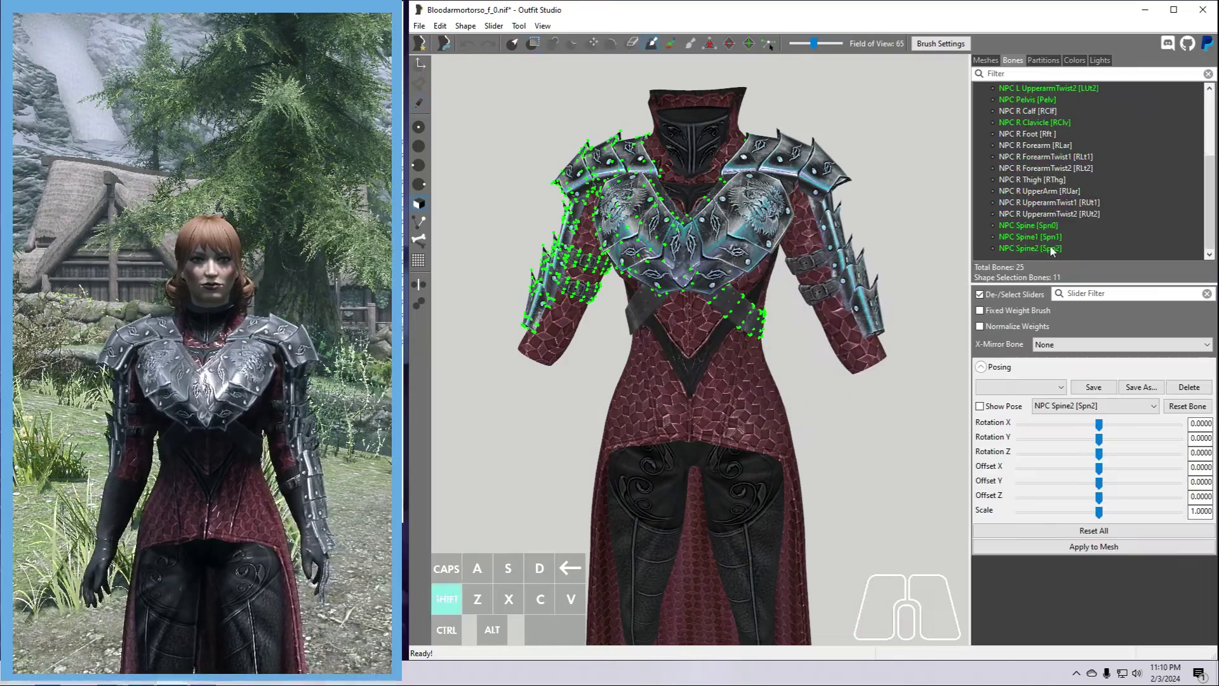
left_click(1051, 249, "shift")
right_click(1051, 250)
mouse_move(1073, 280)
left_click(1004, 278)
left_click(464, 25)
left_click(482, 316)
left_click(867, 425)
Merge the geometry of the mirrored shoulder2 shape with CHESTARMOR
left_click(985, 61)
right_click(1027, 105)
left_click(1059, 184)
left_click(907, 401)
Symmetrize the vertices of the merged CHESTARMOR shape after going over its bone list
left_click(1012, 60)
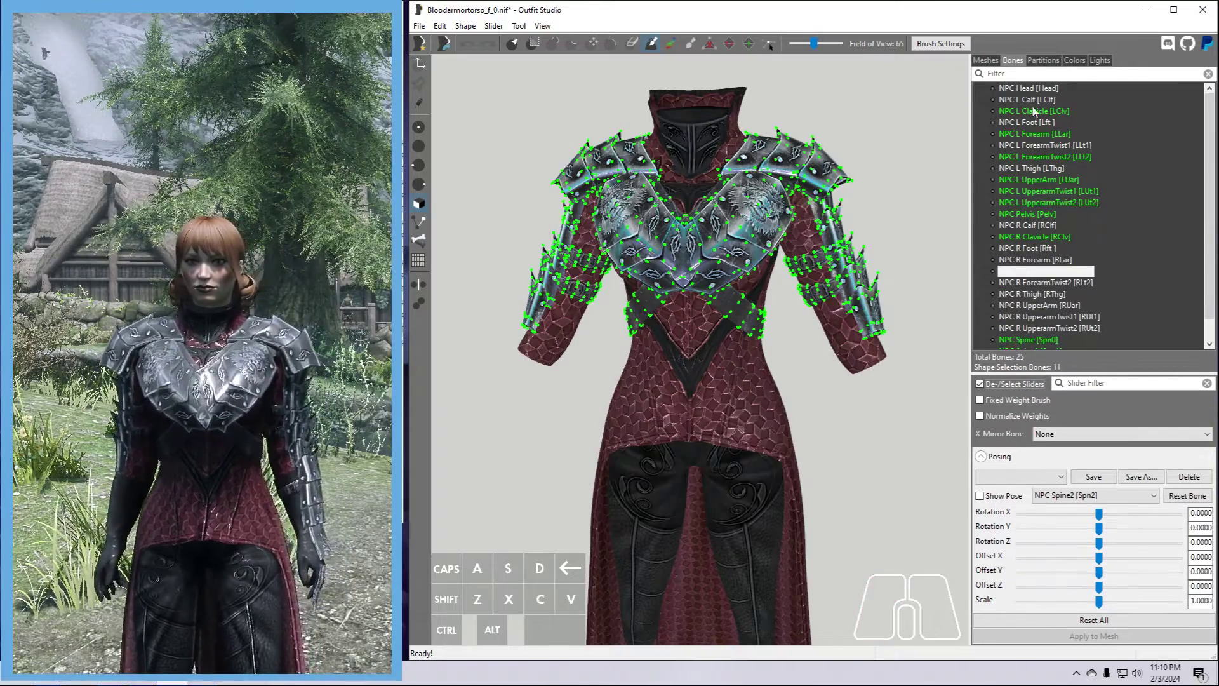
left_click_drag(1119, 281, 1014, 81)
left_click(988, 60)
right_click(1028, 83)
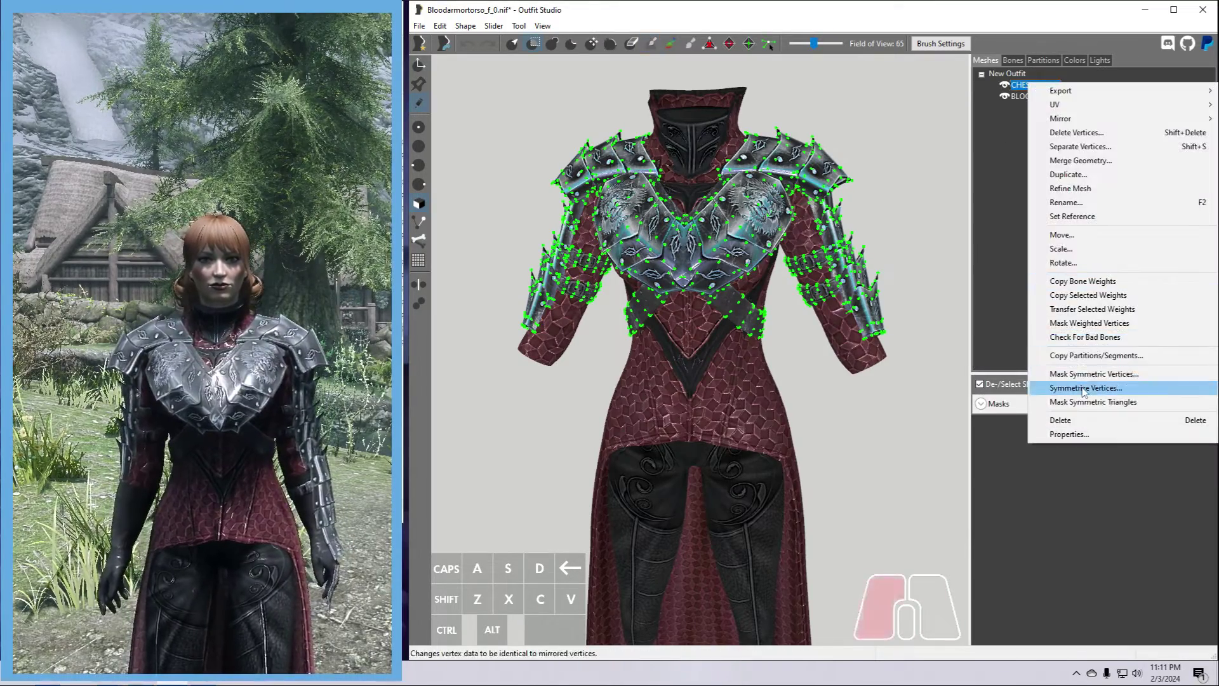
left_click(1084, 388)
left_click(927, 532)
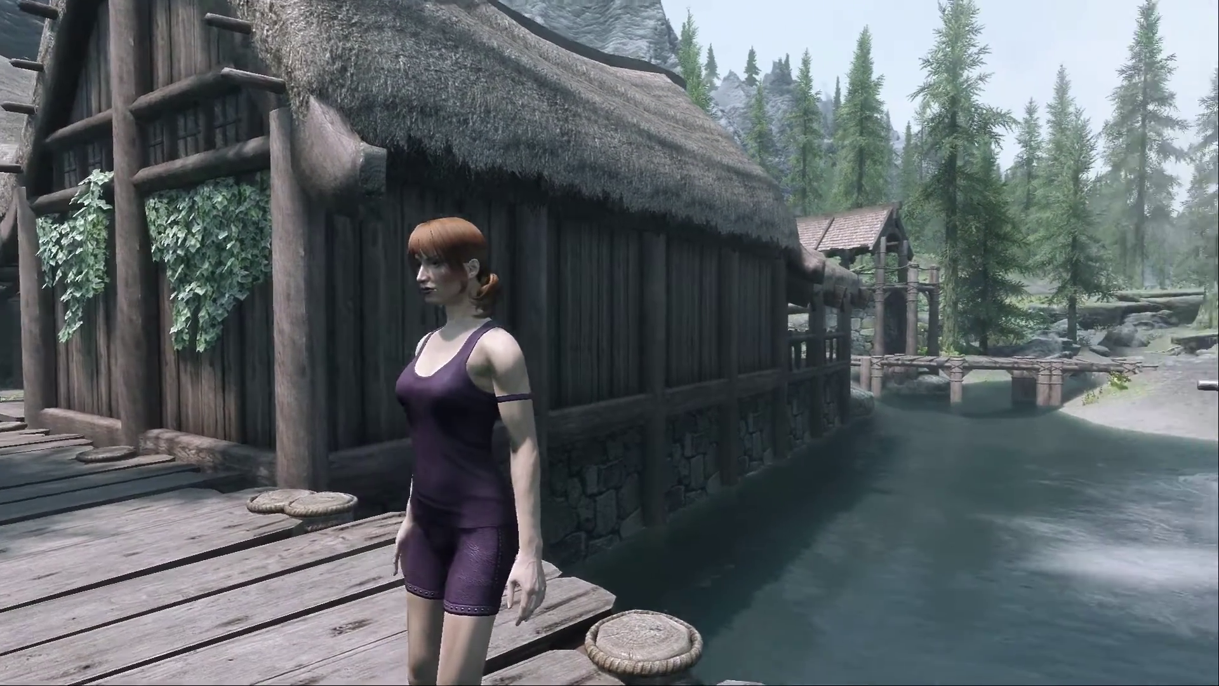
key("space")
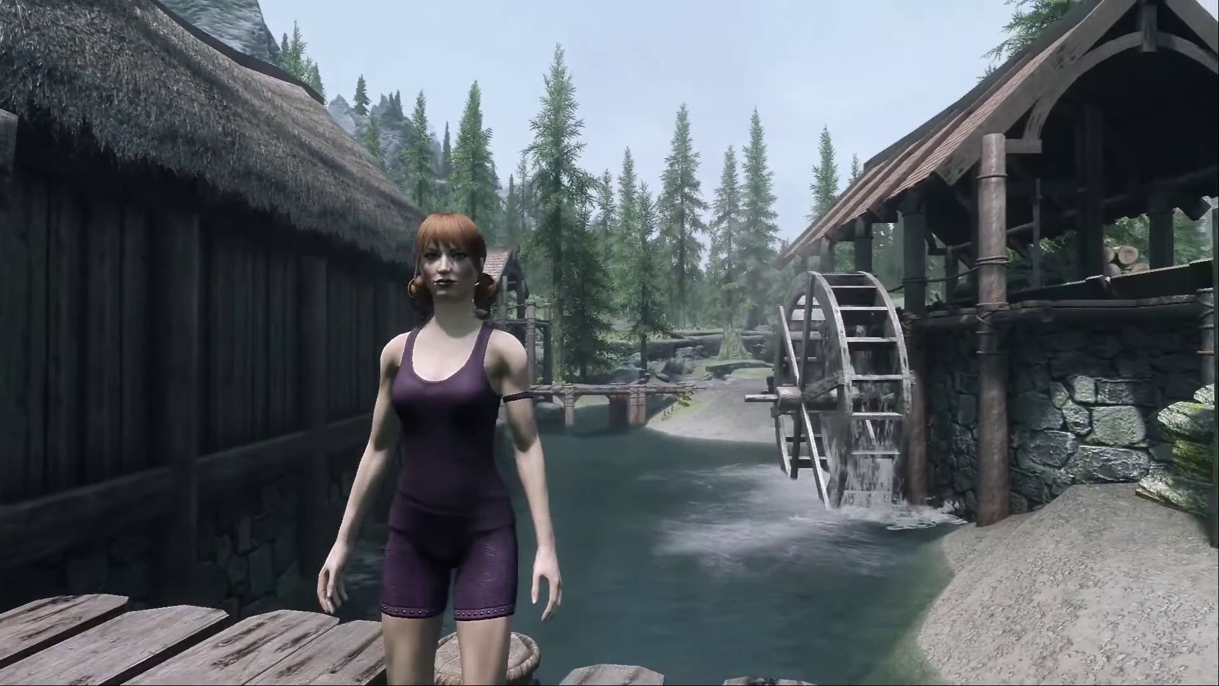
key("space")
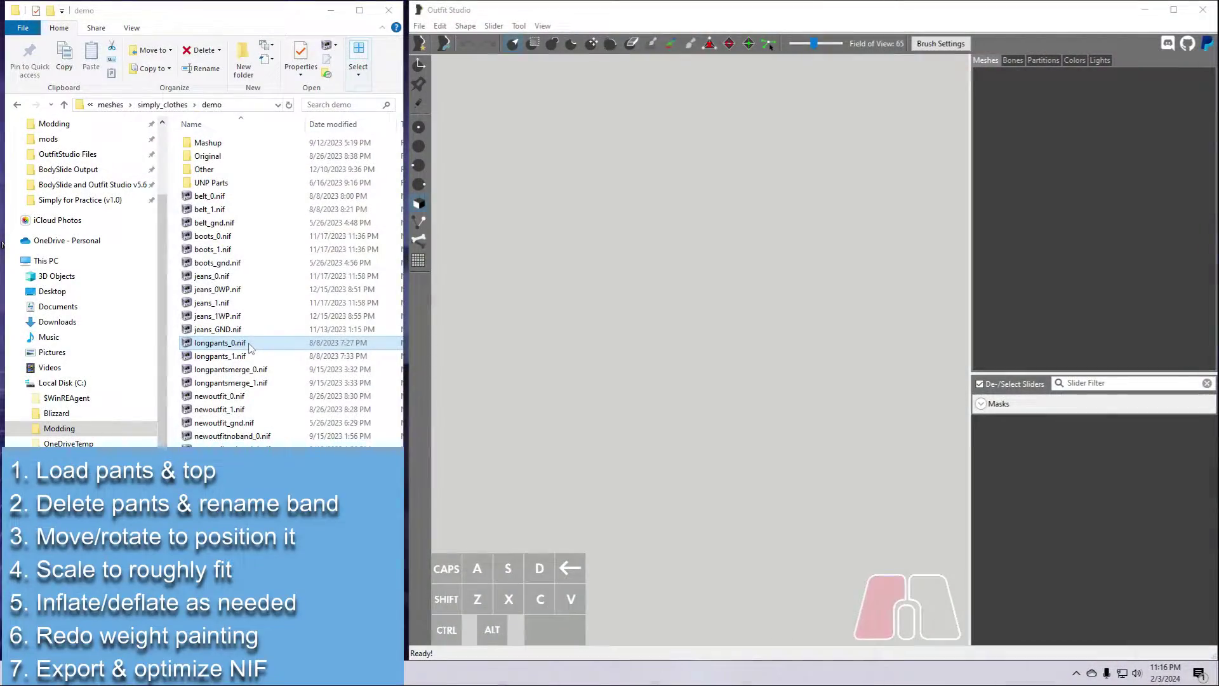
Load longpants_0.nif from the demo folder and add the NIF with the tank top to the same outfit
left_click_drag(219, 342, 656, 379)
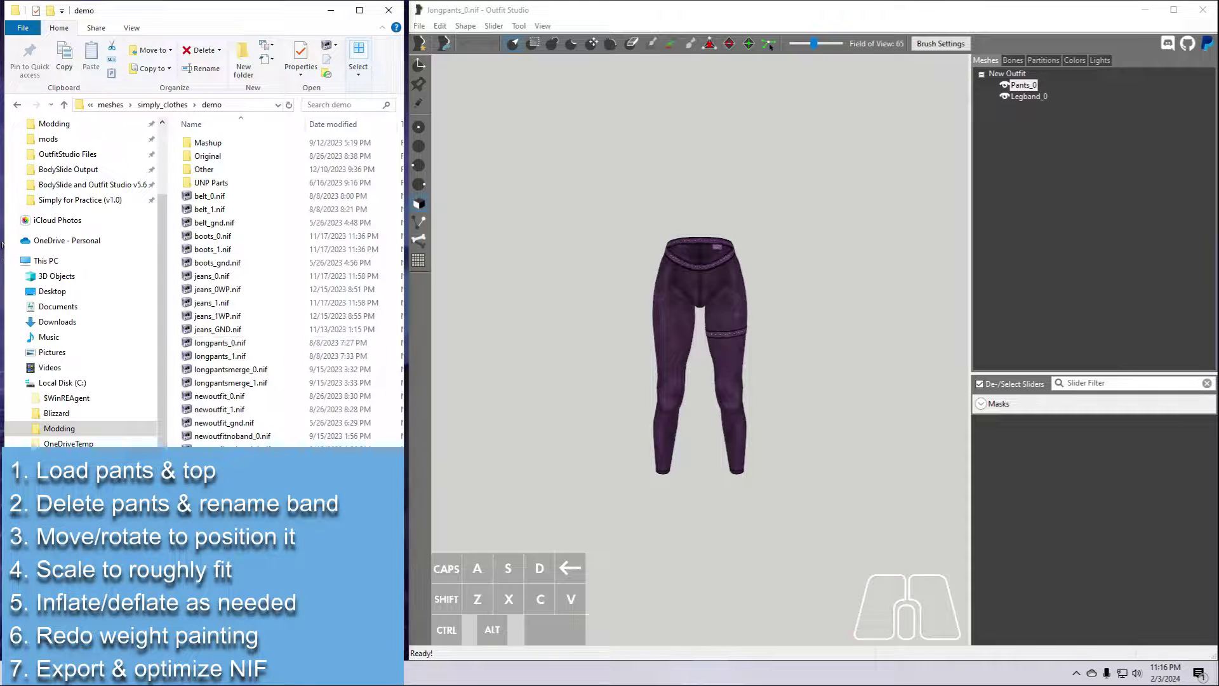
left_click_drag(219, 555, 560, 507)
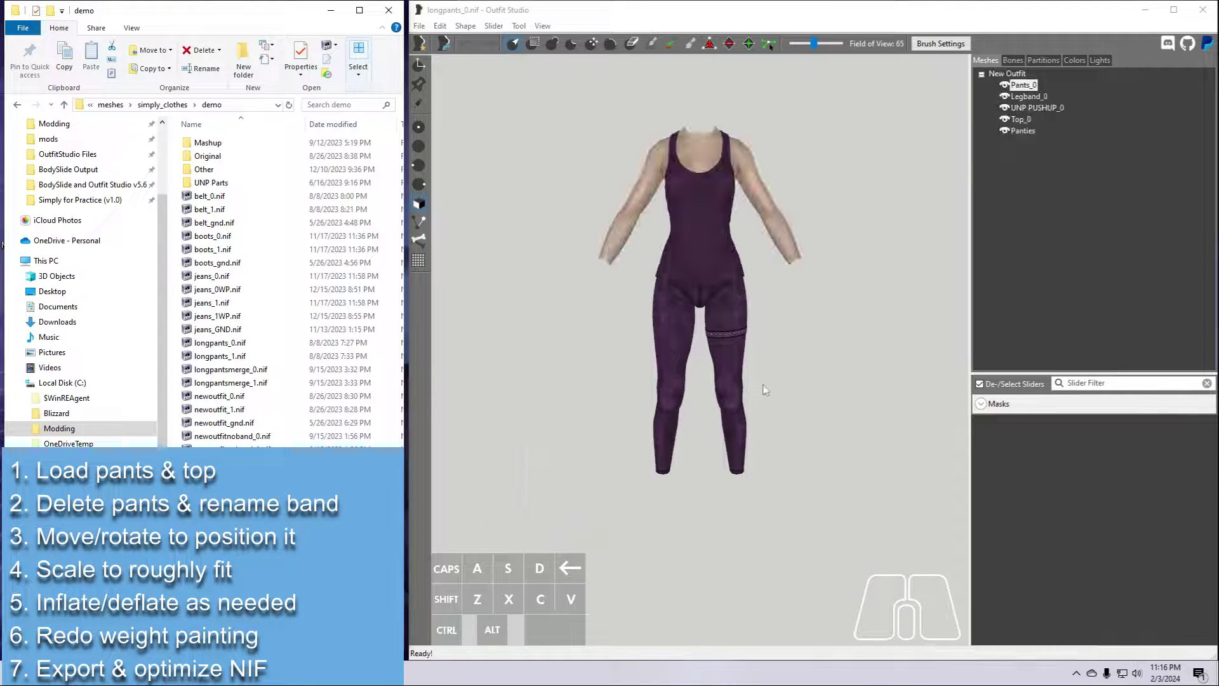
scroll(774, 419, "up", 3)
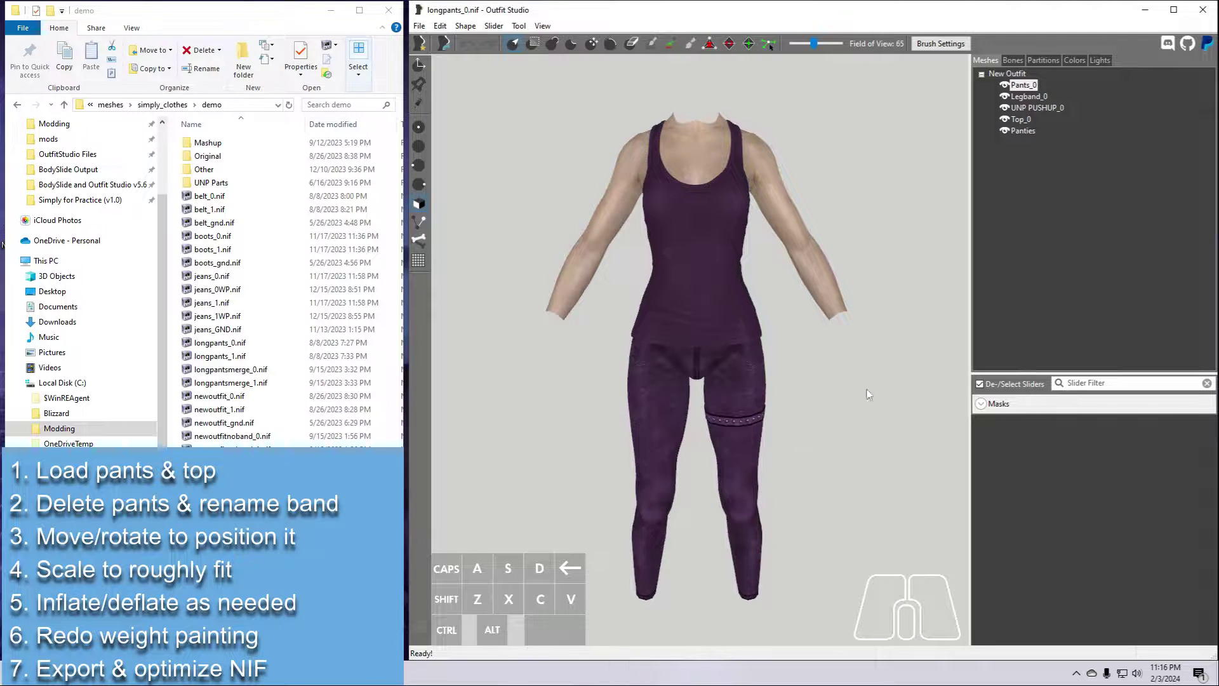
Delete the Pants_0 shape from the outfit
right_click(1028, 83)
left_click(1042, 423)
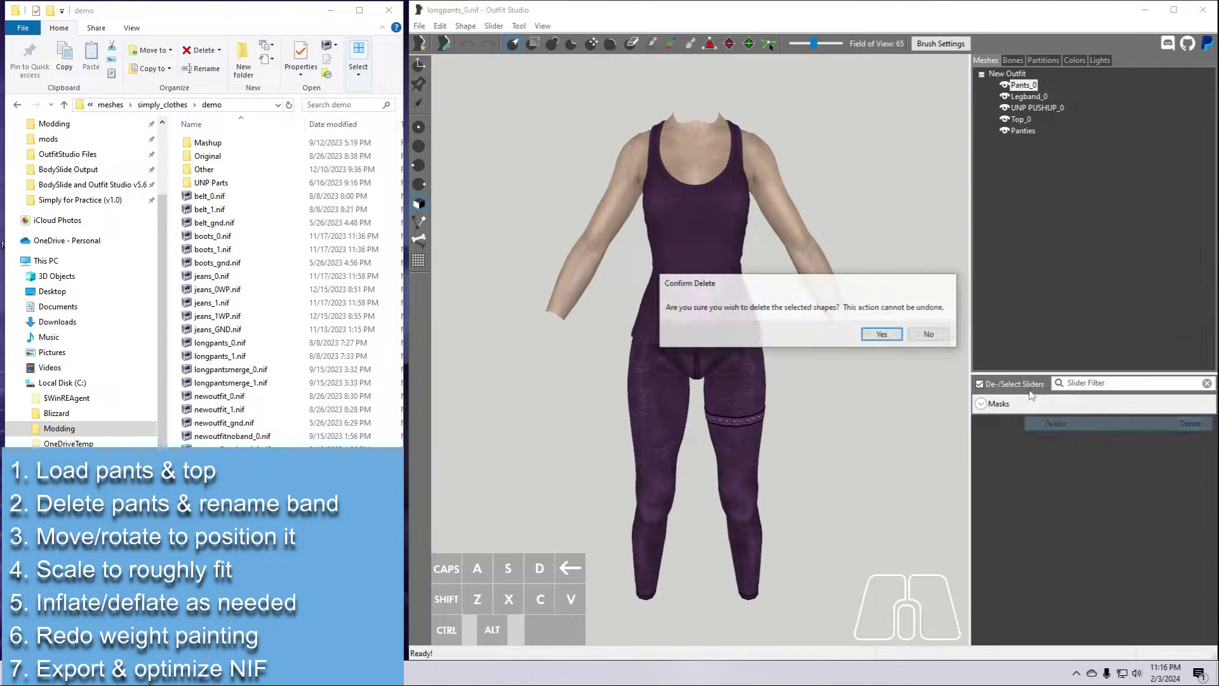
left_click(881, 333)
Rename the Legband_0 shape to Armband_0
right_click(1028, 86)
left_click(1067, 203)
type("Armband_0")
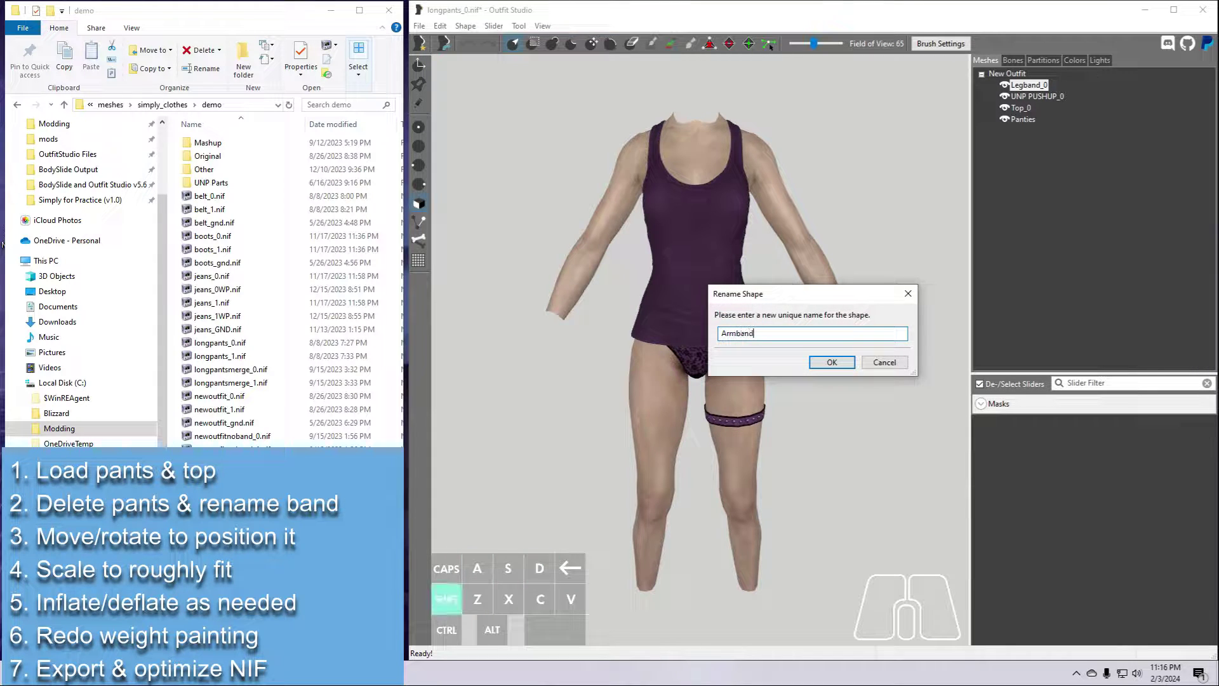
key("Return")
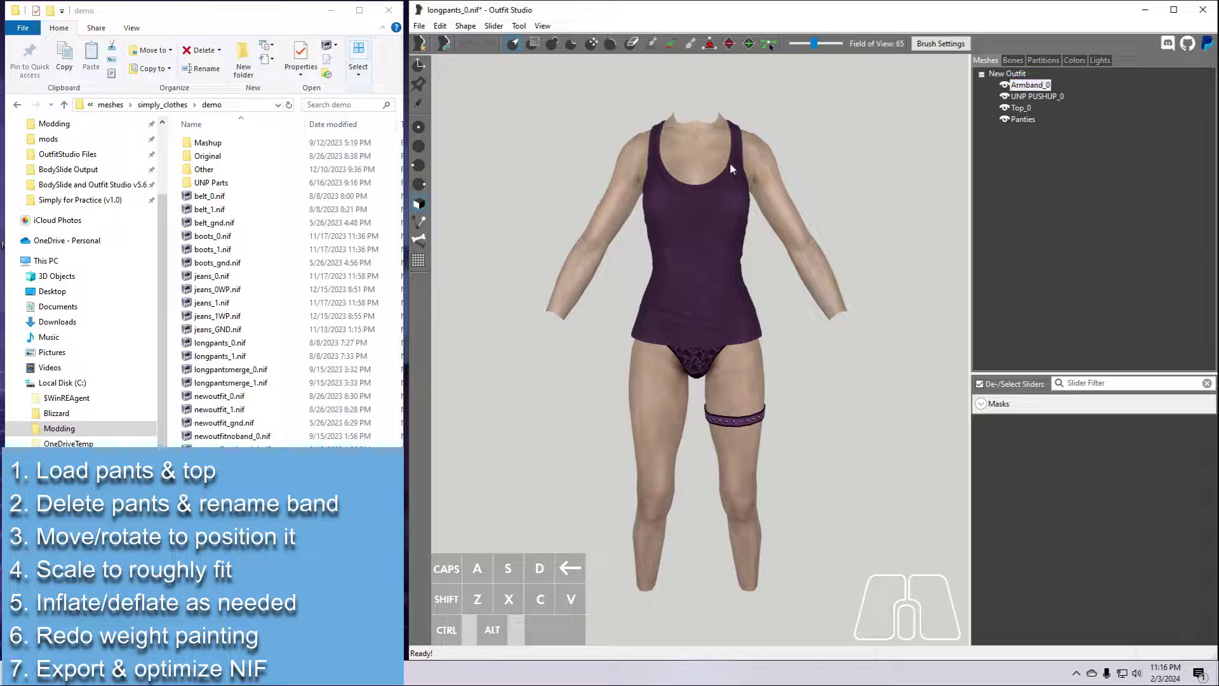
Move Armband_0 with the transform tool from the thigh to the upper arm, tilting it and shifting it back in line with the arm
left_click(419, 65)
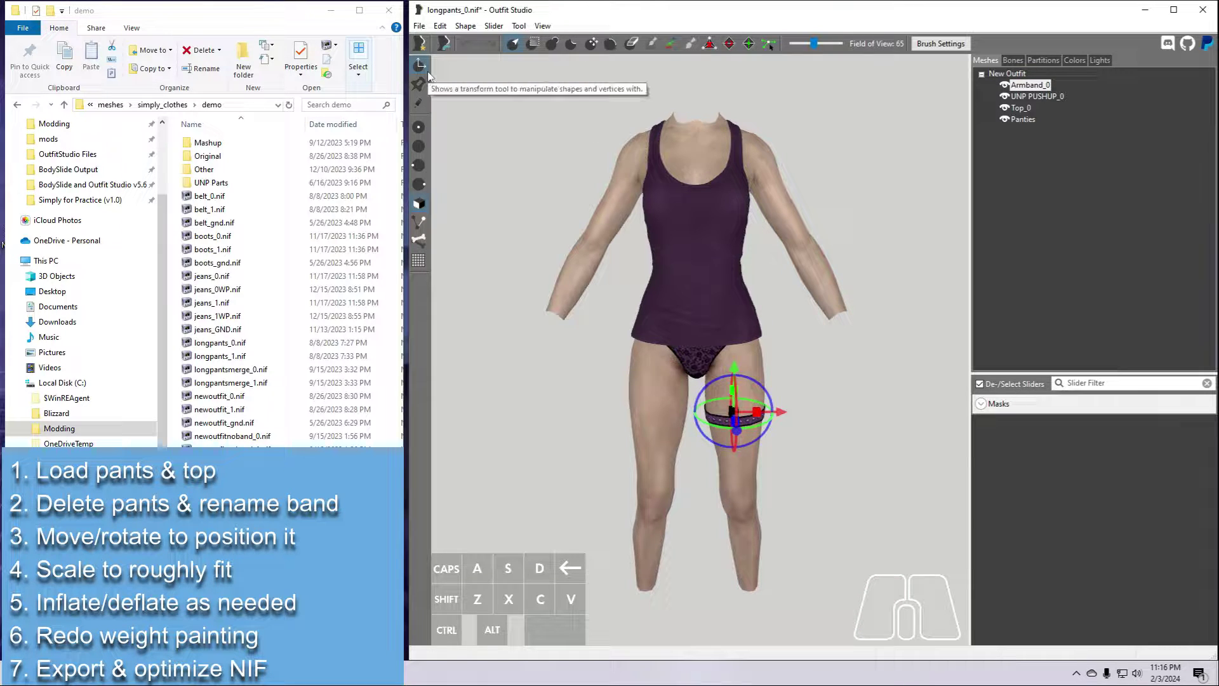
left_click_drag(781, 412, 871, 413)
left_click_drag(824, 370, 839, 150)
middle_click_drag(884, 343, 857, 405)
scroll(847, 403, "up", 3)
right_click_drag(839, 399, 810, 468)
left_click_drag(920, 306, 808, 322)
right_click_drag(834, 432, 736, 417)
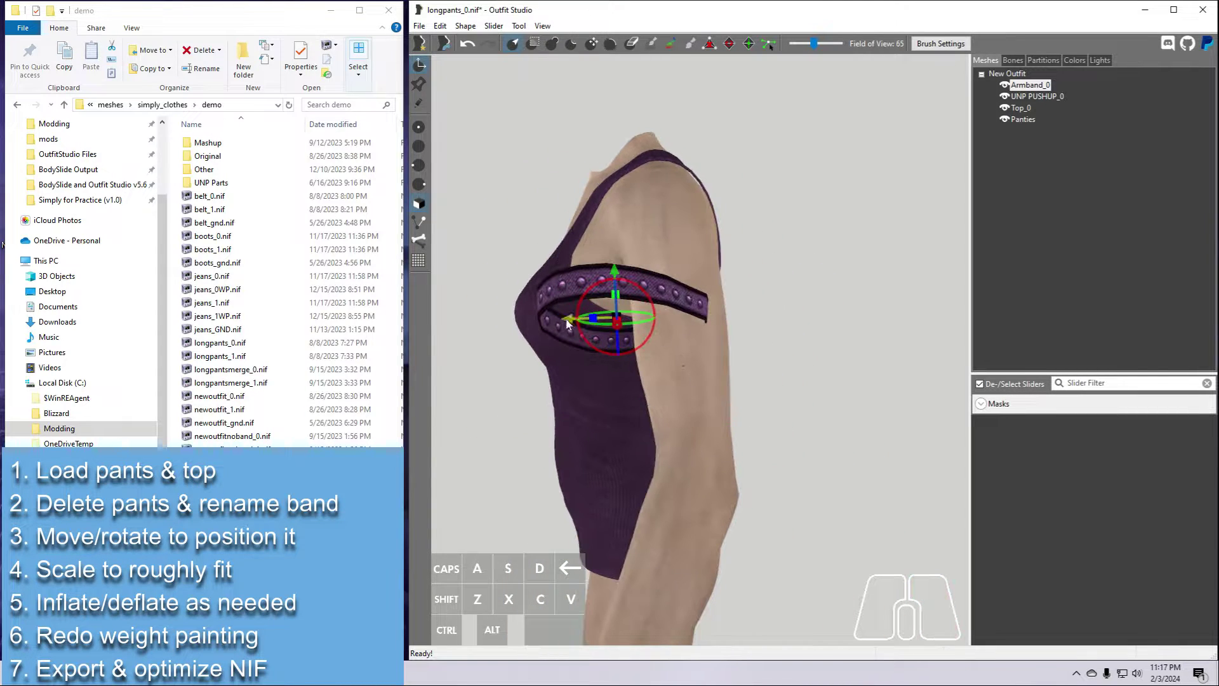
left_click_drag(567, 323, 664, 351)
Nudge the armband slightly inward and downward to centre it on the upper arm
right_click_drag(615, 380, 712, 388)
scroll(712, 388, "up", 3)
middle_click_drag(751, 381, 725, 410)
left_click_drag(801, 280, 793, 280)
left_click_drag(746, 235, 746, 243)
left_click_drag(788, 289, 784, 288)
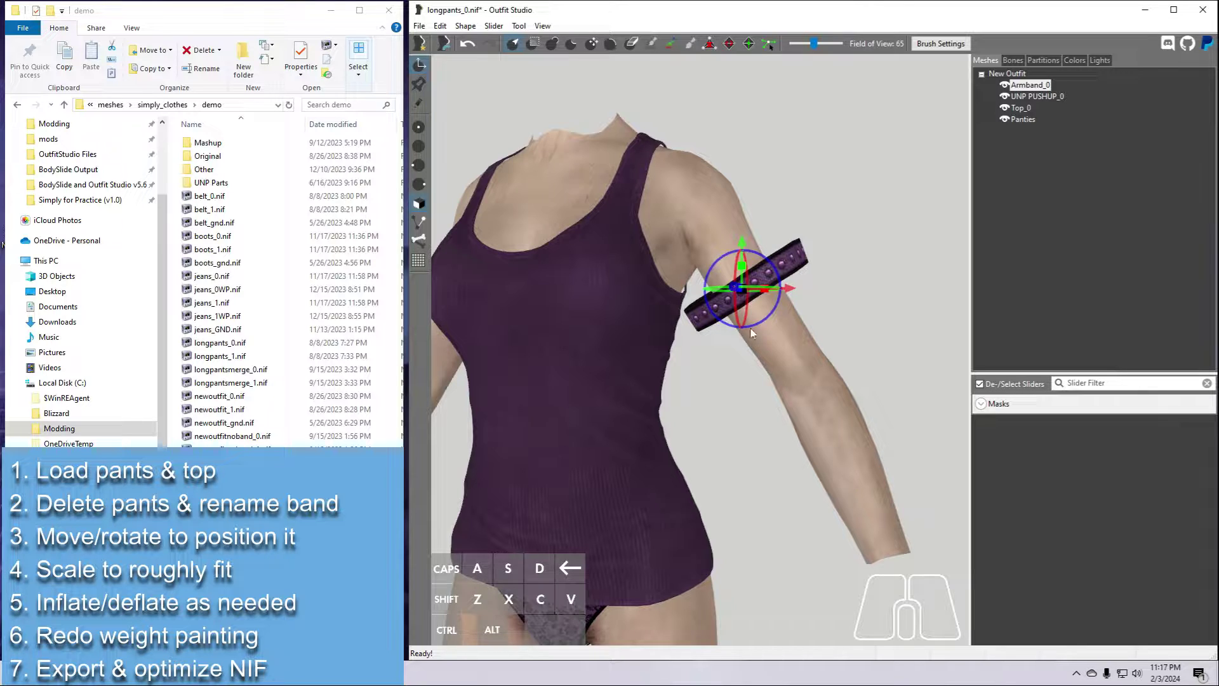
Scale the armband down to roughly the thickness of the upper arm and refine its tilt and placement
left_click_drag(747, 296, 738, 304)
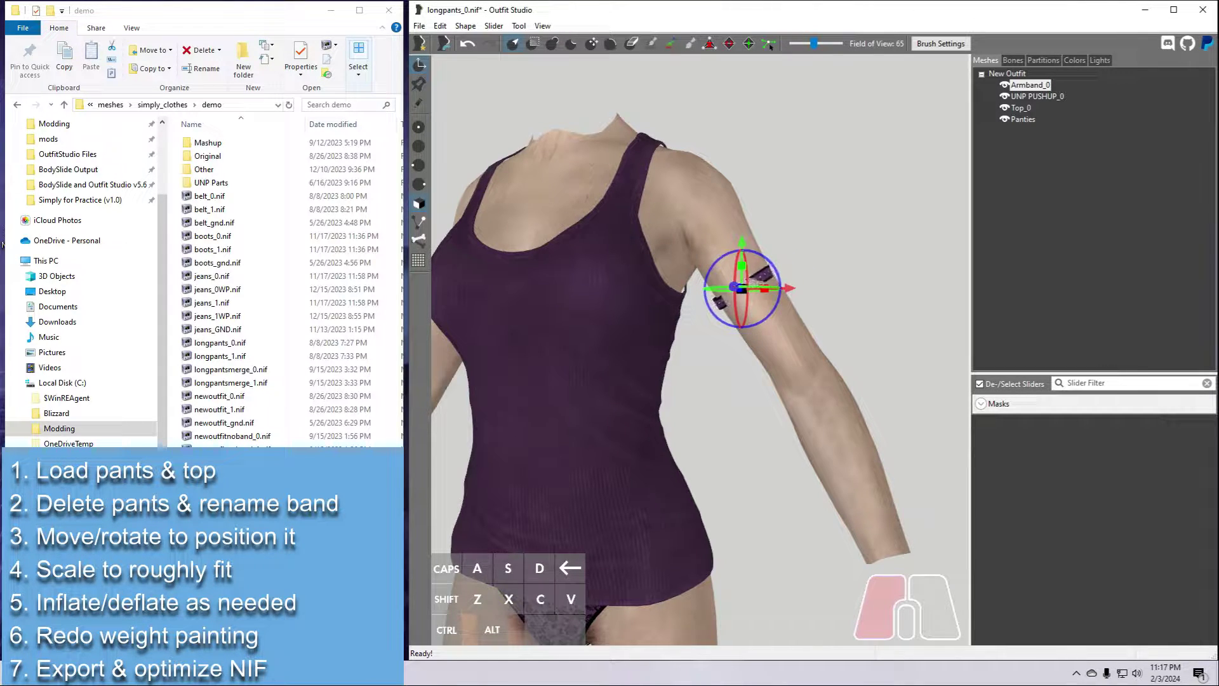
mouse_move(724, 438)
right_mouse_down()
mouse_move(748, 436)
mouse_move(653, 436)
mouse_move(715, 441)
mouse_move(735, 428)
right_mouse_up()
left_click(754, 323)
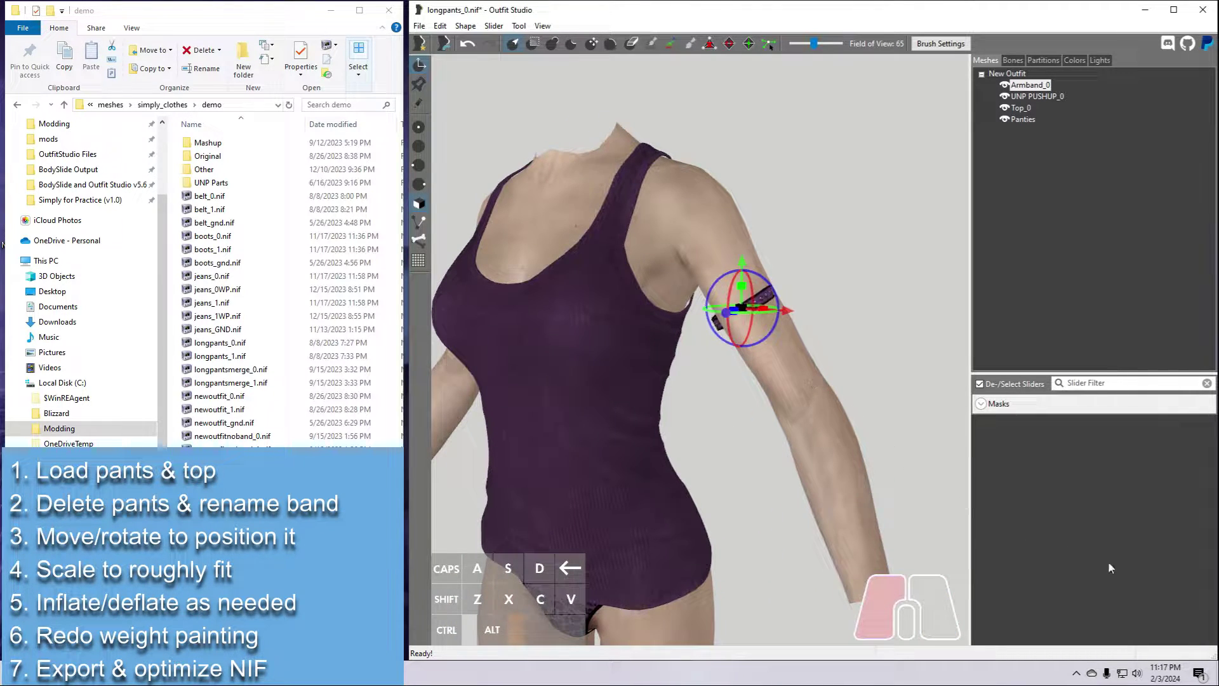
right_click_drag(911, 502, 841, 480)
left_click_drag(677, 334, 740, 301)
left_click_drag(674, 337, 791, 282)
right_click_drag(768, 404, 762, 342)
left_click_drag(722, 312, 723, 312)
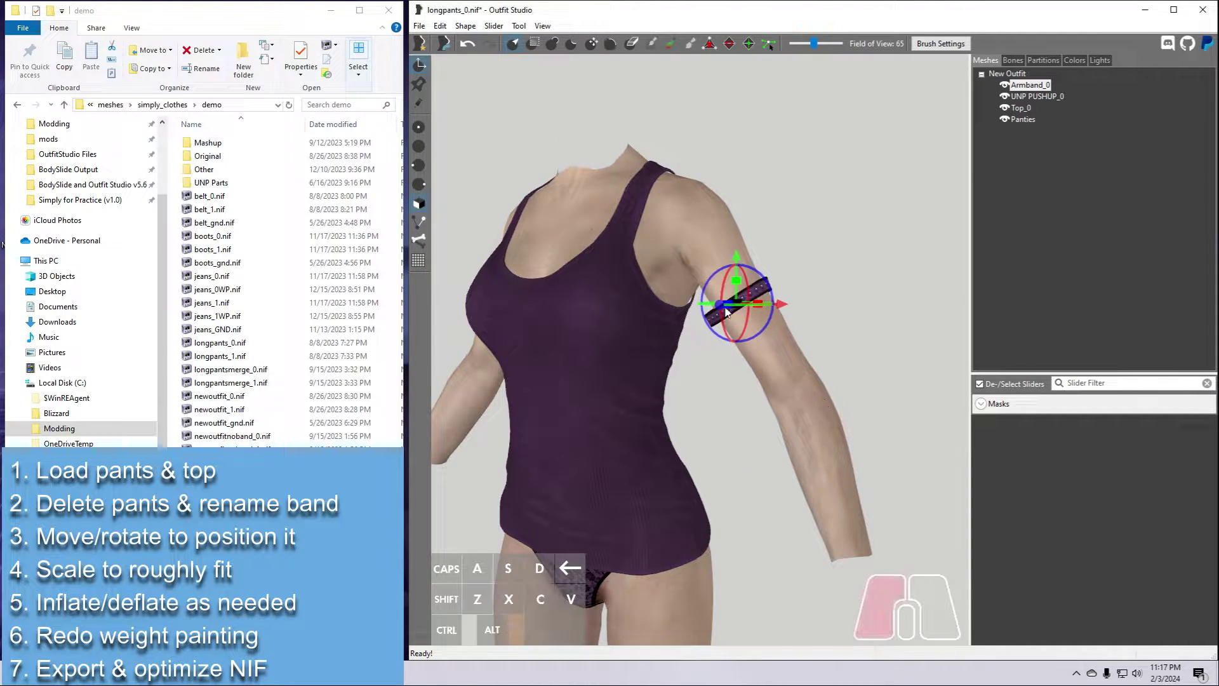
Fine-tune the armband's position and scale from the front and back so it roughly fits around the arm
left_click_drag(610, 357, 561, 388)
left_click_drag(780, 306, 784, 306)
right_click_drag(784, 306, 547, 303)
left_click_drag(579, 308, 588, 312)
right_click_drag(588, 312, 643, 361)
scroll(643, 361, "up", 3)
left_click_drag(801, 289, 768, 324)
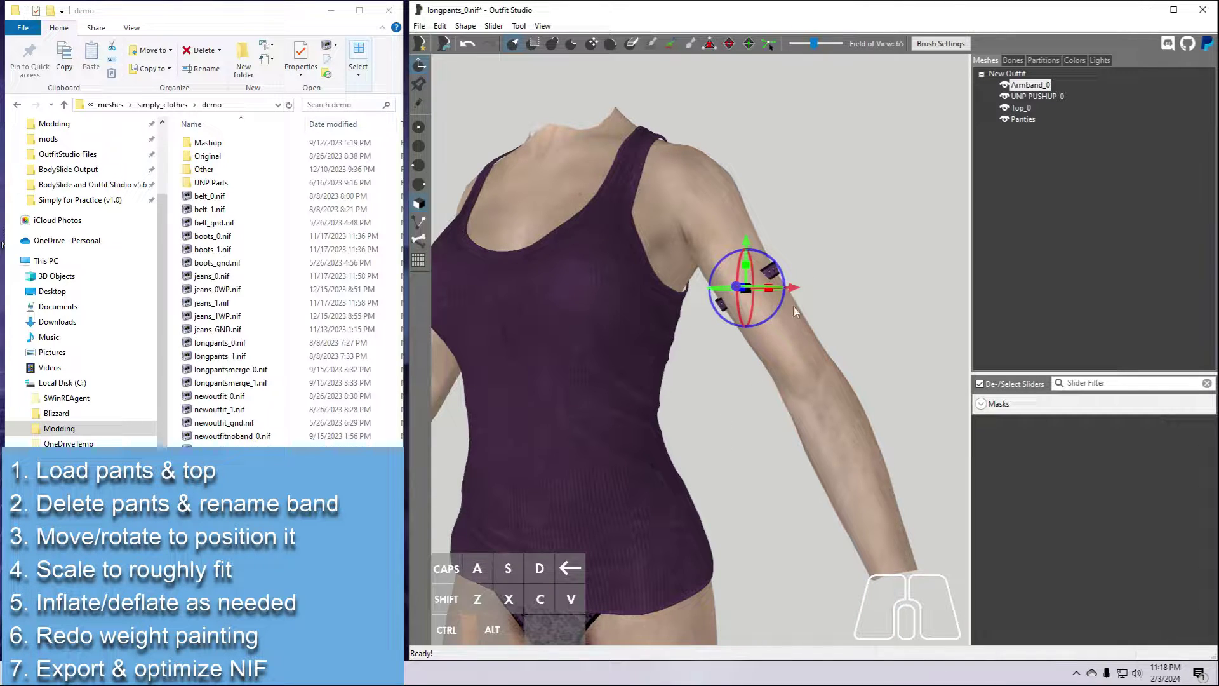
left_click_drag(742, 293, 742, 293)
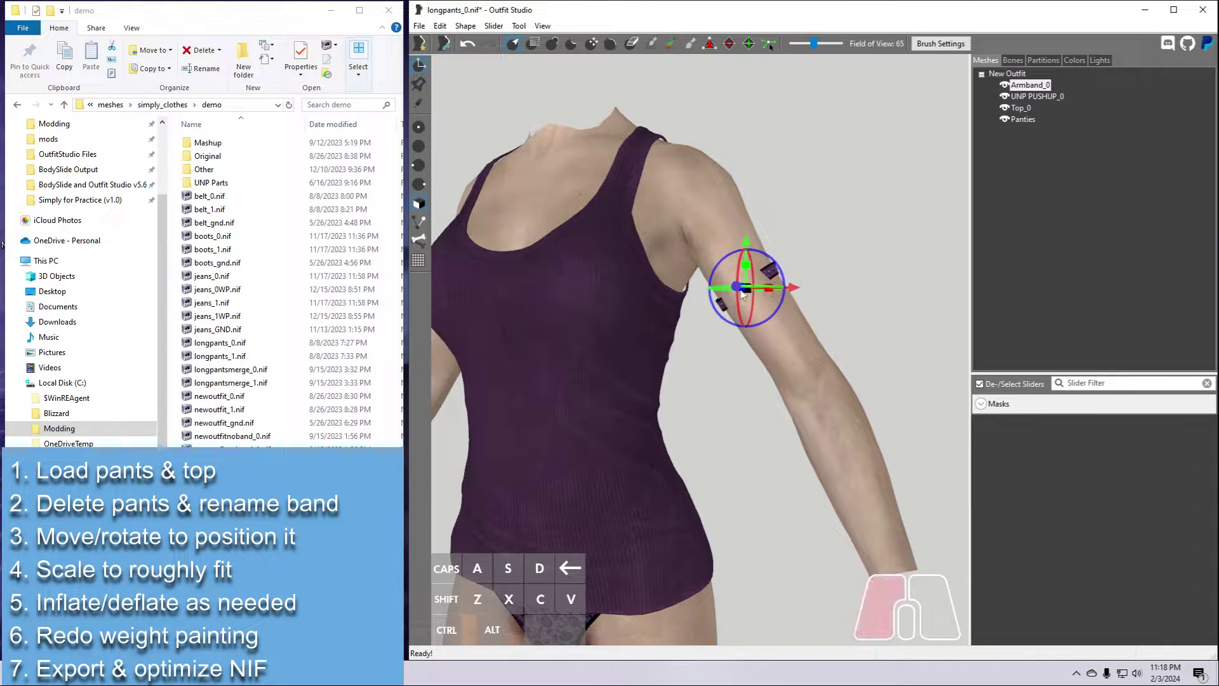
Turn off the transform tool and inflate the armband's front and back where it sinks into the arm
left_click(418, 64)
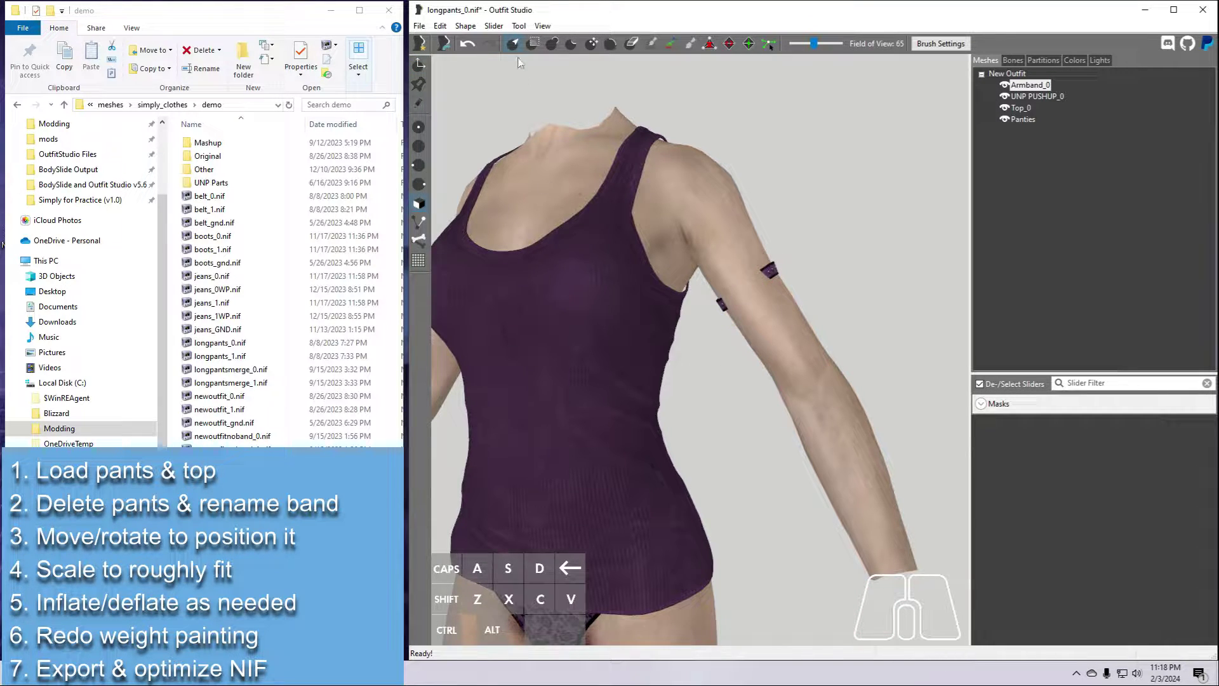
key("2")
left_click_drag(762, 273, 755, 288)
right_click_drag(803, 367, 558, 330)
left_click_drag(551, 294, 533, 289)
mouse_move(549, 375)
right_mouse_down()
mouse_move(559, 421)
mouse_move(565, 407)
right_mouse_up()
right_click_drag(563, 306, 810, 321)
scroll(809, 321, "up", 4)
middle_click_drag(857, 317, 753, 356)
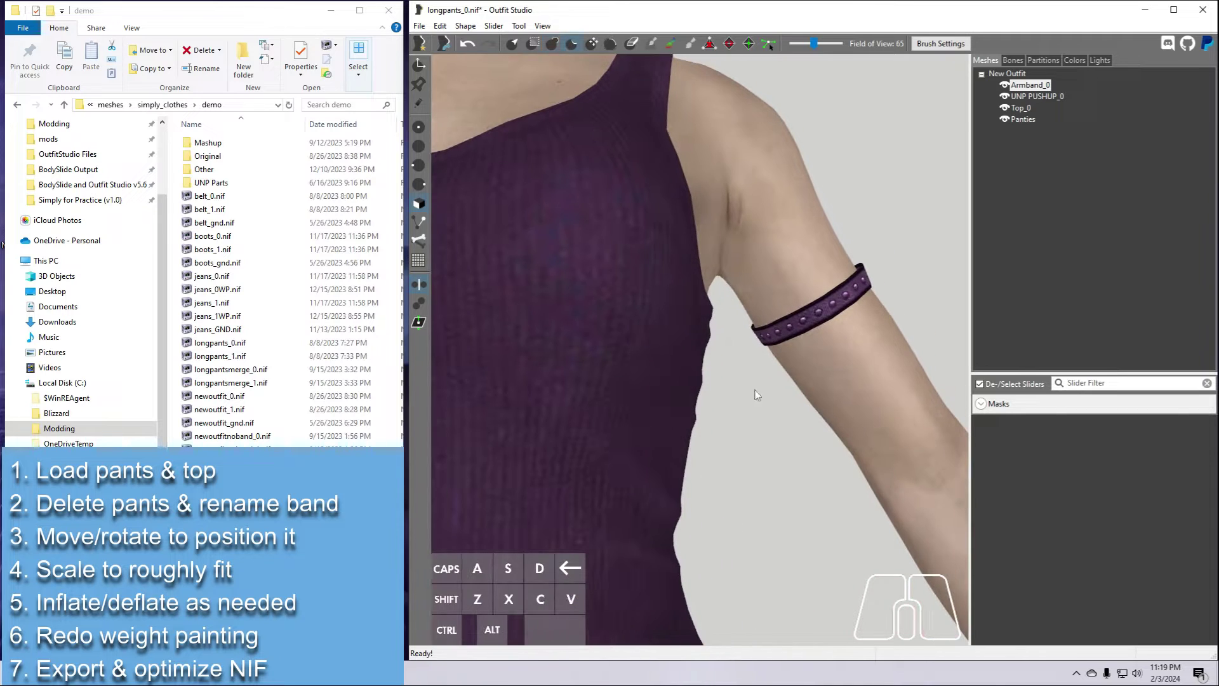
Deflate the parts of the armband that stand off the arm, working around its front, underside and back
key("3")
left_click_drag(755, 337, 762, 338)
right_click_drag(763, 337, 667, 443)
middle_click_drag(667, 443, 571, 298)
left_click(730, 409)
left_click(706, 424)
scroll(721, 273, "down", 3)
mouse_move(706, 424)
right_mouse_down()
mouse_move(721, 273)
mouse_move(489, 282)
right_mouse_up()
left_click_drag(645, 285, 634, 287)
Touch up the armband with a smaller Inflate brush wherever the skin still pokes through
mouse_move(634, 287)
right_mouse_down()
mouse_move(798, 334)
mouse_move(657, 310)
mouse_move(779, 347)
mouse_move(806, 330)
right_mouse_up()
key("2")
key("s")
scroll(794, 327, "down", 3)
left_click(781, 316)
left_click(712, 315)
scroll(657, 310, "down", 2)
left_click(677, 311)
left_click(779, 348)
scroll(806, 286, "down", 3)
left_click(806, 285)
right_click_drag(824, 279, 876, 282)
scroll(762, 292, "down", 2)
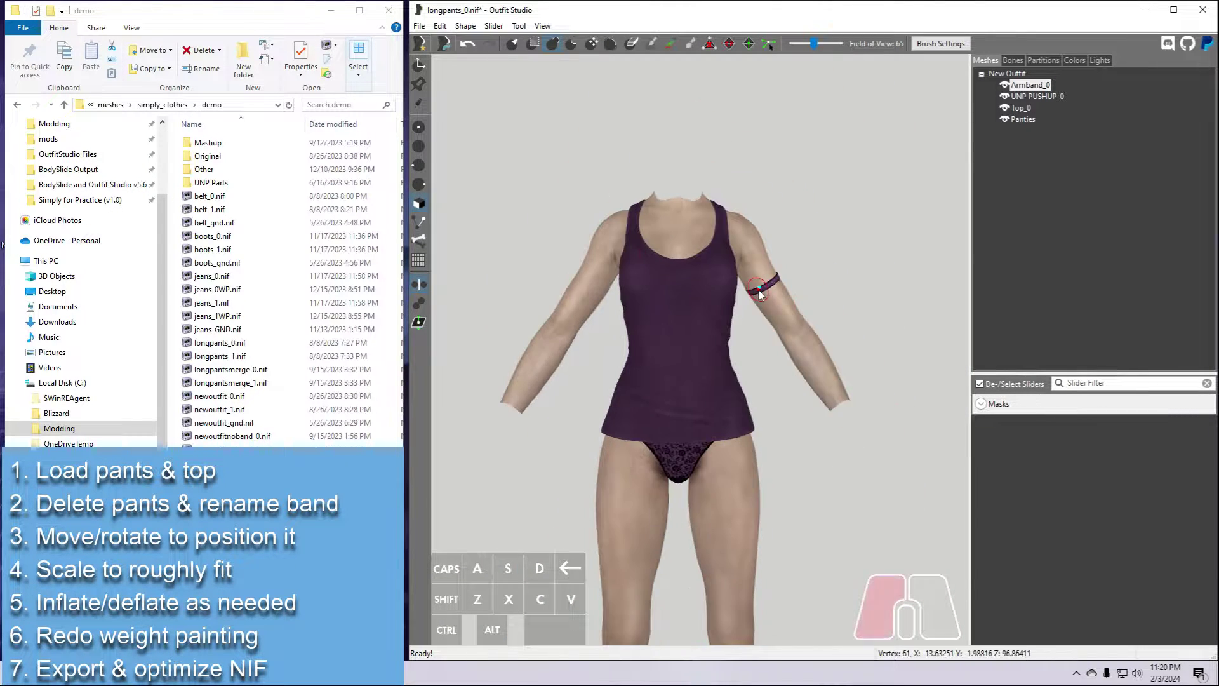
Examine the armband's fit around the upper arm from the front, side and back
scroll(762, 292, "up", 2)
middle_click_drag(762, 292, 724, 305)
key("q")
right_click_drag(683, 396, 502, 387)
right_click_drag(522, 303, 527, 313)
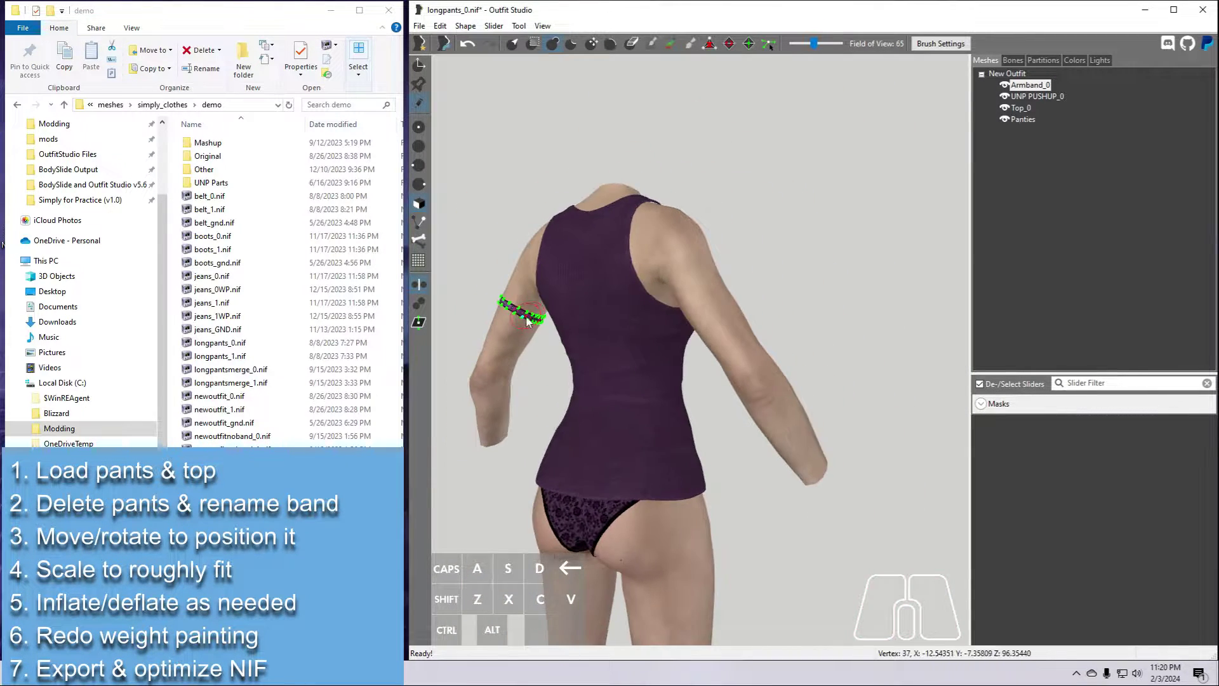
right_click_drag(549, 424, 676, 395)
scroll(676, 396, "up", 5)
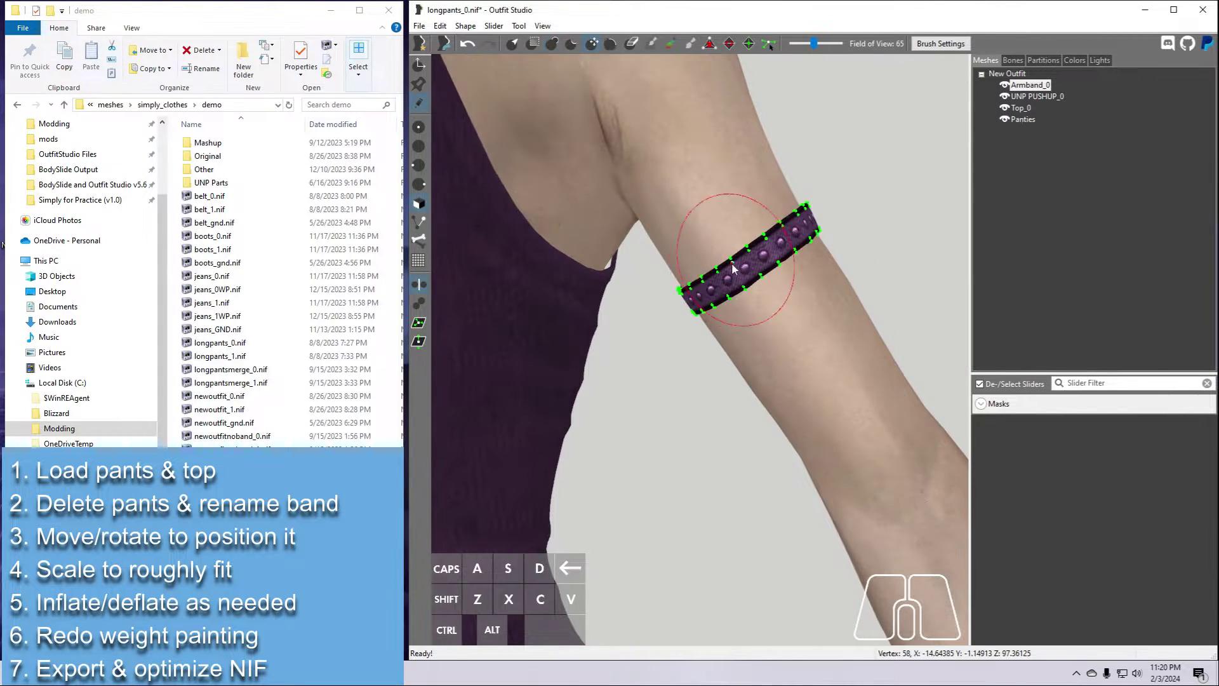
scroll(687, 301, "down", 5)
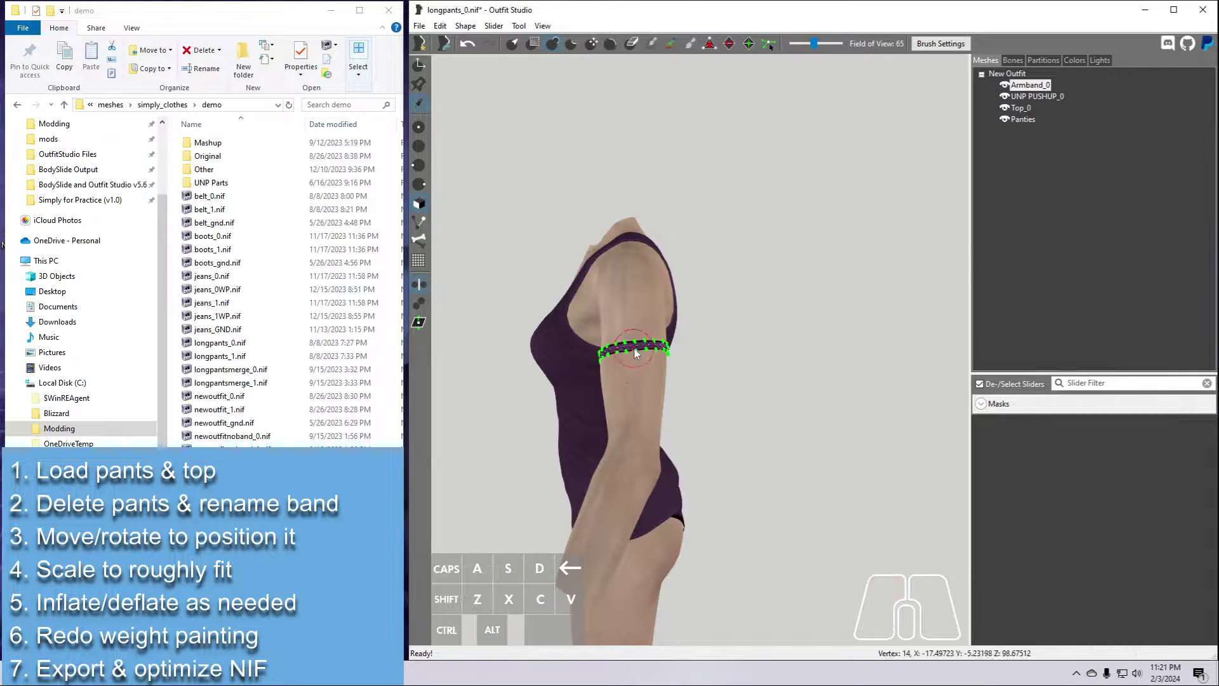
Nudge the armband slightly with the Move brush where it does not sit well on the arm
right_click_drag(636, 353, 674, 482)
scroll(667, 444, "up", 2)
left_click(591, 44)
left_click_drag(672, 402, 675, 385)
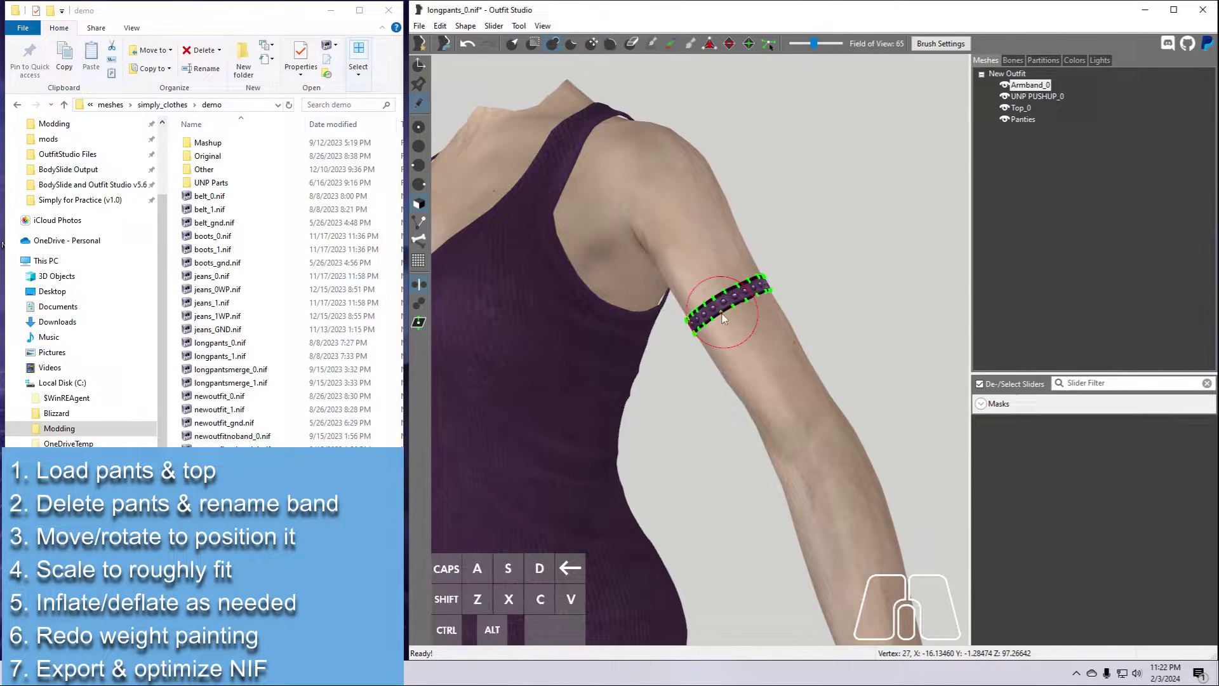
mouse_move(705, 393)
right_mouse_down()
mouse_move(720, 397)
mouse_move(600, 397)
mouse_move(552, 383)
mouse_move(717, 394)
right_mouse_up()
right_click_drag(717, 406, 694, 467)
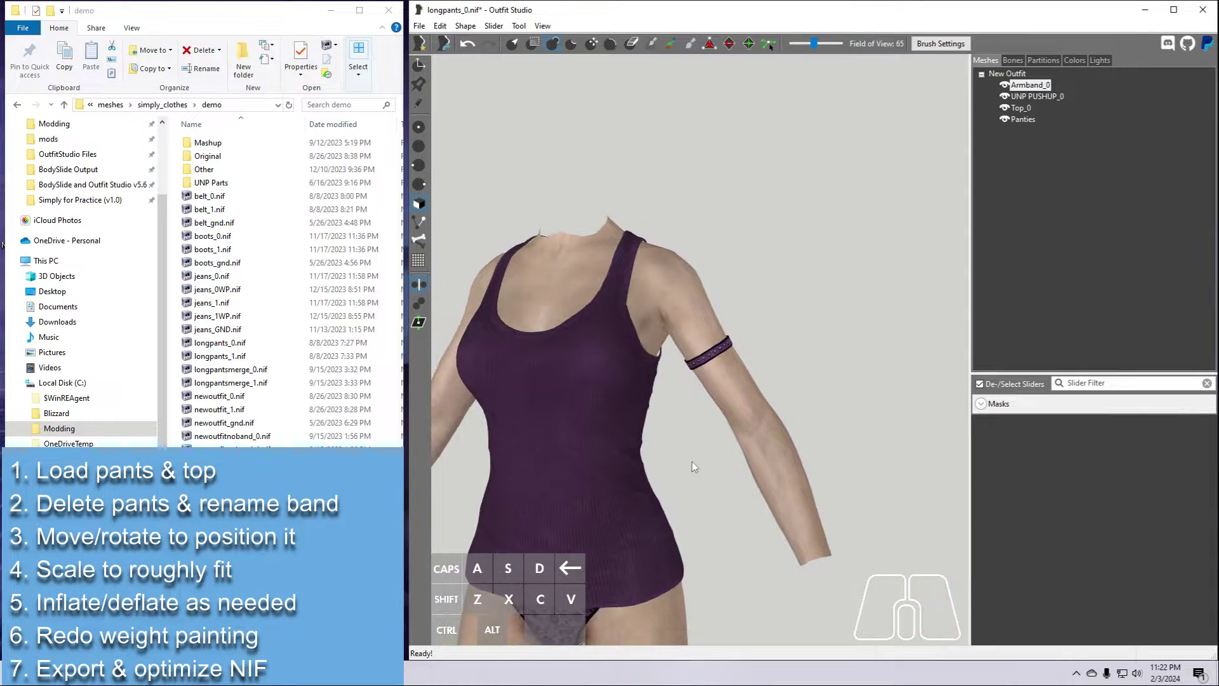
Remove all bones, from NPC L Calf through NPC Spine2, from the selected Armband_0 mesh only
left_click(1013, 61)
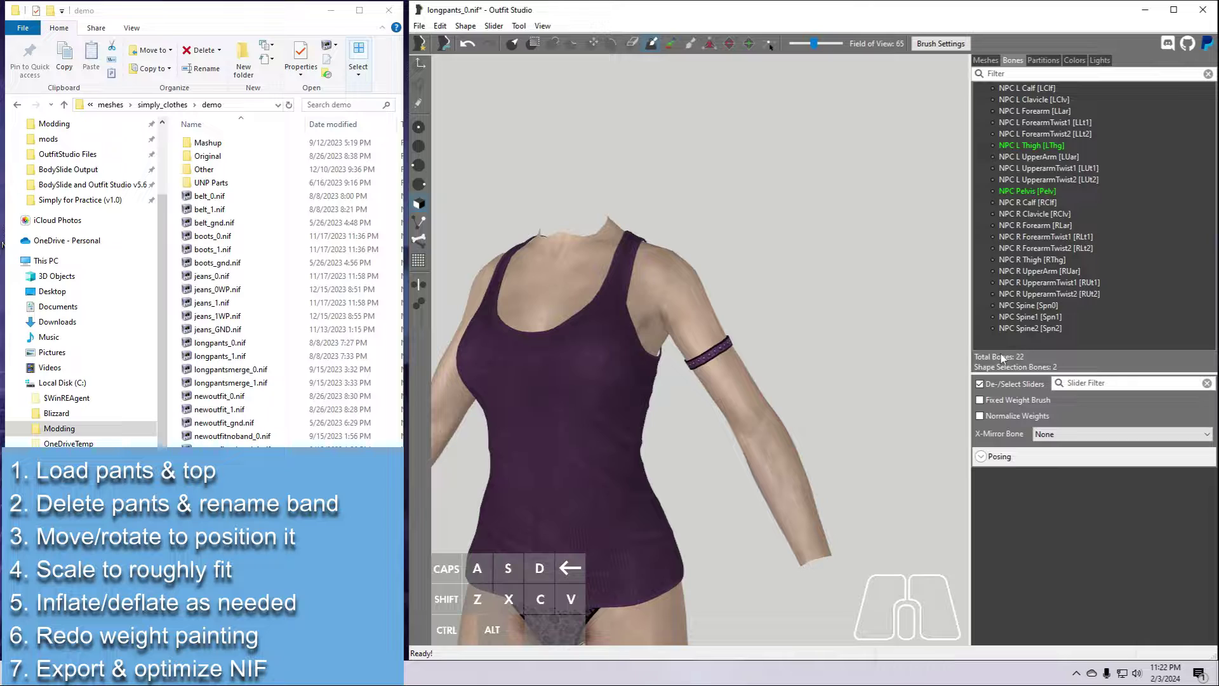
left_click(986, 60)
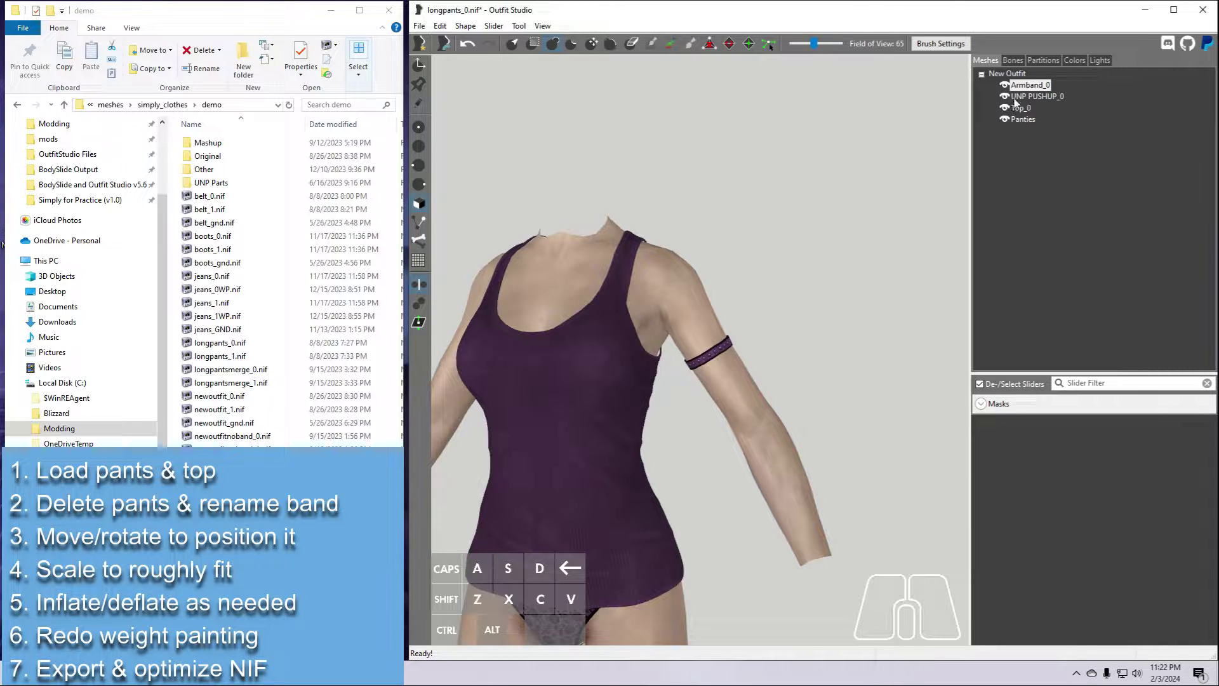
left_click(1012, 60)
left_click(1022, 89)
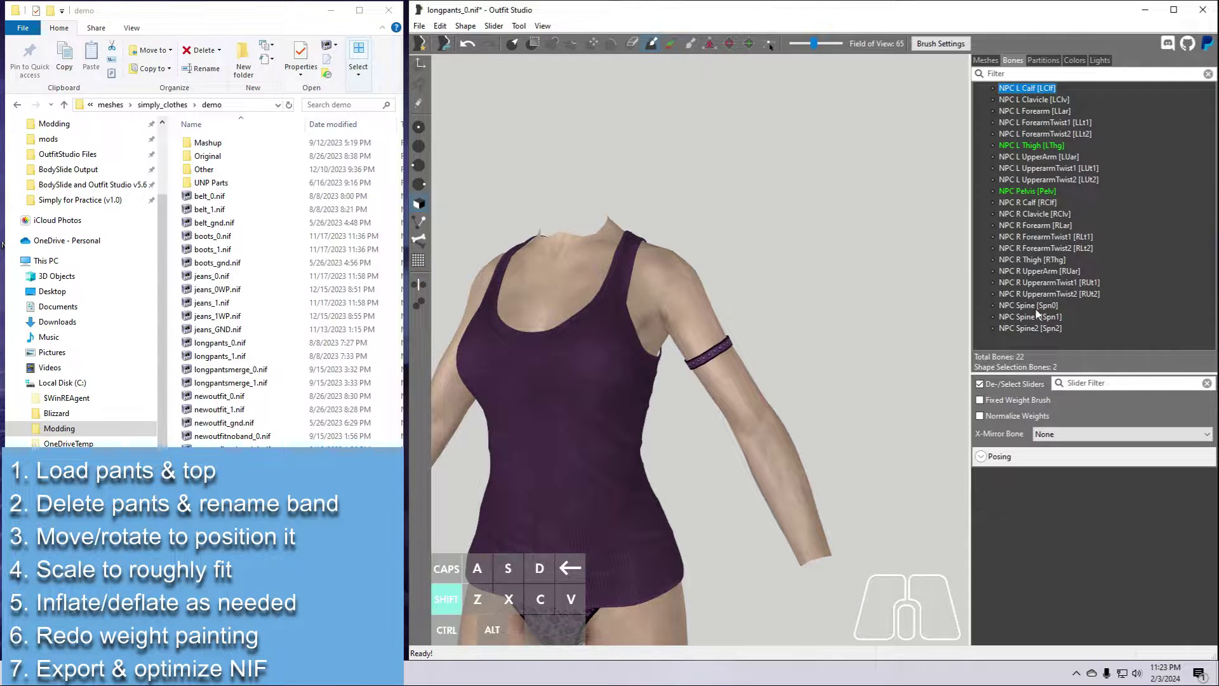
left_click(1031, 329, "shift")
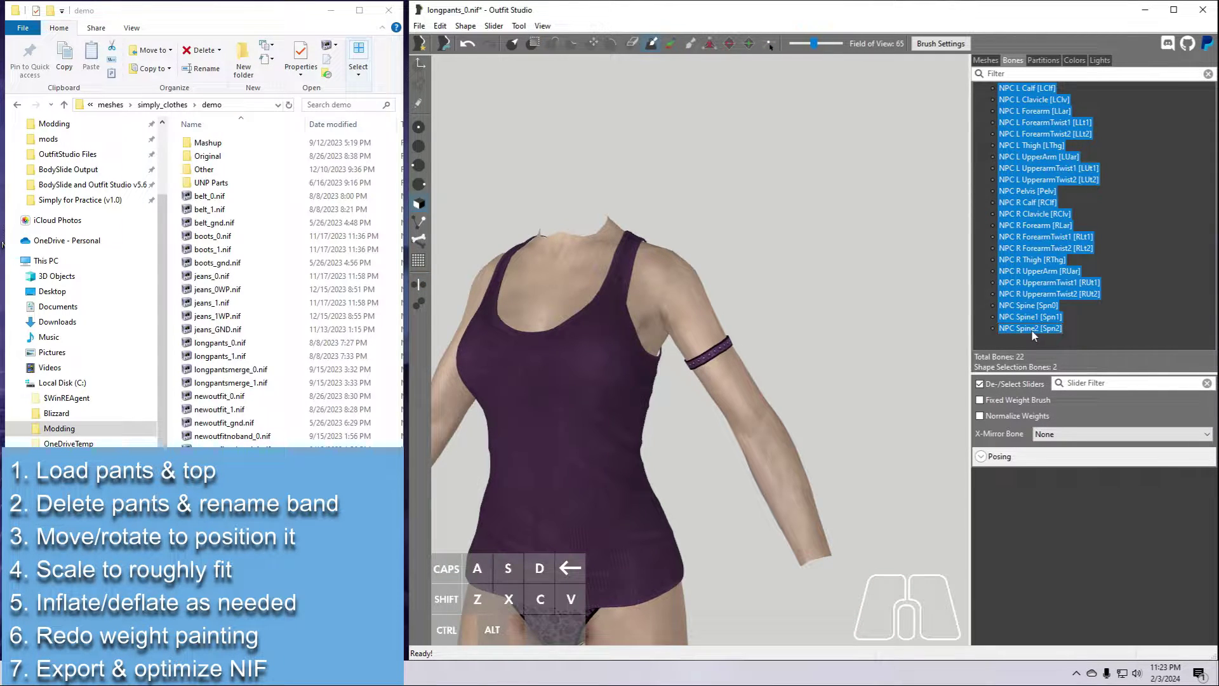
right_click(1028, 306)
mouse_move(1066, 327)
left_click(989, 341)
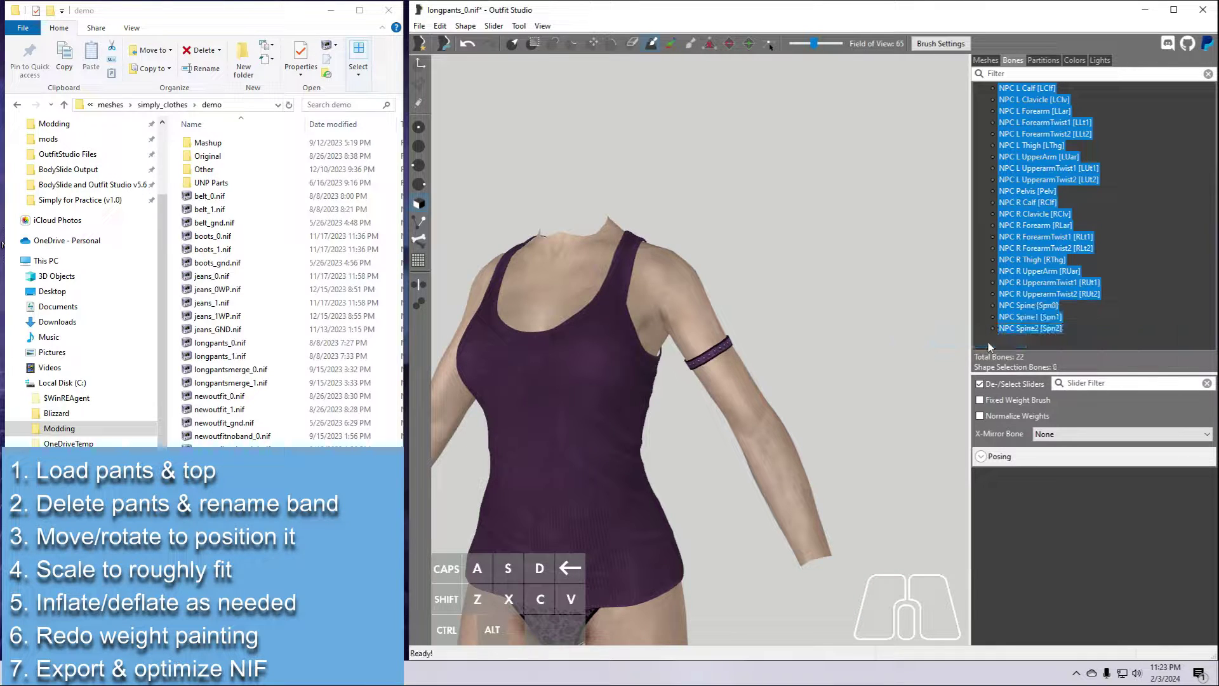
Set the UNP PUSHUP_0 body mesh as the reference shape
left_click(986, 60)
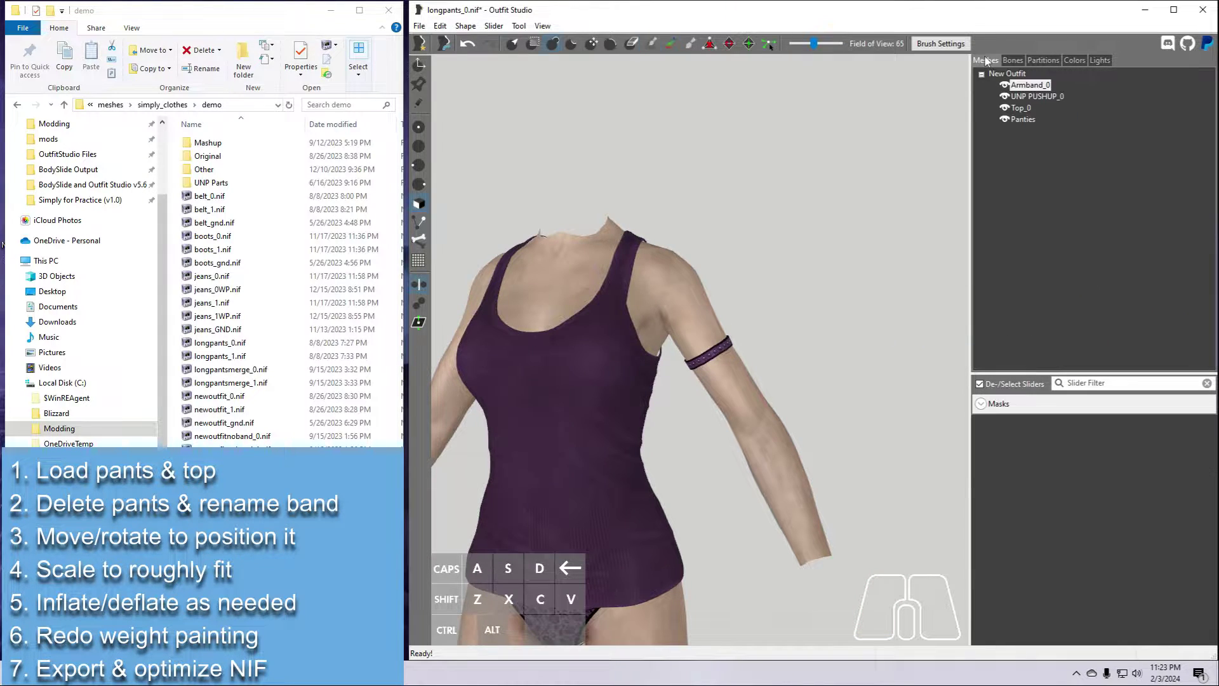
left_click(1035, 97)
right_click(1034, 99)
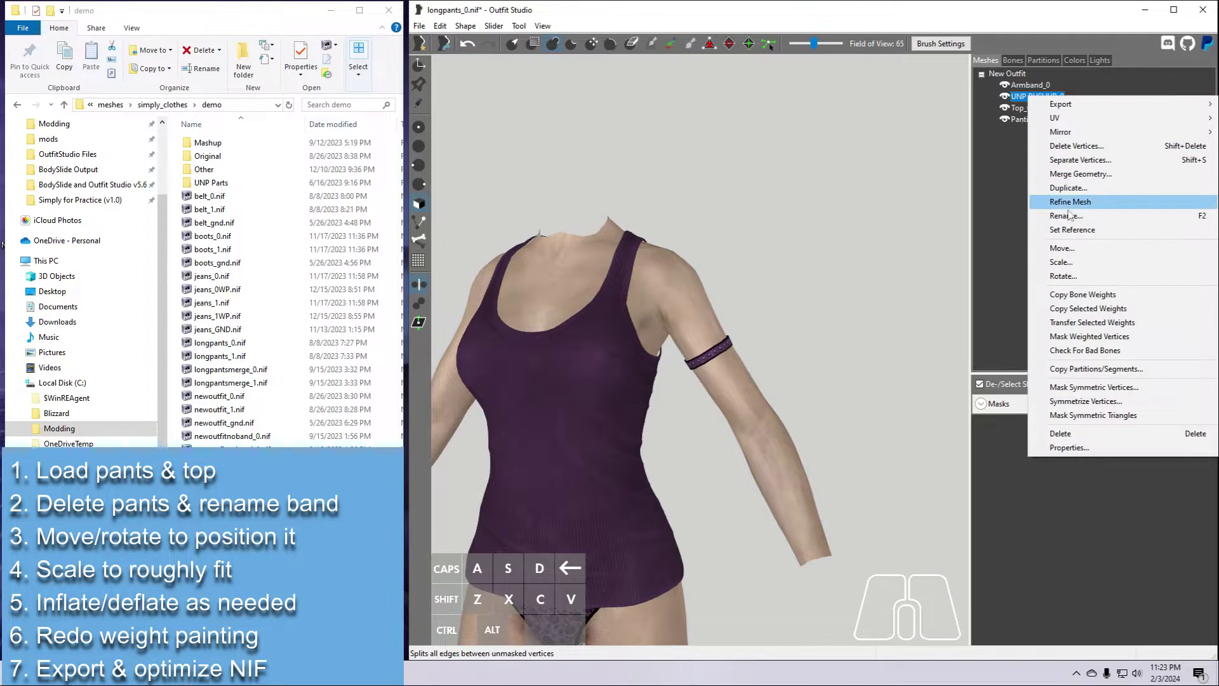
left_click(1077, 232)
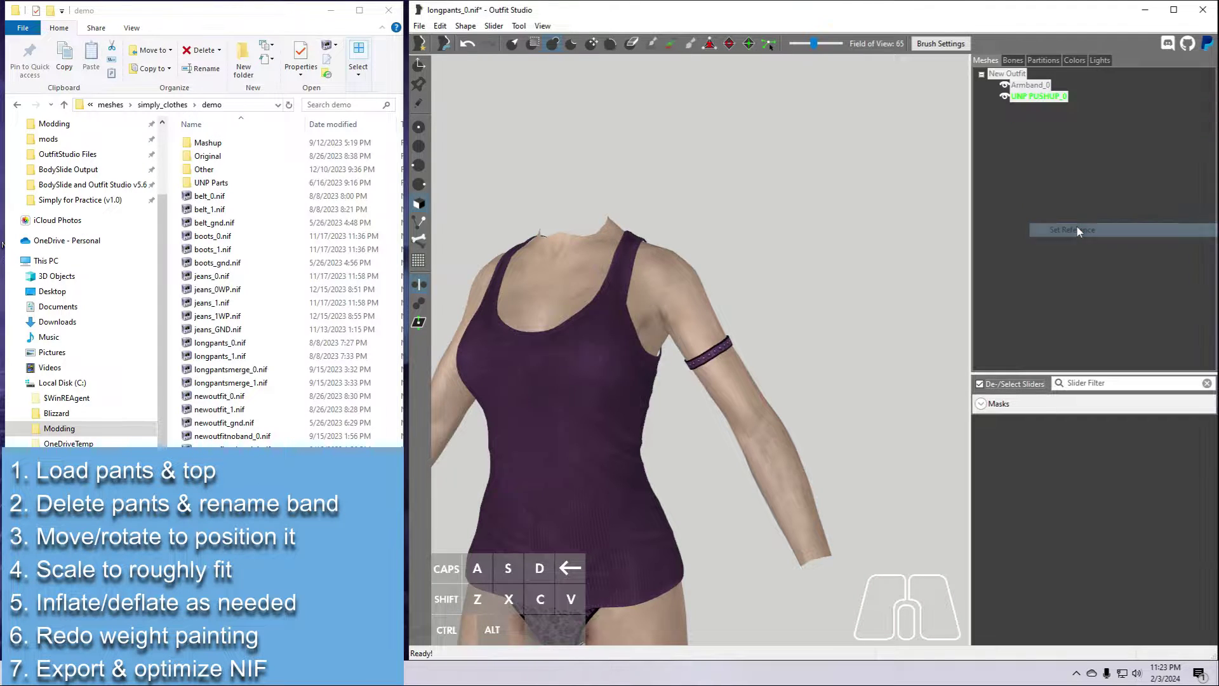
Copy bone weights to Armband_0 with a search radius of 5 and a maximum of 4 vertex targets
right_click(1031, 85)
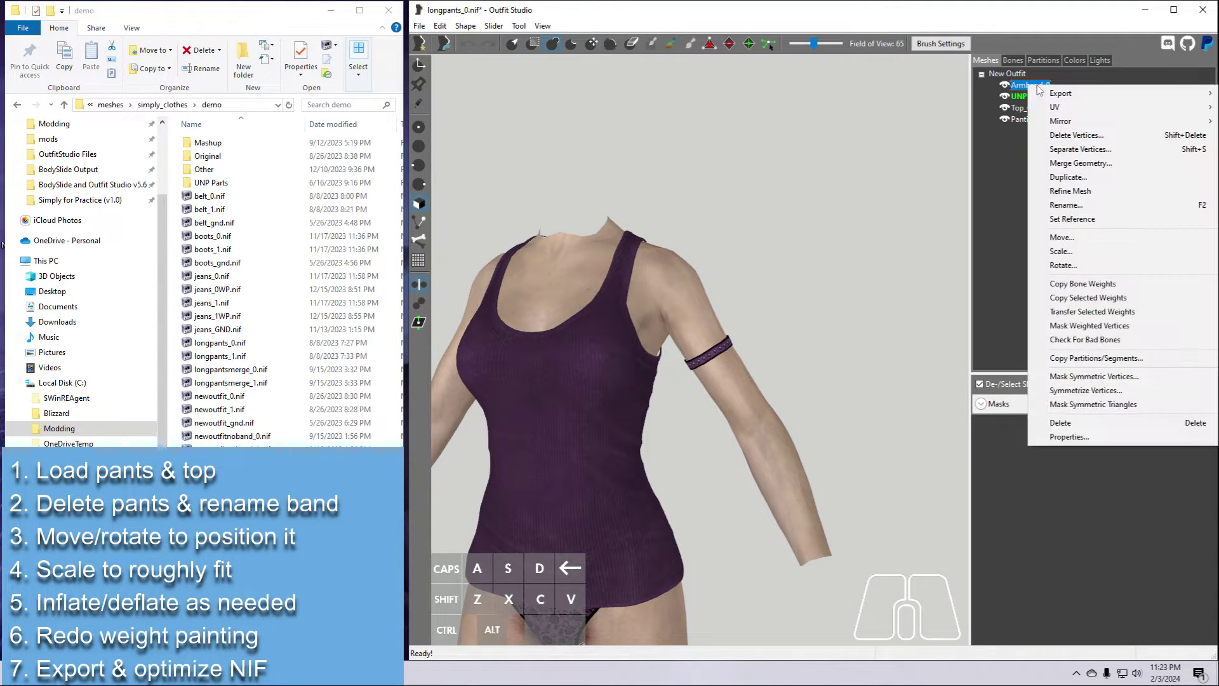
left_click(1089, 283)
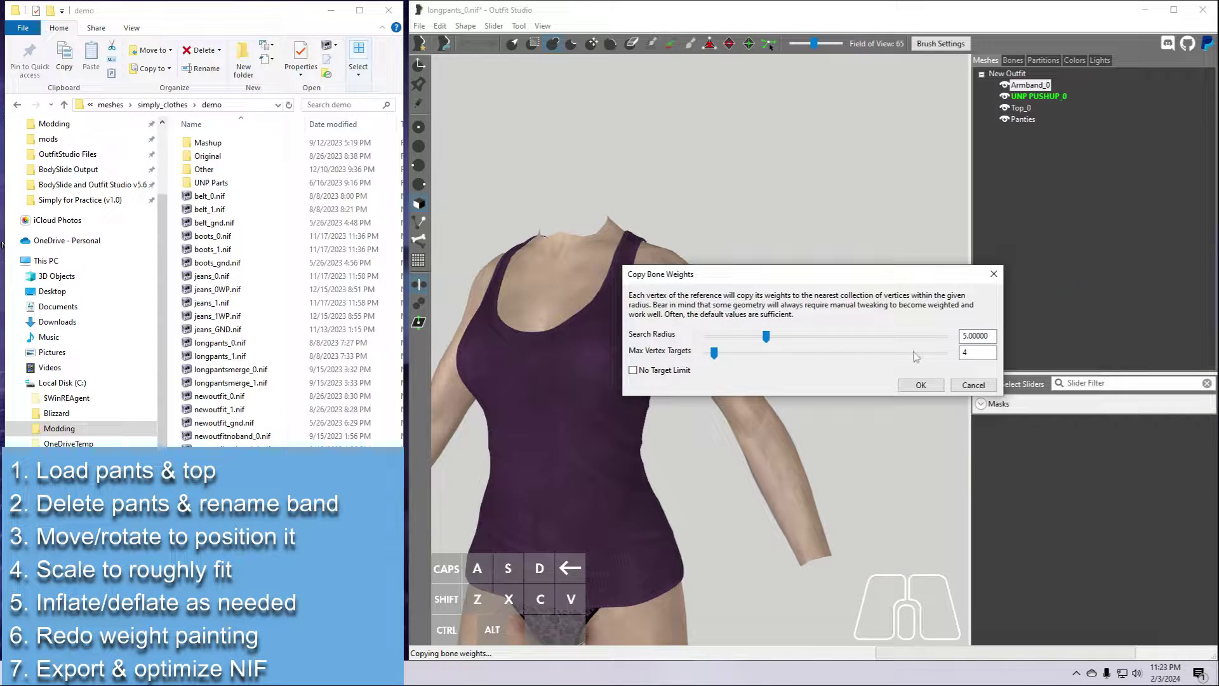
left_click(929, 387)
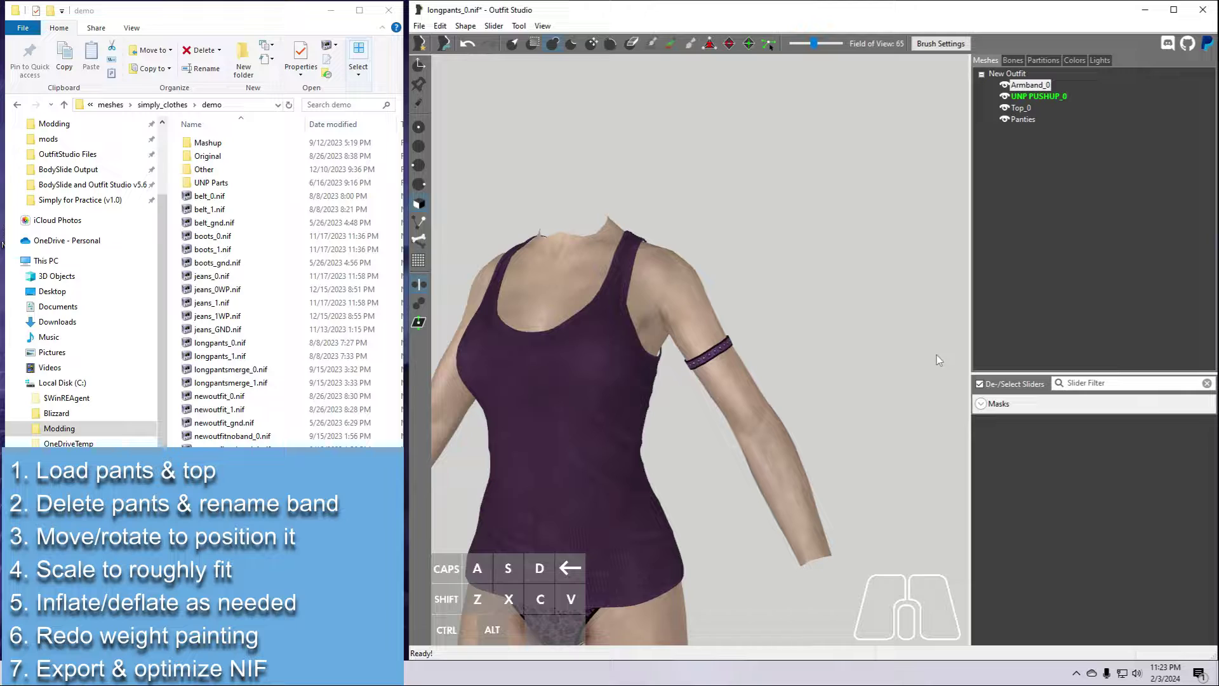
Show the NPC Spine2 weights, enable the pose preview and rotate NPC L UpperArm slightly to -0.020 on Y
left_click(1013, 61)
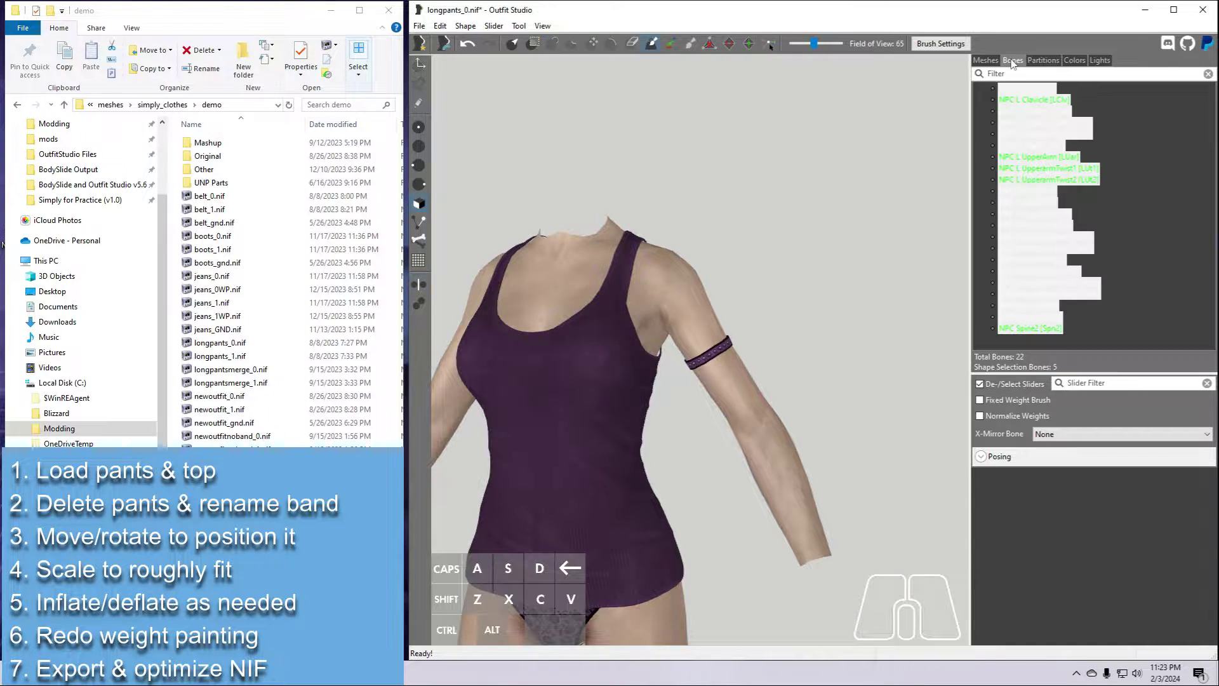
left_click(1039, 328)
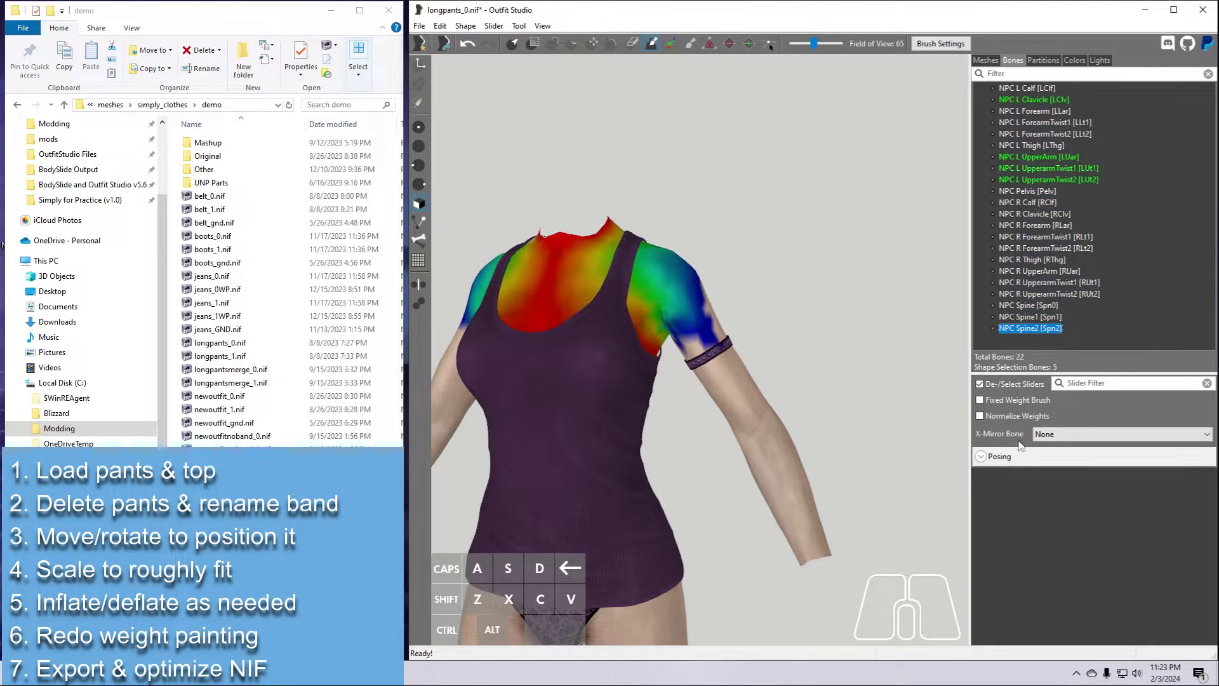
left_click(981, 457)
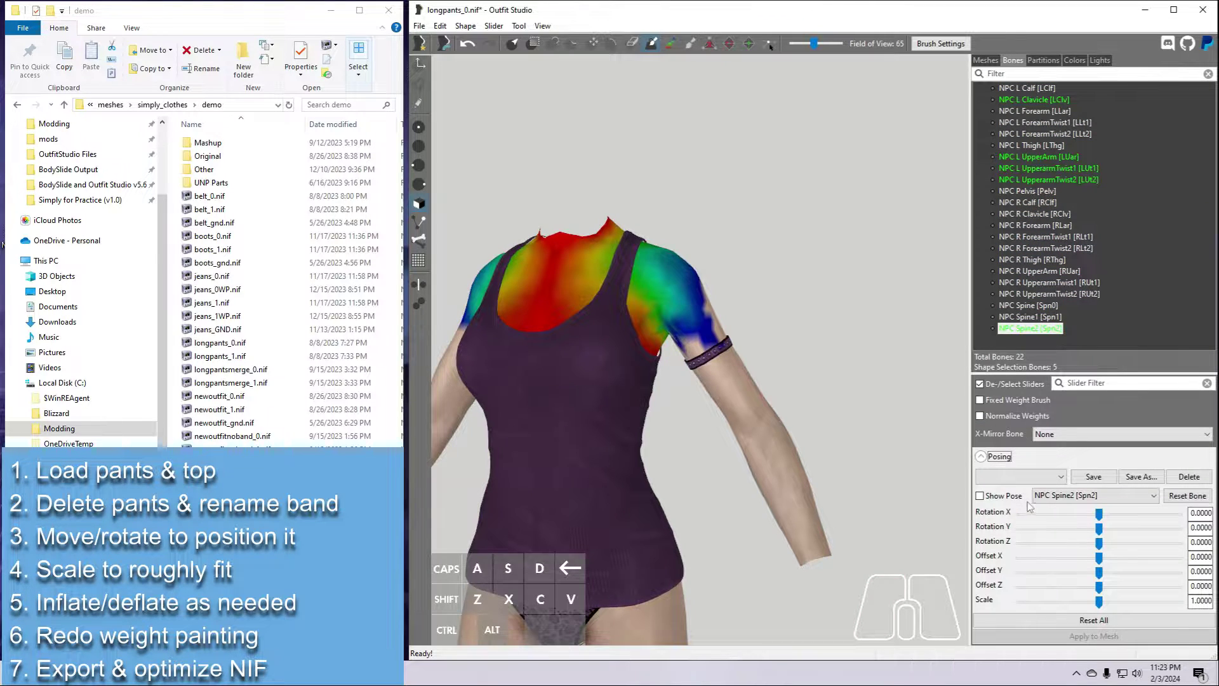
left_click(980, 496)
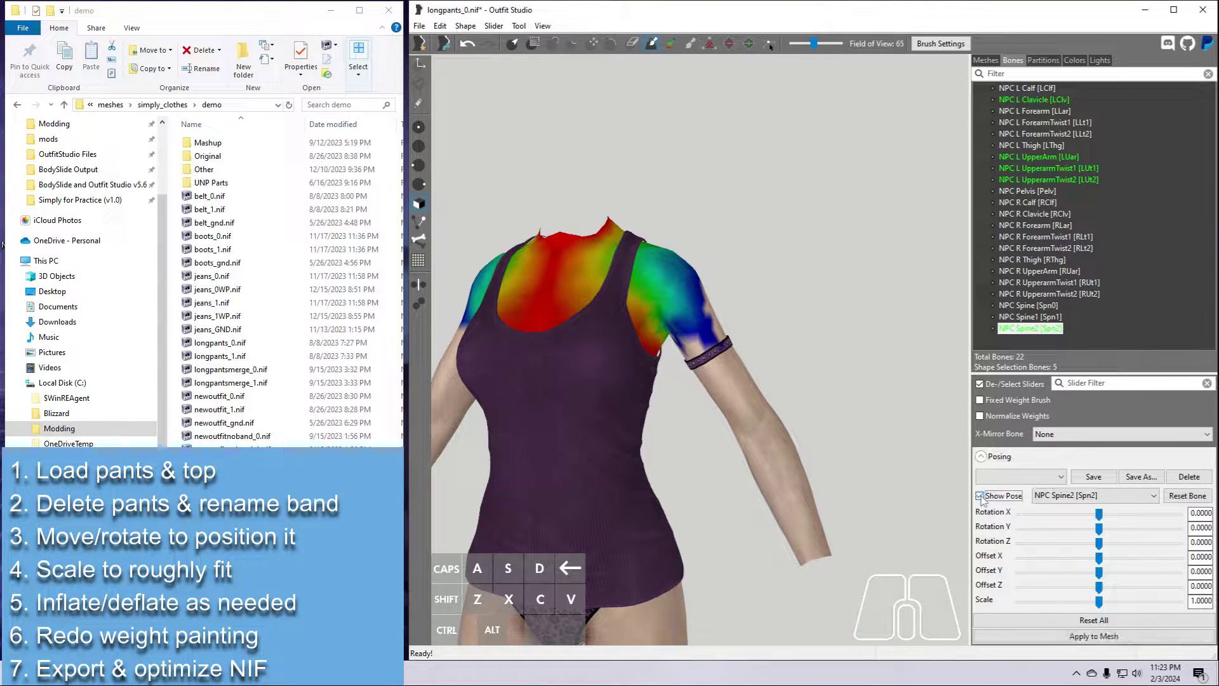
left_click(1146, 497)
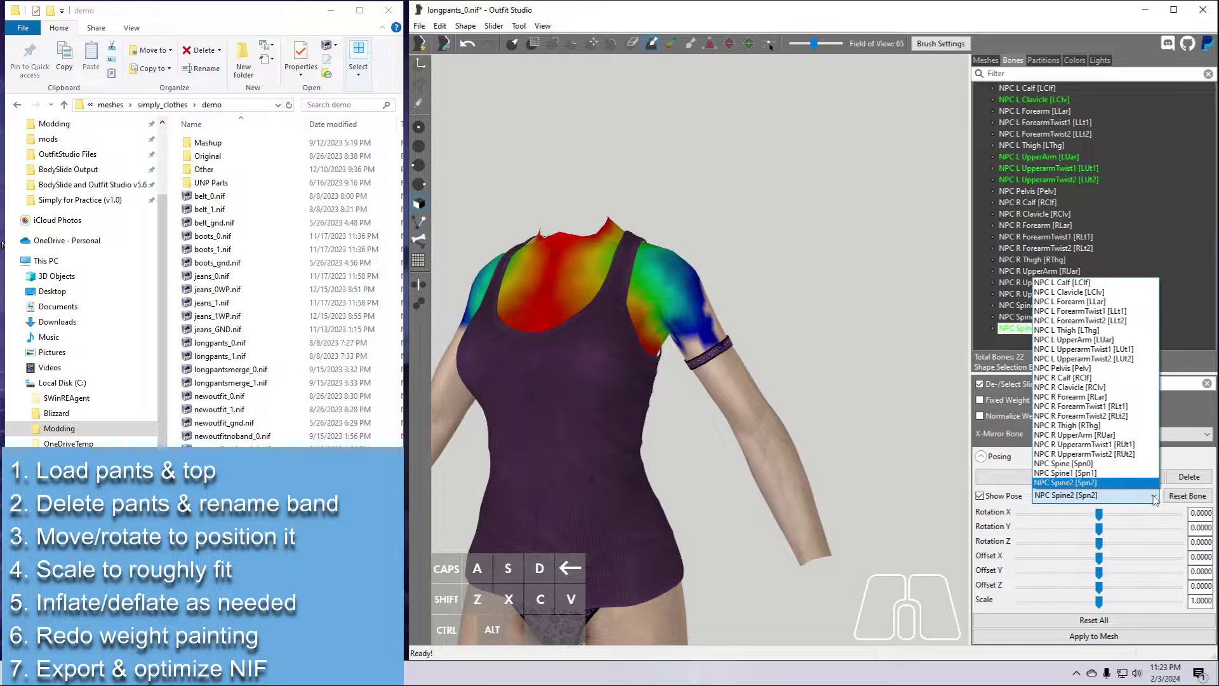
left_click(1087, 340)
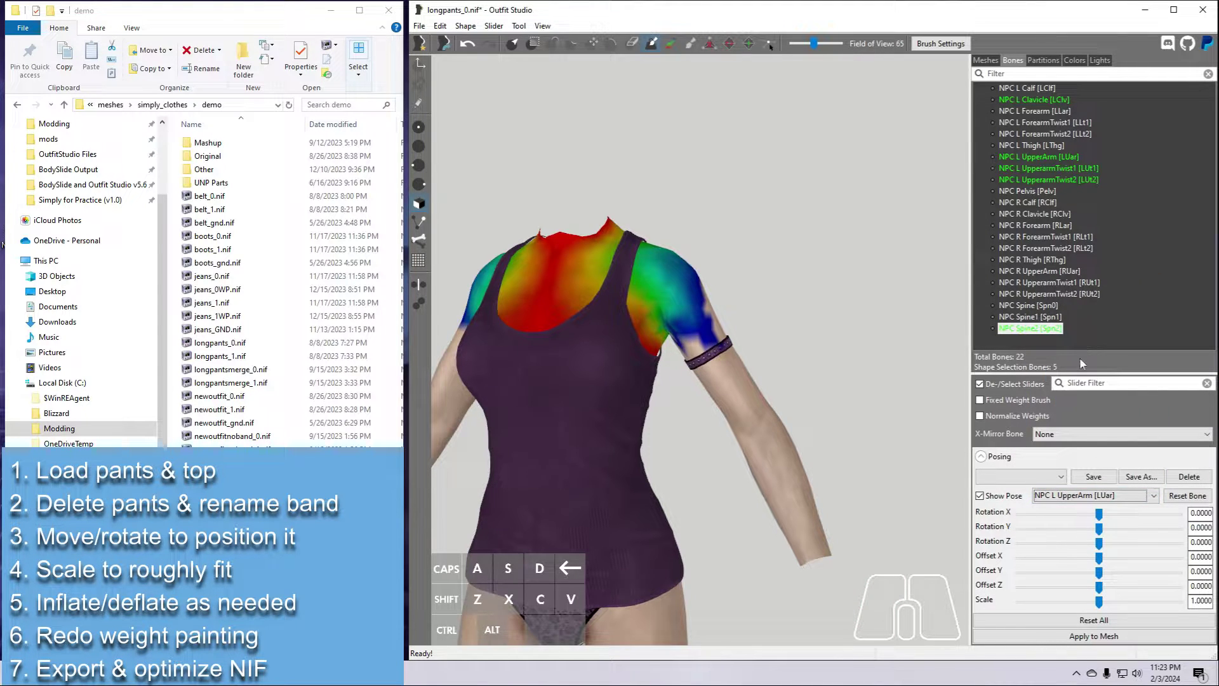
mouse_move(1099, 530)
left_mouse_down()
mouse_move(1079, 527)
mouse_move(1099, 526)
left_mouse_up()
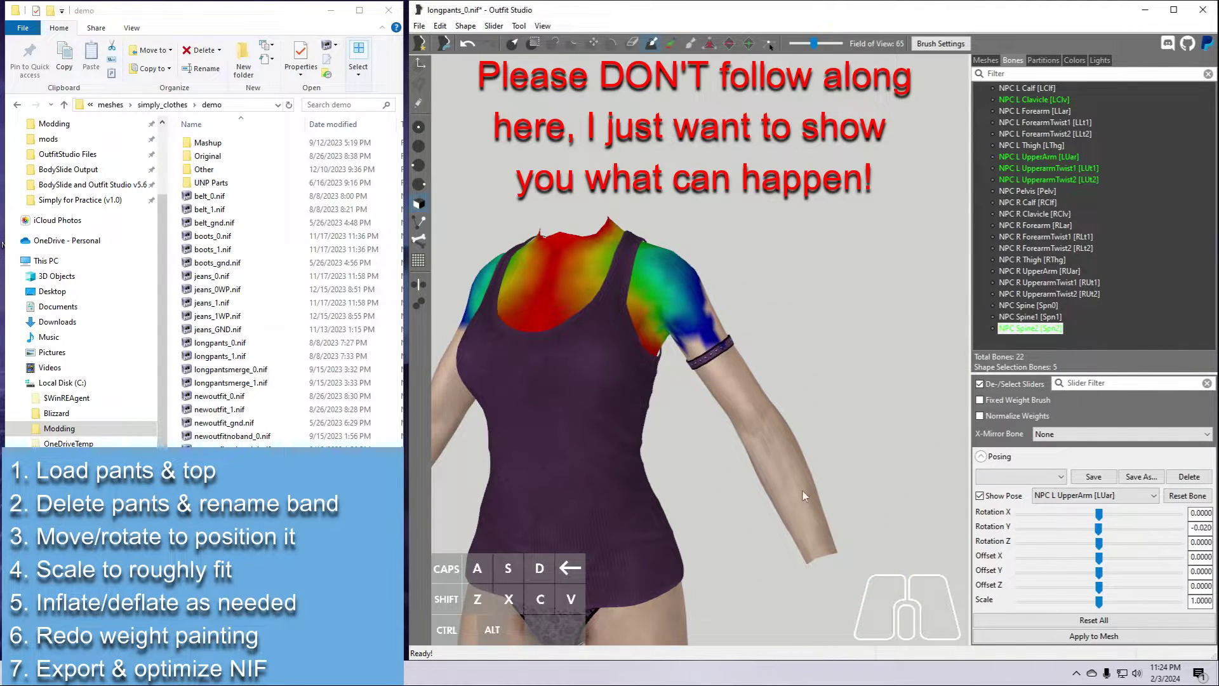
Raise the brush strength to about 0.25 and paint NPC Spine2 weight onto the armband as a demonstration
scroll(801, 490, "up", 5)
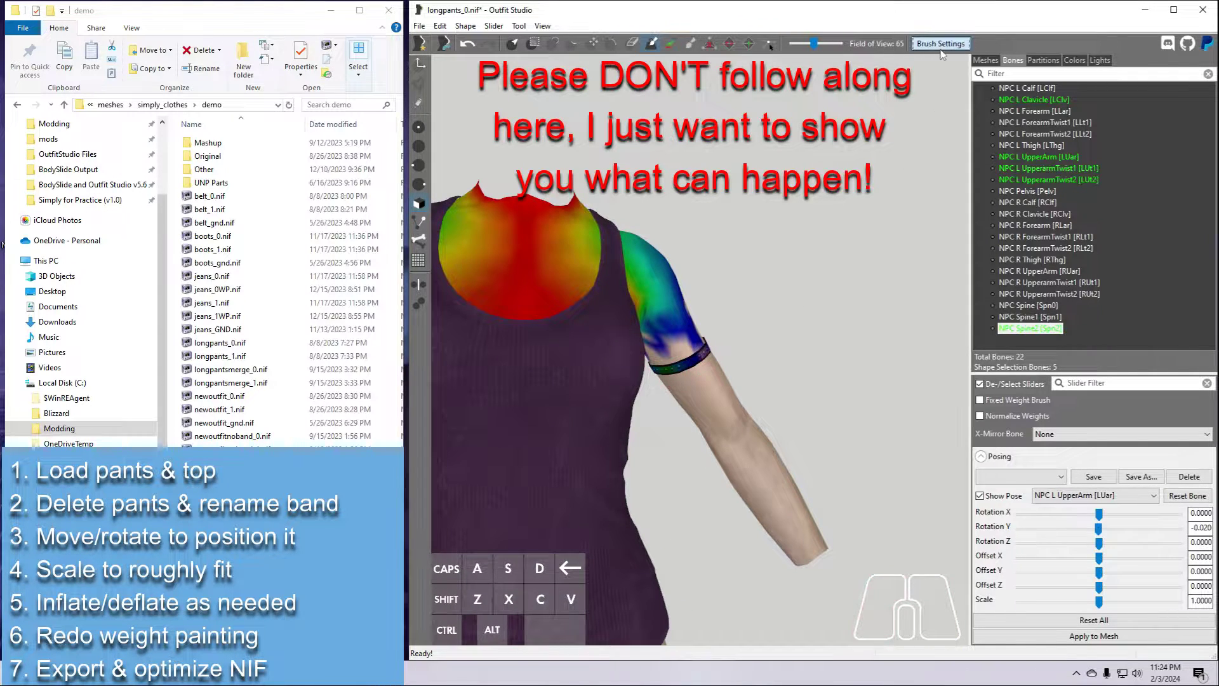
left_click(940, 45)
left_click_drag(967, 85, 990, 84)
left_click(952, 44)
left_click(678, 372)
left_click_drag(678, 371, 692, 375)
right_click_drag(713, 474, 671, 488)
mouse_move(1098, 528)
left_mouse_down()
mouse_move(1113, 530)
mouse_move(1072, 528)
mouse_move(1101, 531)
left_mouse_up()
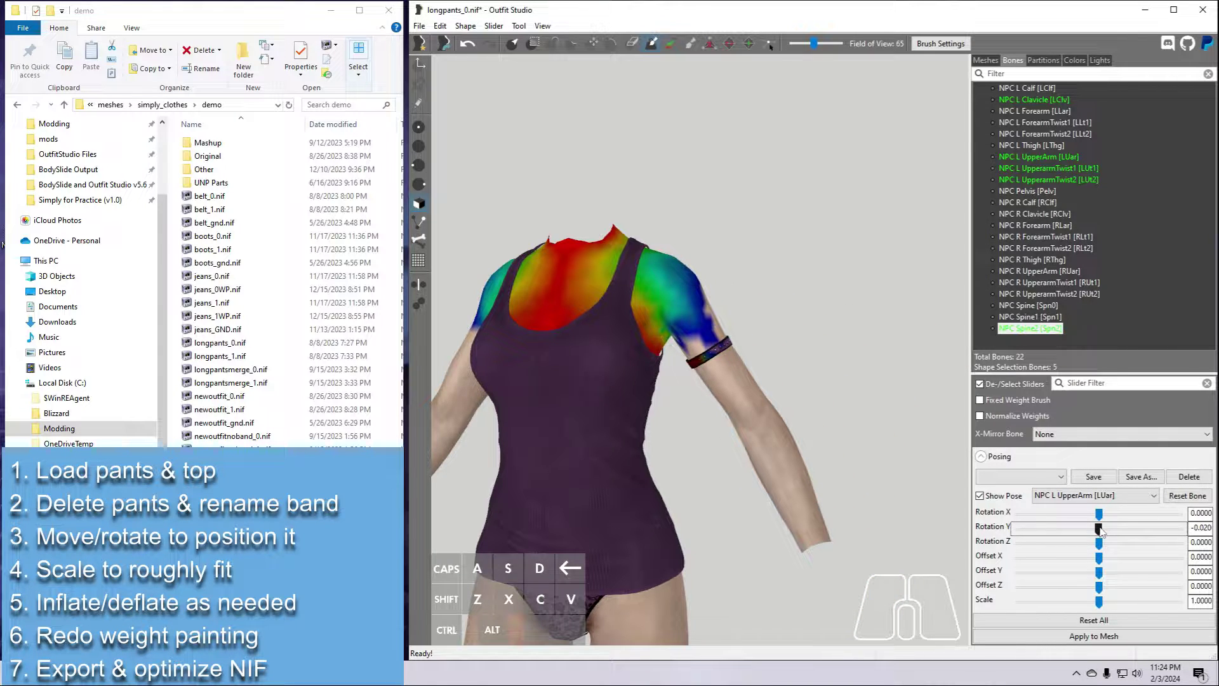
Erase the NPC Spine2 weight from the armband, working around its front and back
scroll(960, 362, "up", 3)
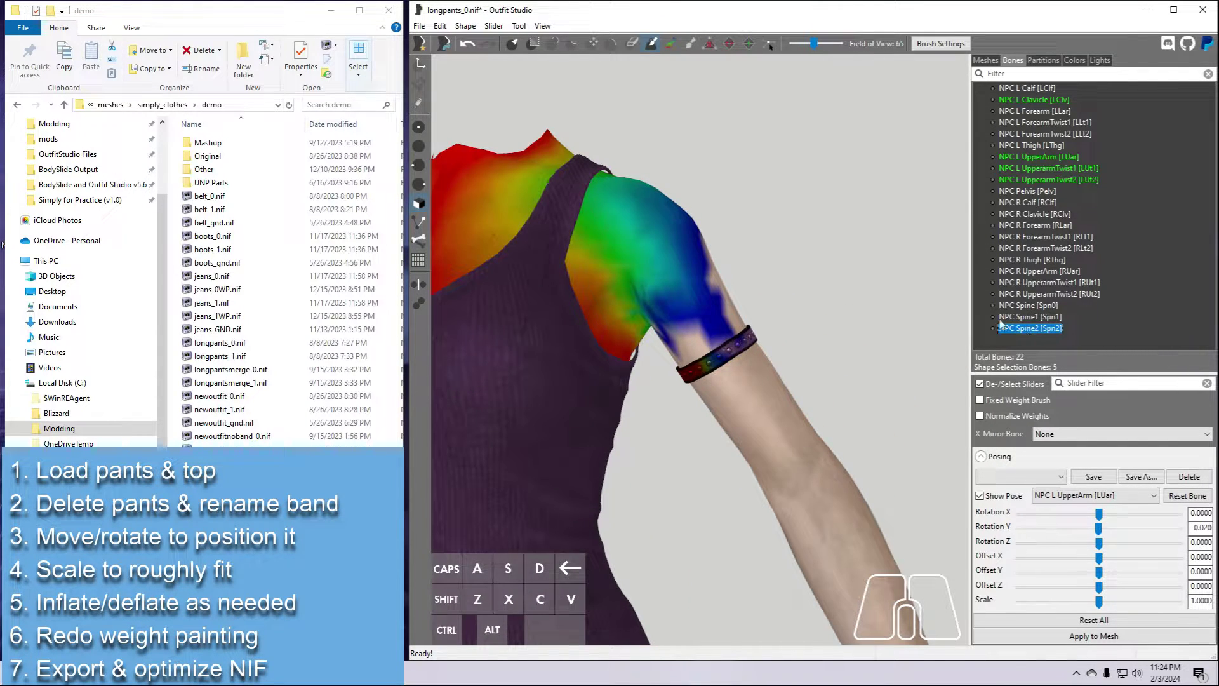
left_click_drag(695, 381, 710, 369, "alt")
right_click_drag(680, 463, 756, 466)
scroll(755, 467, "down", 3)
left_click_drag(705, 378, 689, 382, "alt")
mouse_move(689, 431)
right_mouse_down()
mouse_move(634, 454)
mouse_move(536, 448)
mouse_move(507, 431)
right_mouse_up()
scroll(508, 431, "down", 2)
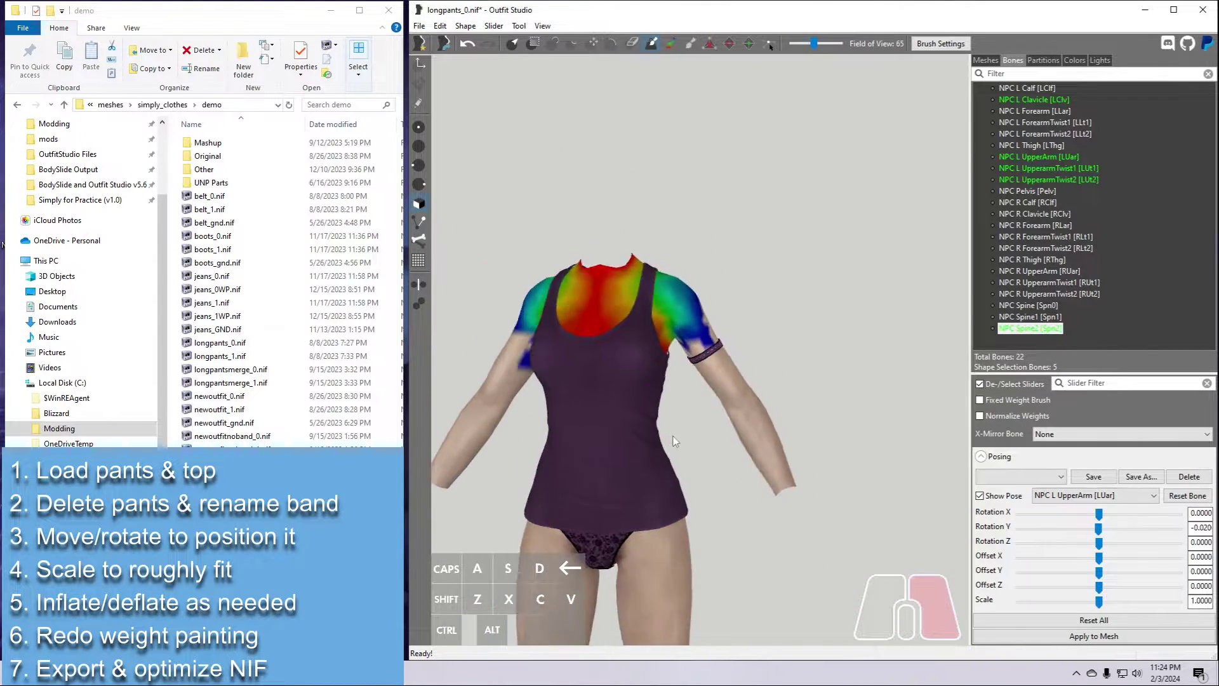
Delete the NPC Spine2 bone from the armband mesh only
right_click(1024, 328)
mouse_move(1054, 352)
left_click(990, 366)
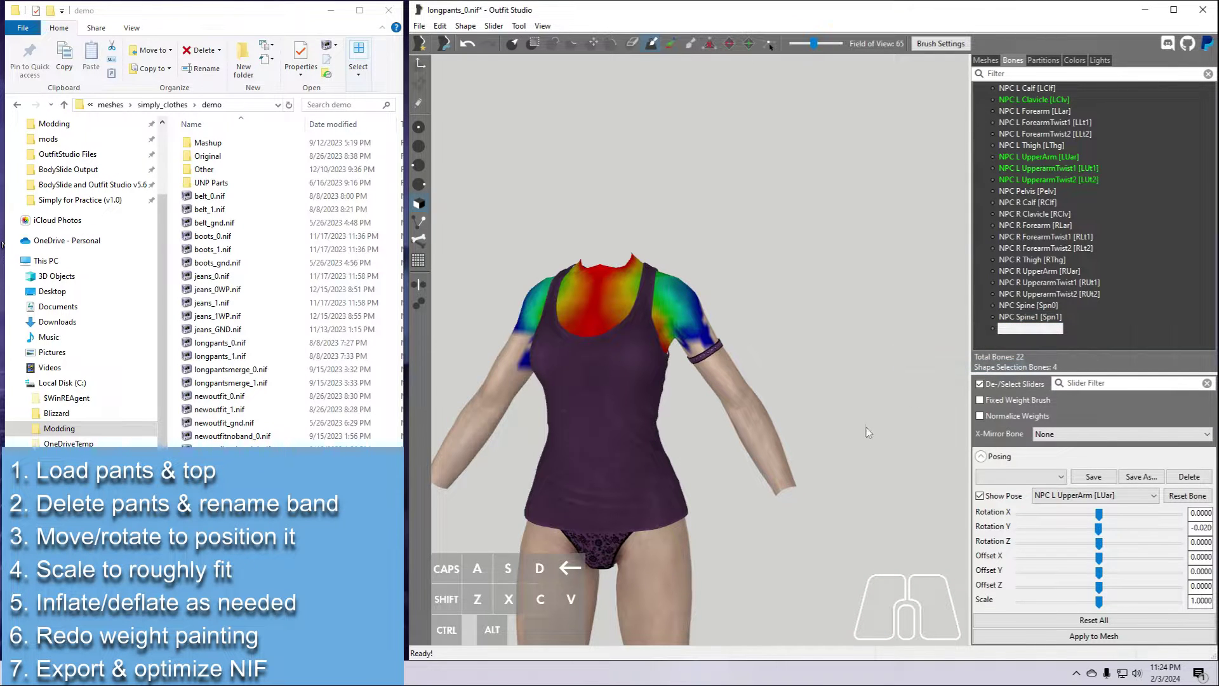
Rotate the posed NPC L UpperArm on Y and X to check how the armband follows the arm
mouse_move(861, 432)
right_mouse_down()
mouse_move(657, 430)
mouse_move(853, 434)
right_mouse_up()
left_click_drag(1098, 527, 1096, 527)
right_click_drag(920, 533, 717, 528)
mouse_move(1098, 513)
left_mouse_down()
mouse_move(1114, 513)
mouse_move(1079, 516)
mouse_move(1100, 515)
left_mouse_up()
right_click_drag(737, 148, 936, 147)
Preview several saved poses, ending with 2H Down, and check the armband in each
left_click(1061, 478)
left_click(1016, 434)
right_click_drag(915, 444, 717, 444)
left_click(1047, 476)
left_click(1016, 302)
left_click(1041, 476)
left_click(993, 273)
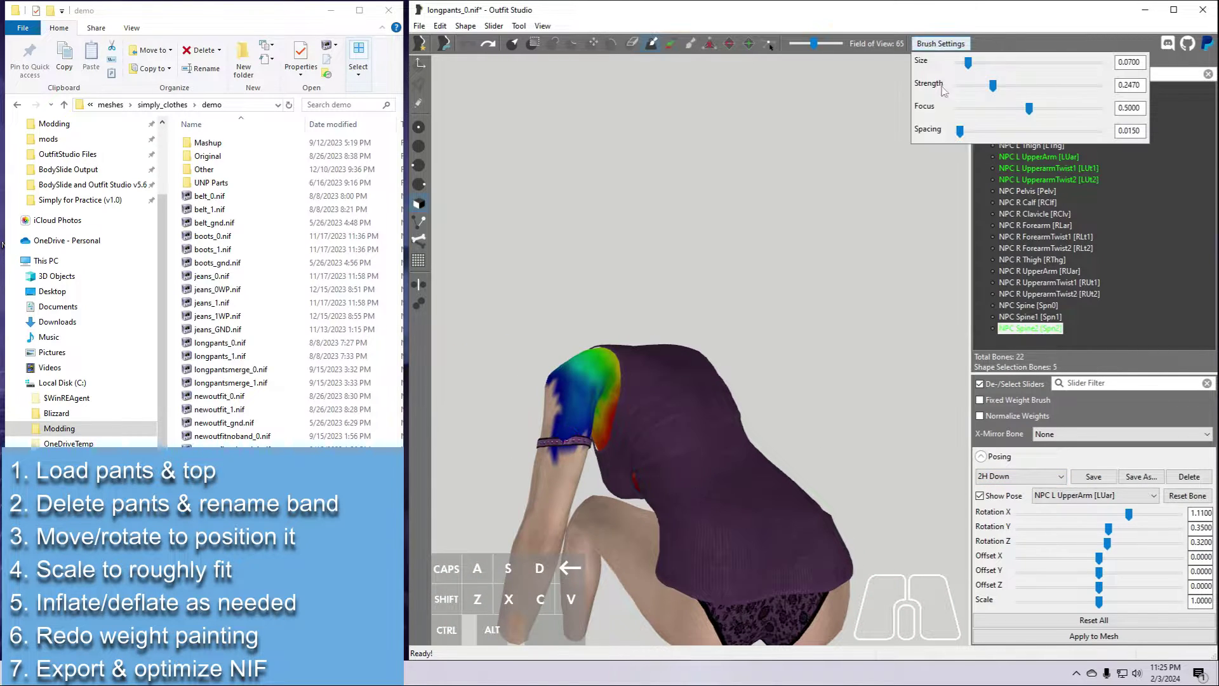
Turn on Normalize Weights and review the weights of the left upper arm, both upper arm twists, Spine2 and left clavicle bones
left_click(1040, 159)
left_click(1003, 416)
left_click(1038, 180)
left_click(1039, 168)
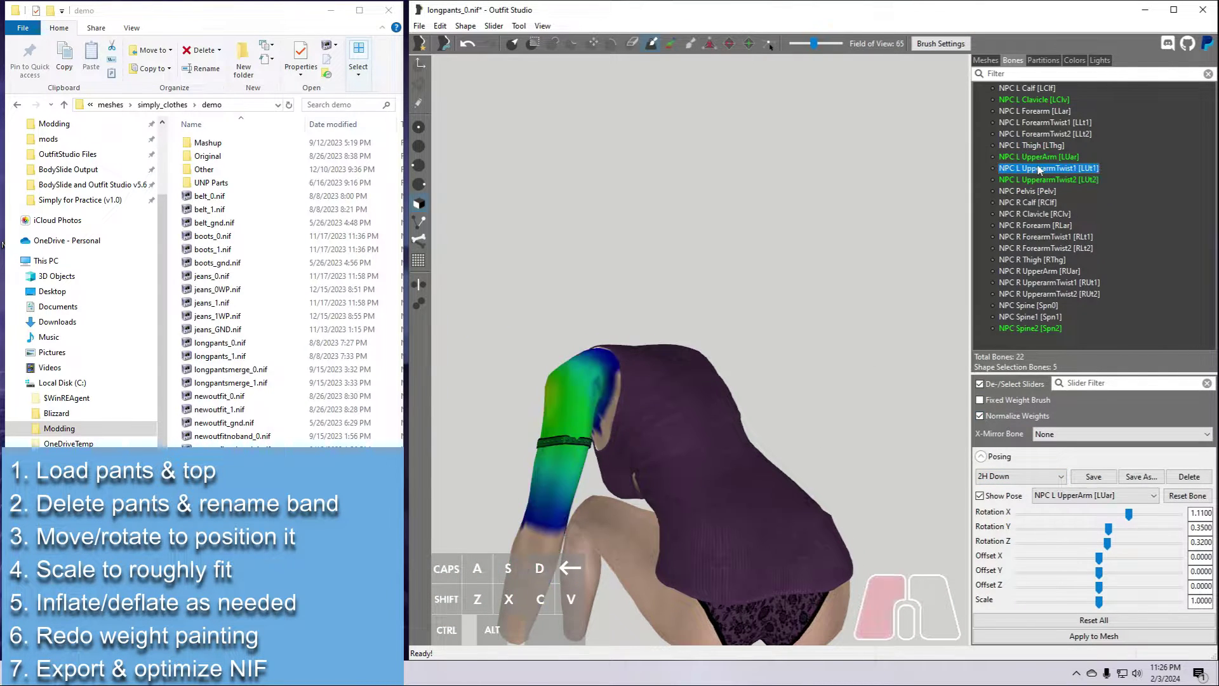
left_click(1039, 157)
left_click(1029, 328)
left_click(1034, 99)
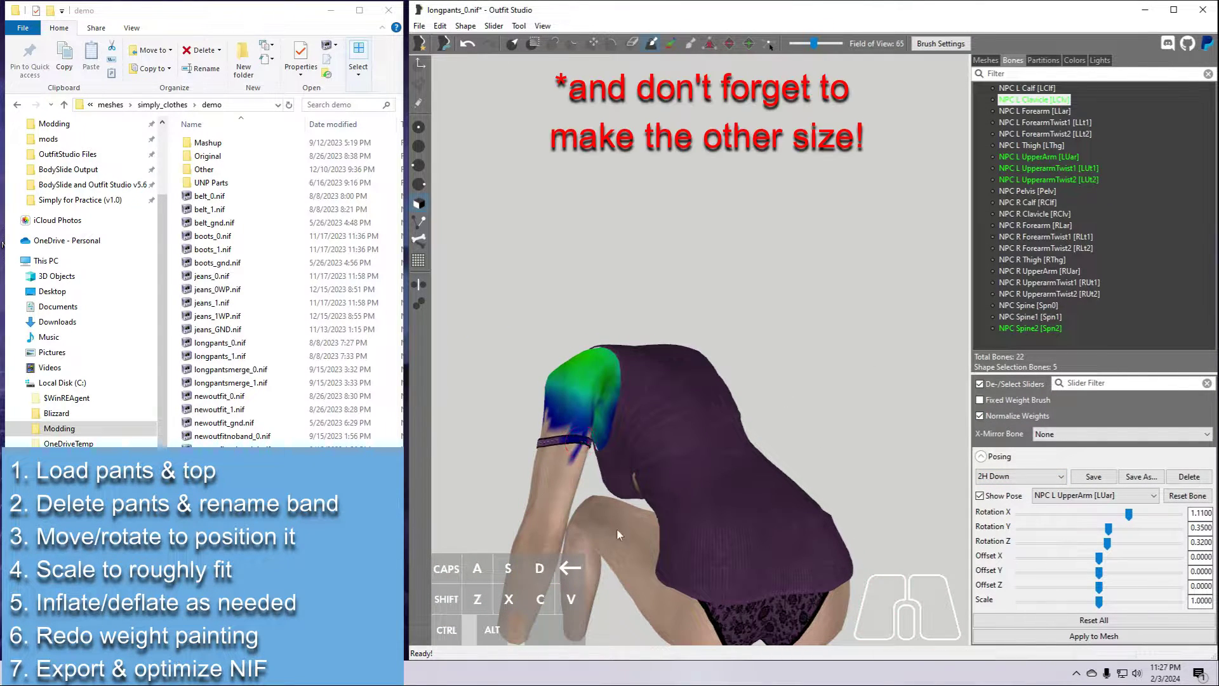
Load one more saved pose and check the armband's fit in it
left_click(1020, 476)
left_click(992, 260)
right_click_drag(692, 418, 865, 418)
Export the armband mesh on its own to the demo folder as armband_0.nif
left_click(985, 60)
right_click(1043, 88)
left_click(961, 212)
left_click(517, 223)
double_click(621, 120)
double_click(621, 120)
double_click(621, 120)
left_click(537, 464)
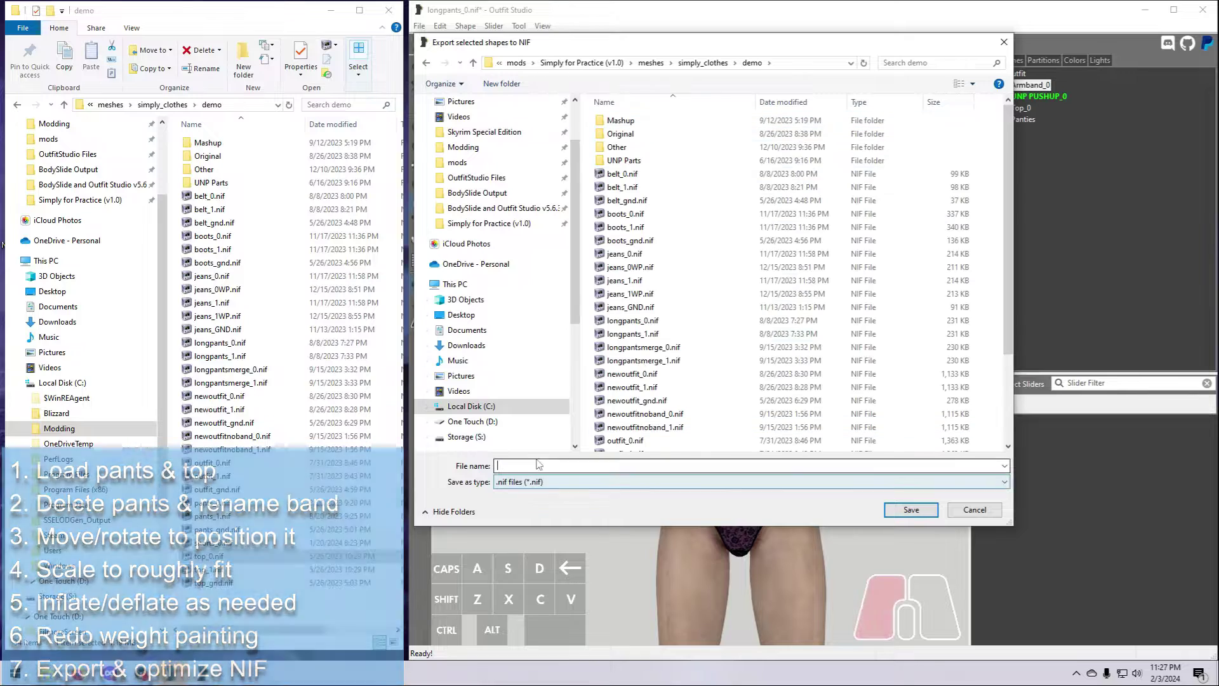
type("armband")
key("Return")
Open armband_0.nif in NifSkope and optimize it by removing bogus nodes and unused strings
double_click(208, 196)
left_click(315, 62)
mouse_move(347, 137)
left_click(431, 165)
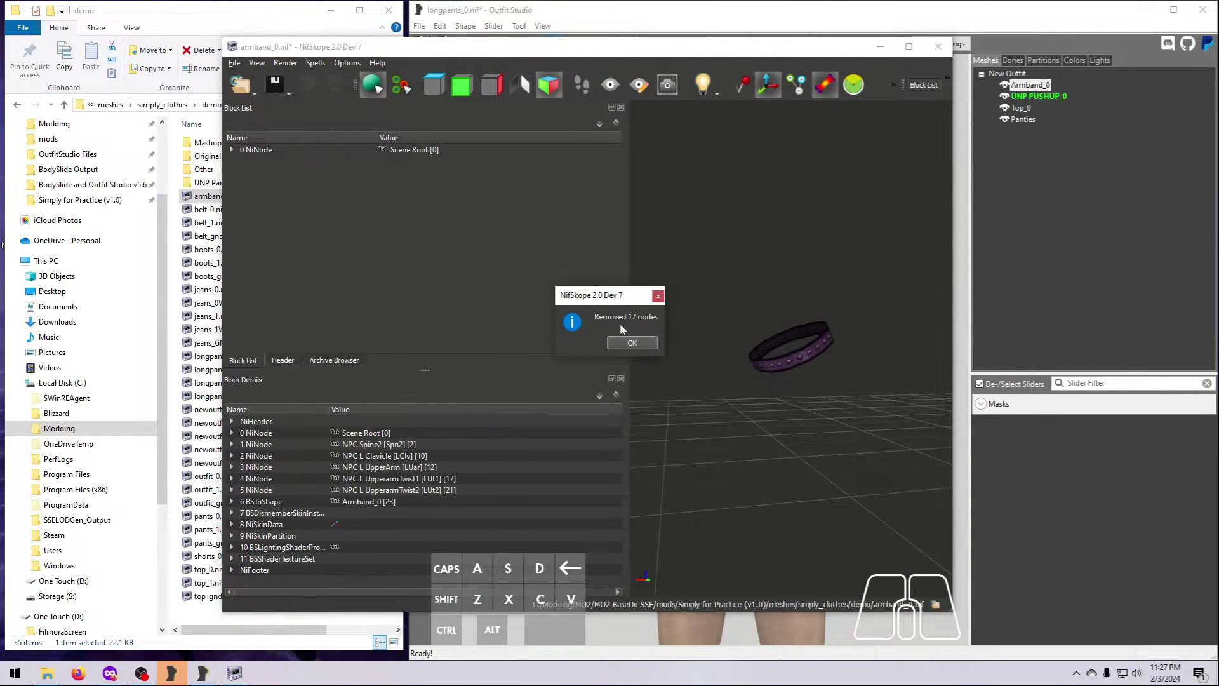
left_click(629, 339)
left_click(315, 62)
left_click(432, 179)
left_click(608, 346)
Expand the scene root, select the Armband_0 shape and run a mesh spell on it
left_click(231, 149)
left_click(276, 218)
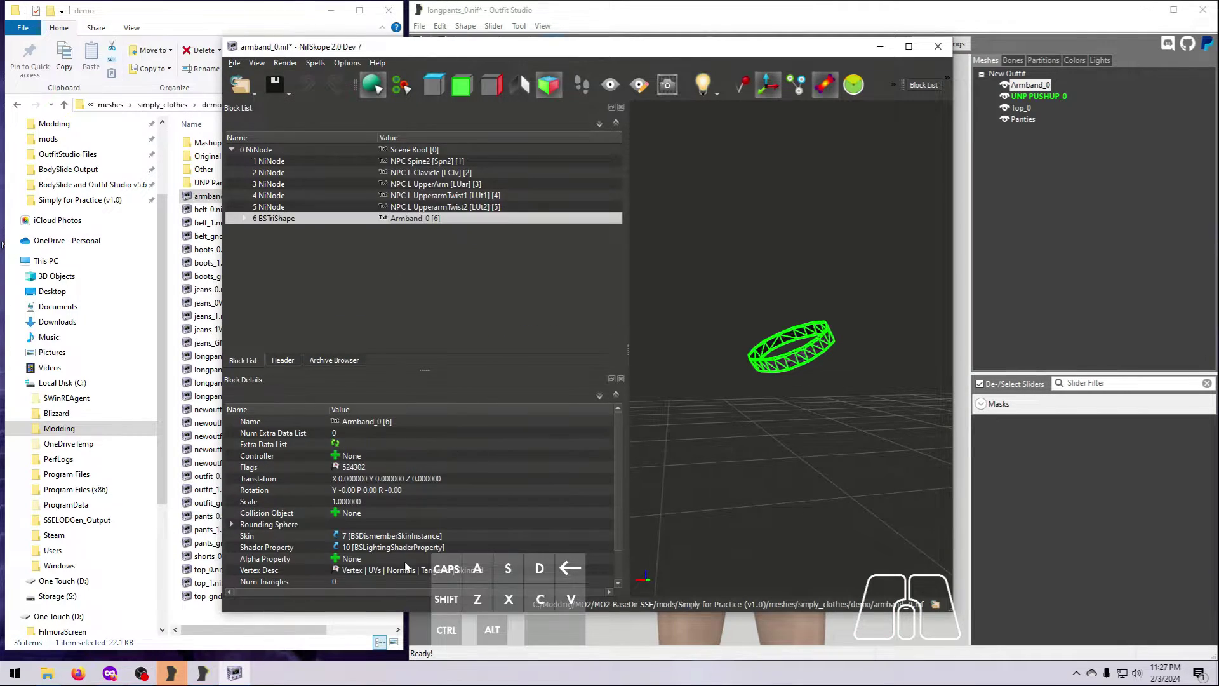
right_click(430, 211)
left_click(565, 297)
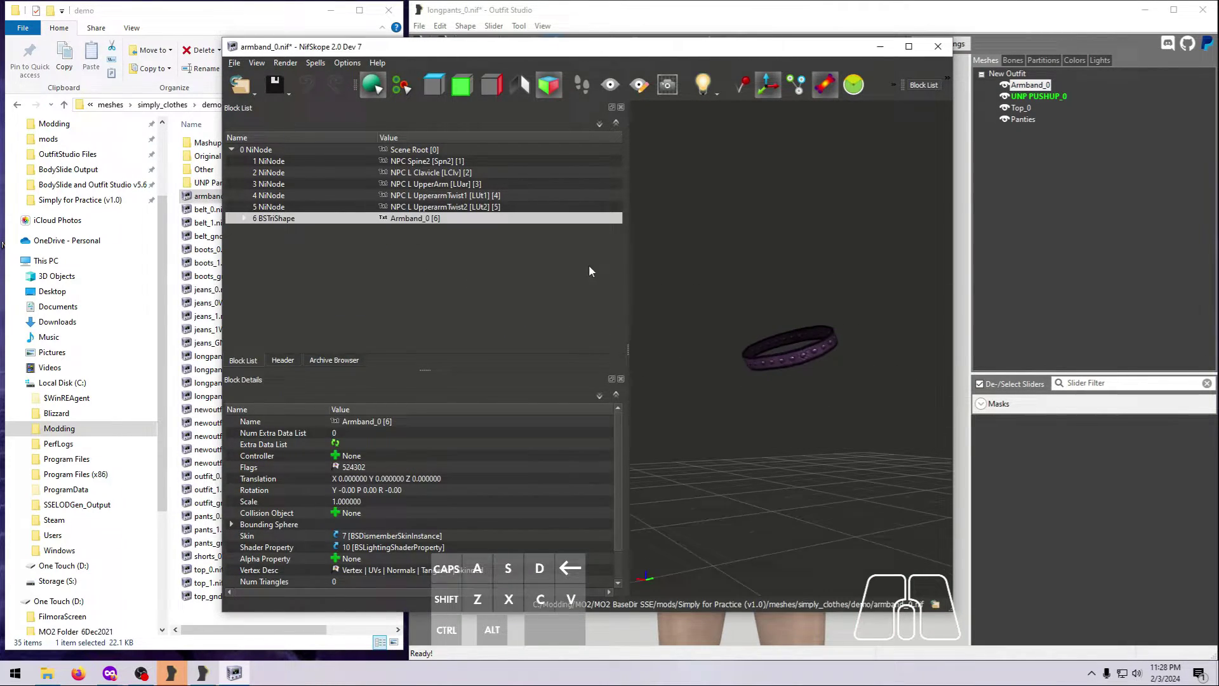
Save the optimized armband_0.nif and close NifSkope
left_click(234, 62)
left_click(273, 170)
left_click(937, 46)
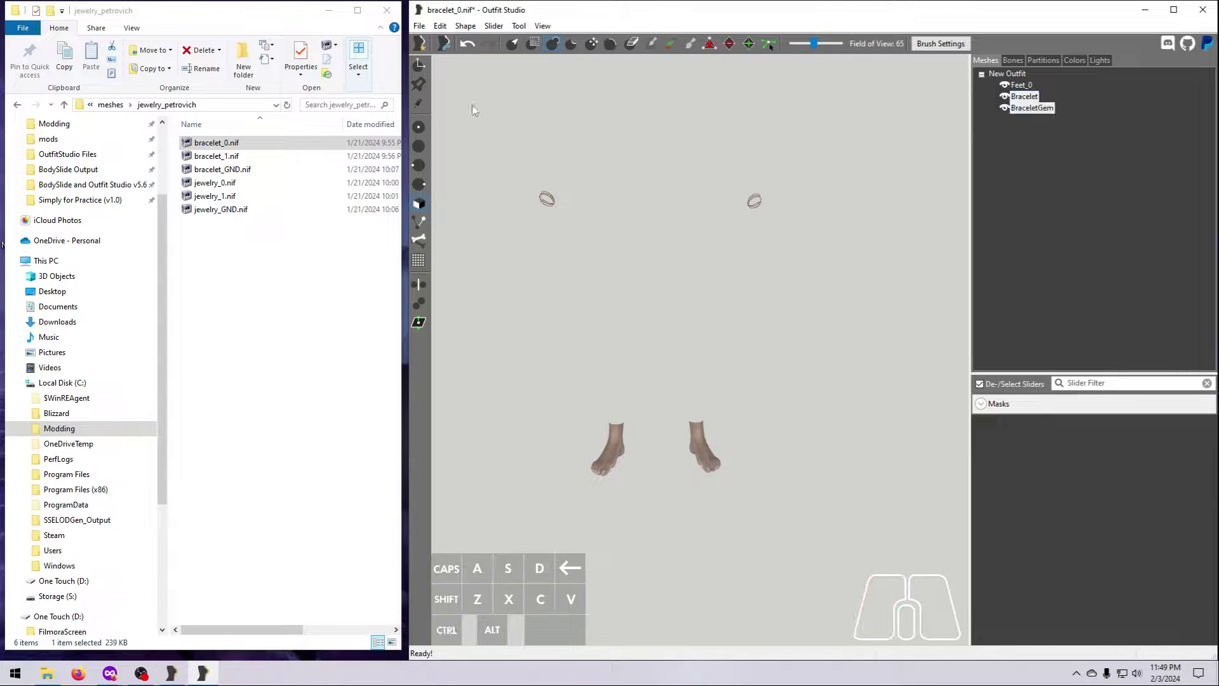
Lower the selected Bracelet and BraceletGem meshes to foot level and rotate the pair slightly with the transform gizmo
left_click(422, 66)
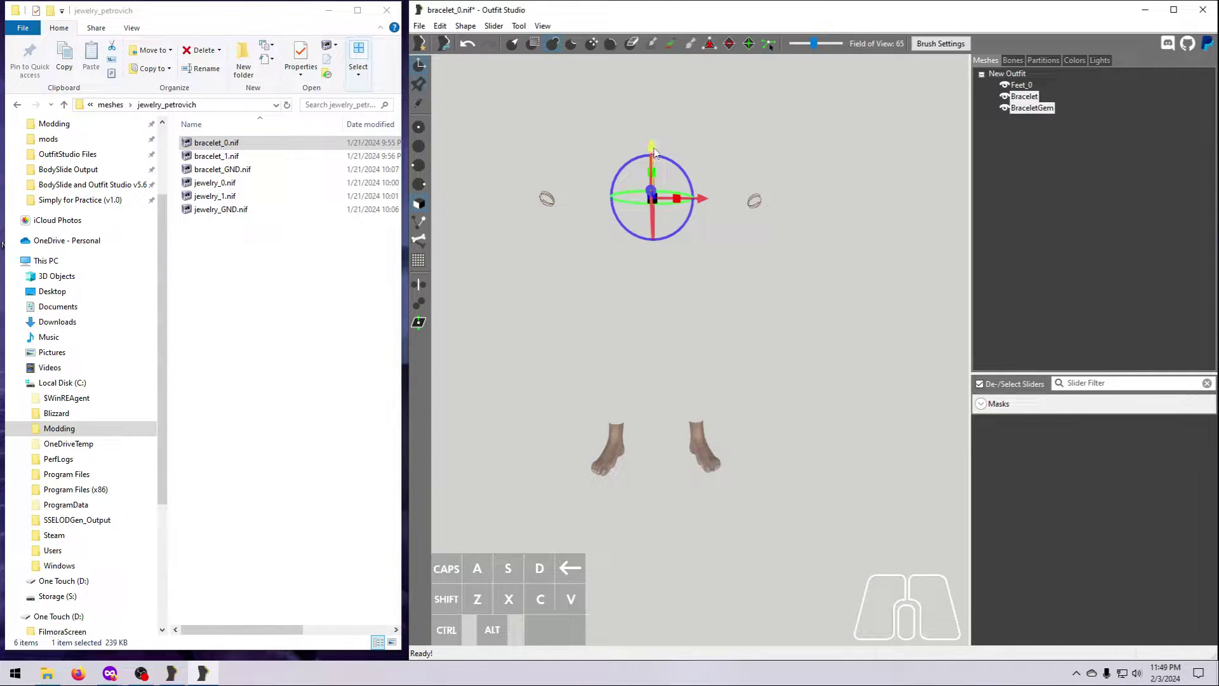
left_click_drag(653, 152, 663, 444)
scroll(662, 439, "up", 3)
middle_click_drag(628, 452, 665, 291)
scroll(662, 310, "up", 2)
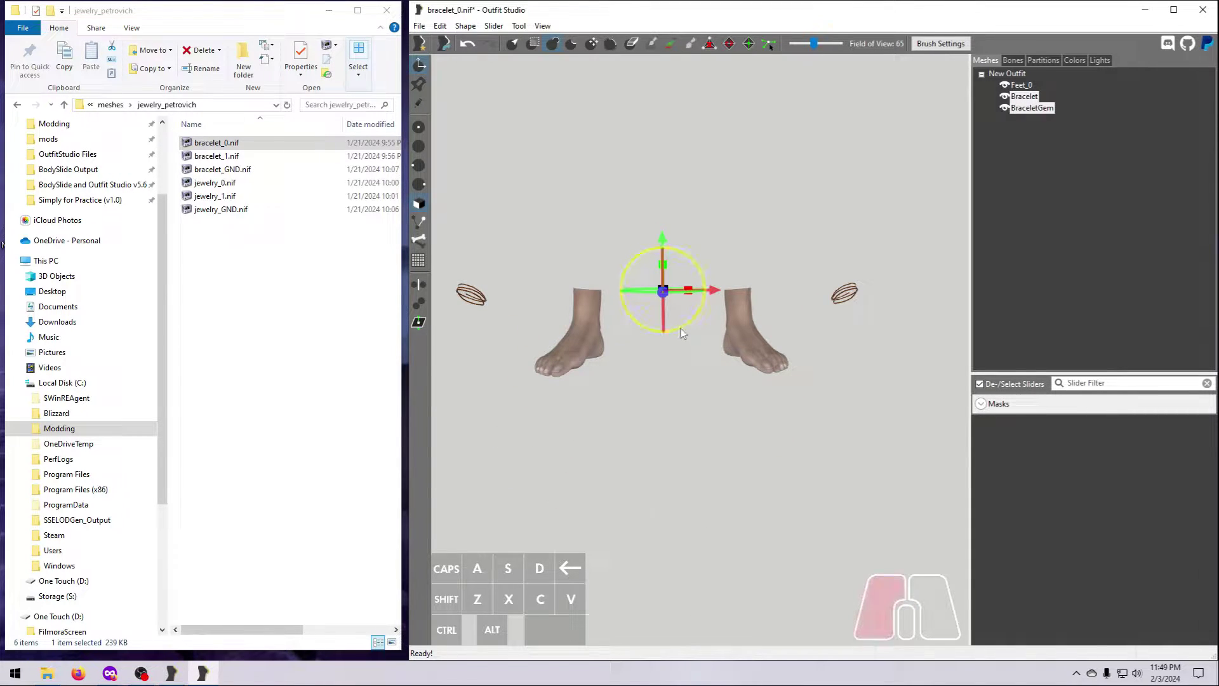
left_click_drag(682, 332, 688, 326)
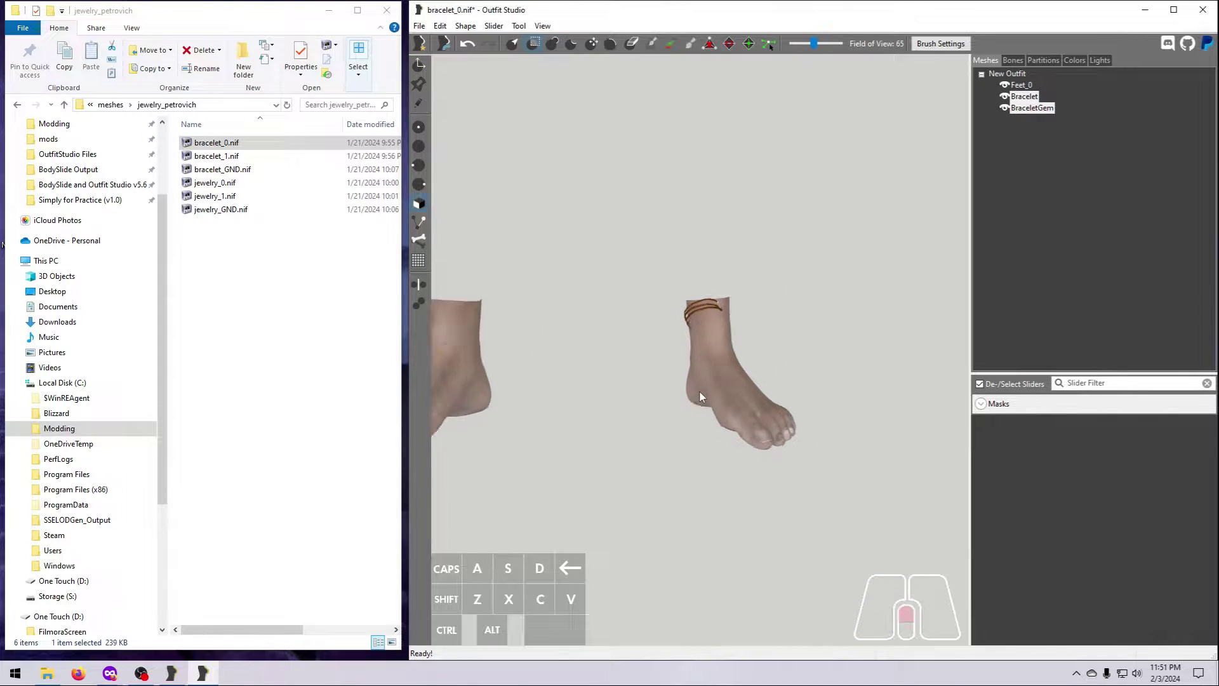
Try rotating the bracelet meshes around Y about the zero origin, and switch the rotation origin to the center of the selected shapes
scroll(699, 396, "up", 1)
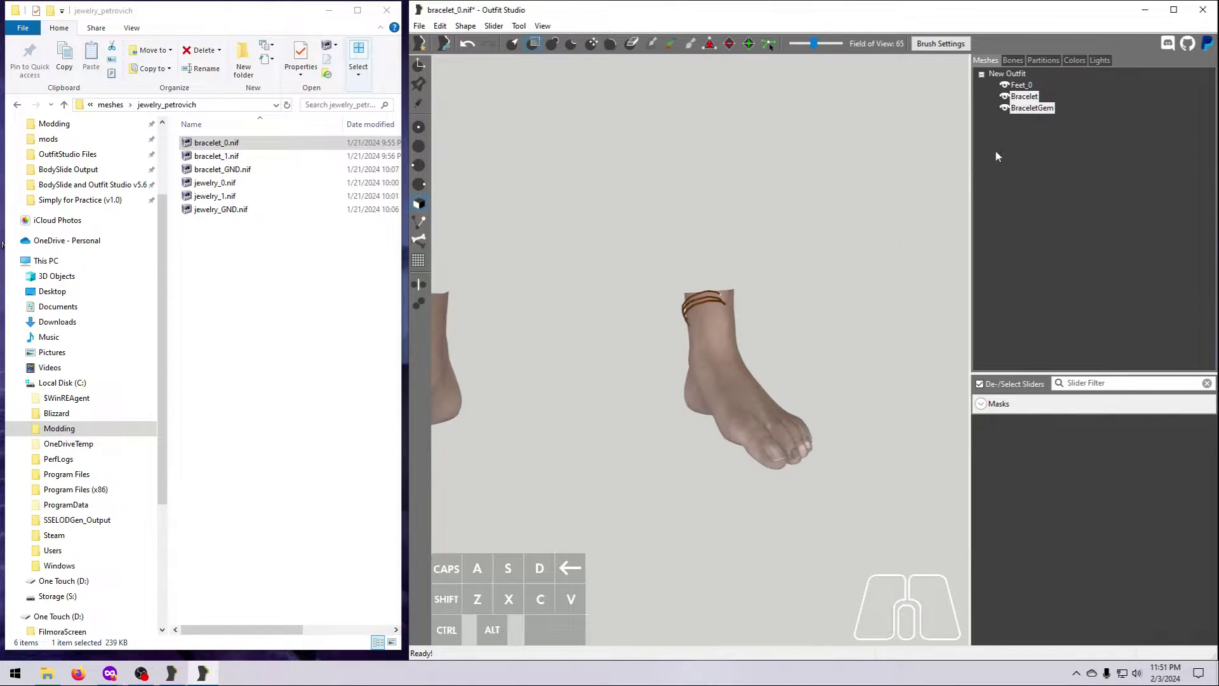
right_click(1016, 104)
left_click(1071, 284)
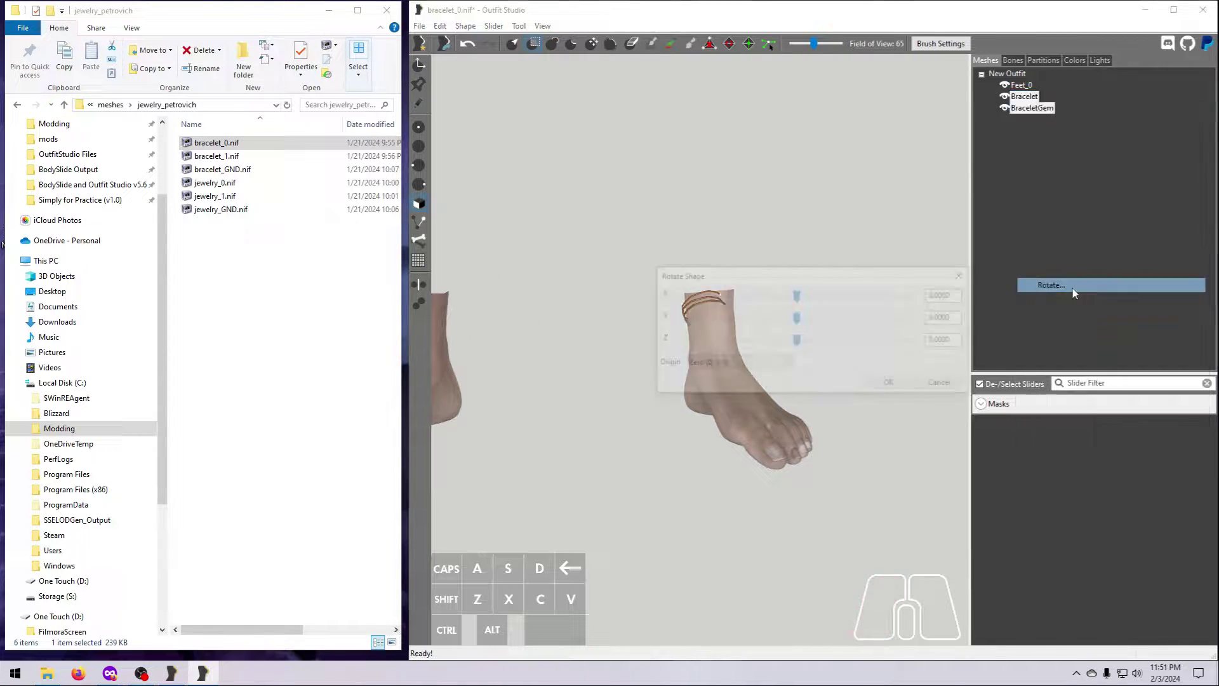
left_click_drag(848, 272, 687, 70)
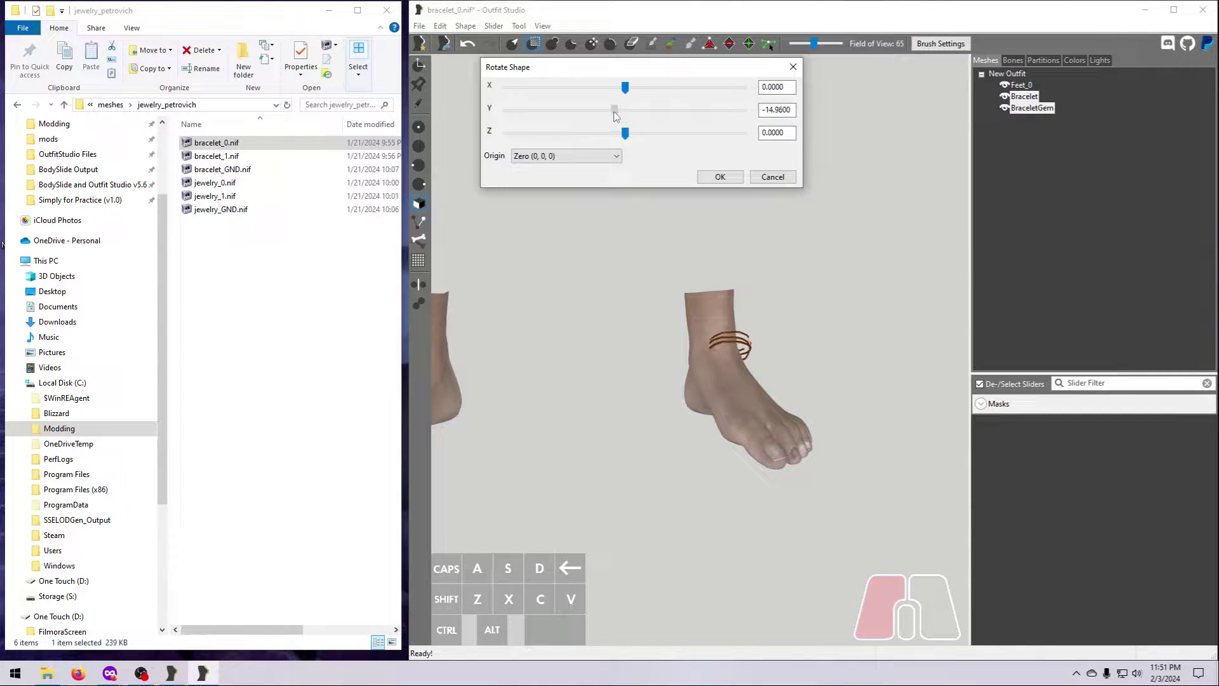
left_click(615, 159)
left_click(578, 183)
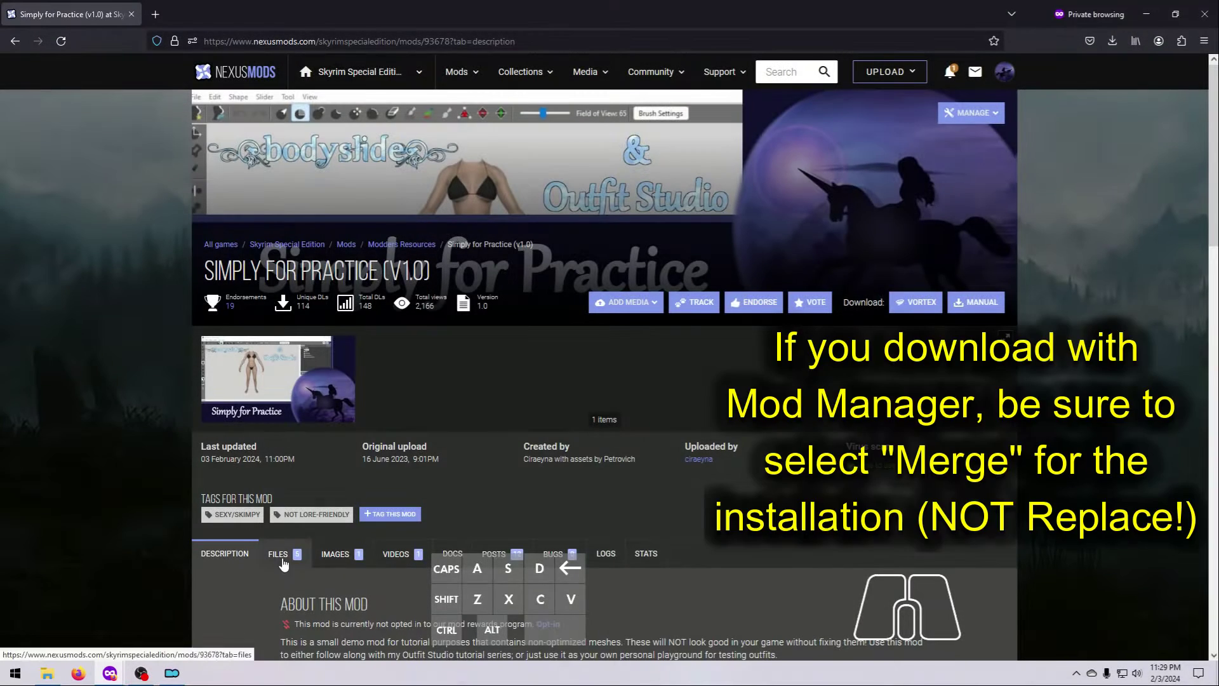
Download UNP Jewelry Meshes for the mod manager from the Simply for Practice files on Nexus Mods, using the slow download
scroll(280, 565, "down", 5)
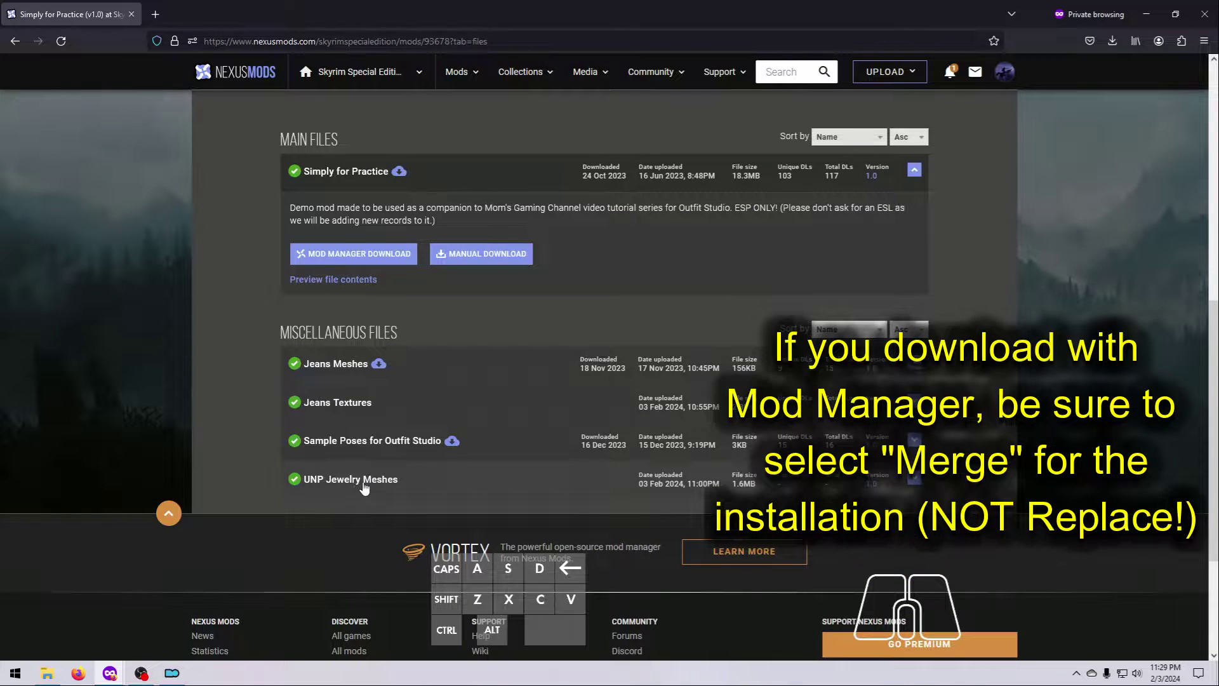
left_click(914, 479)
left_click(353, 564)
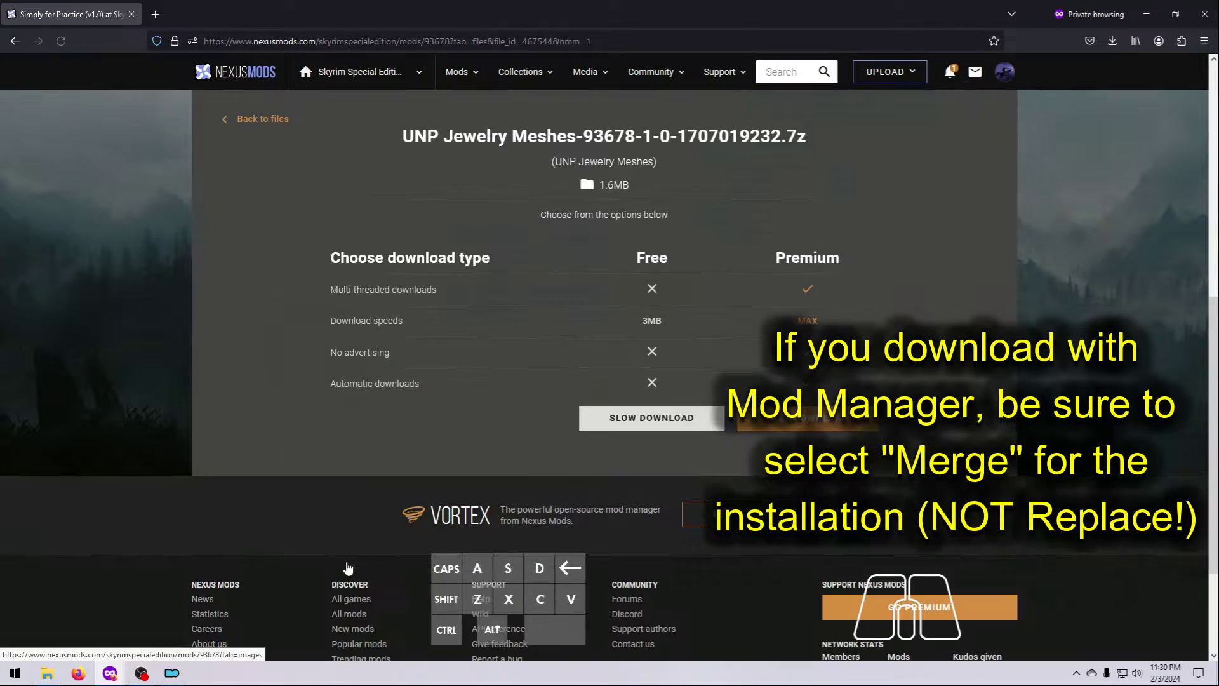
left_click(652, 418)
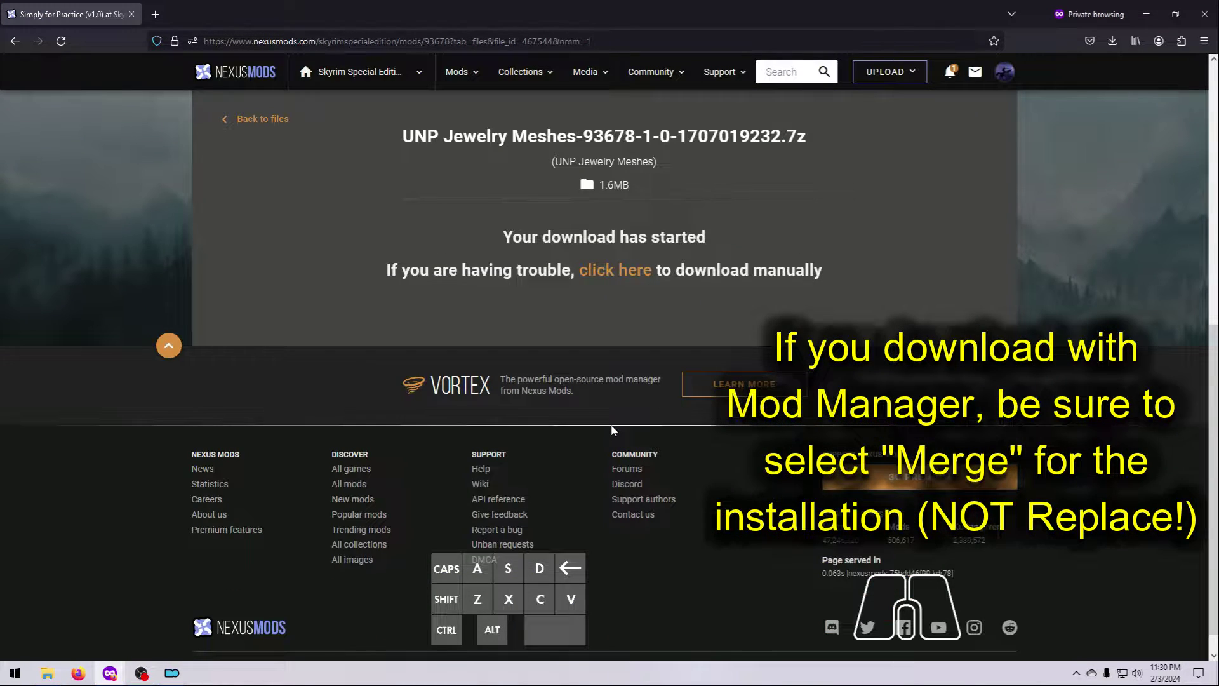
Install UNP Jewelry Meshes in Mod Organizer merged into Simply for Practice (v1.0), and copy the archive's folders into that mod's folder
left_click(179, 672)
double_click(768, 211)
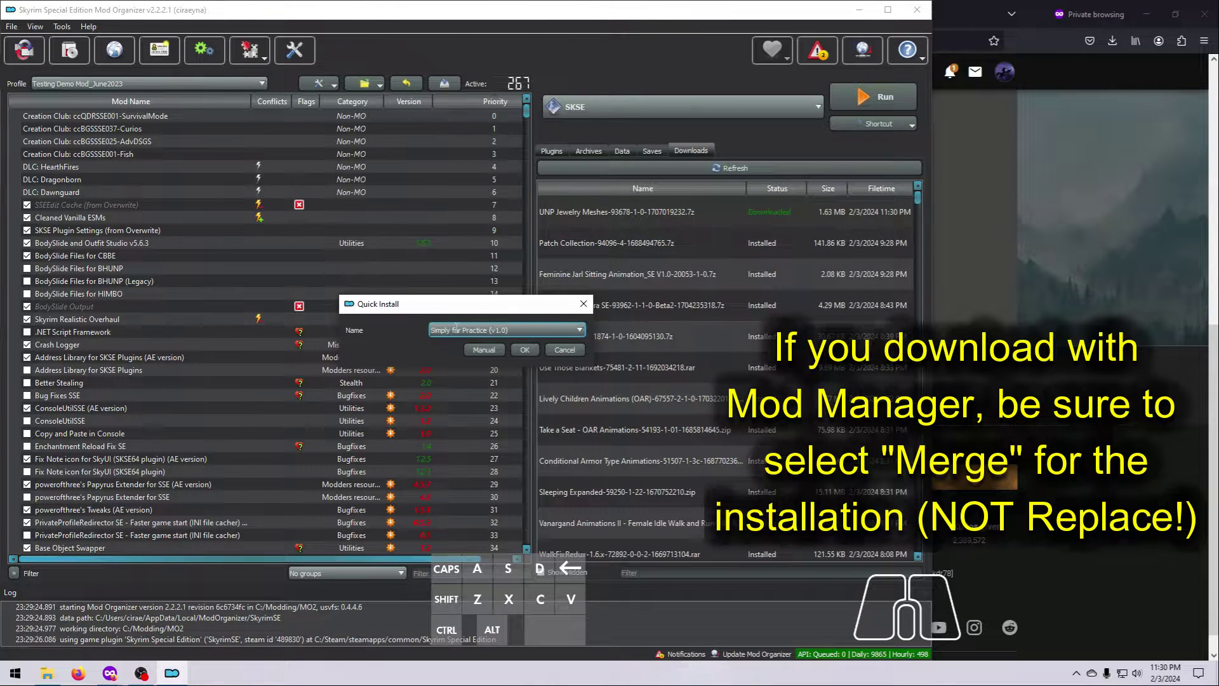
left_click(525, 350)
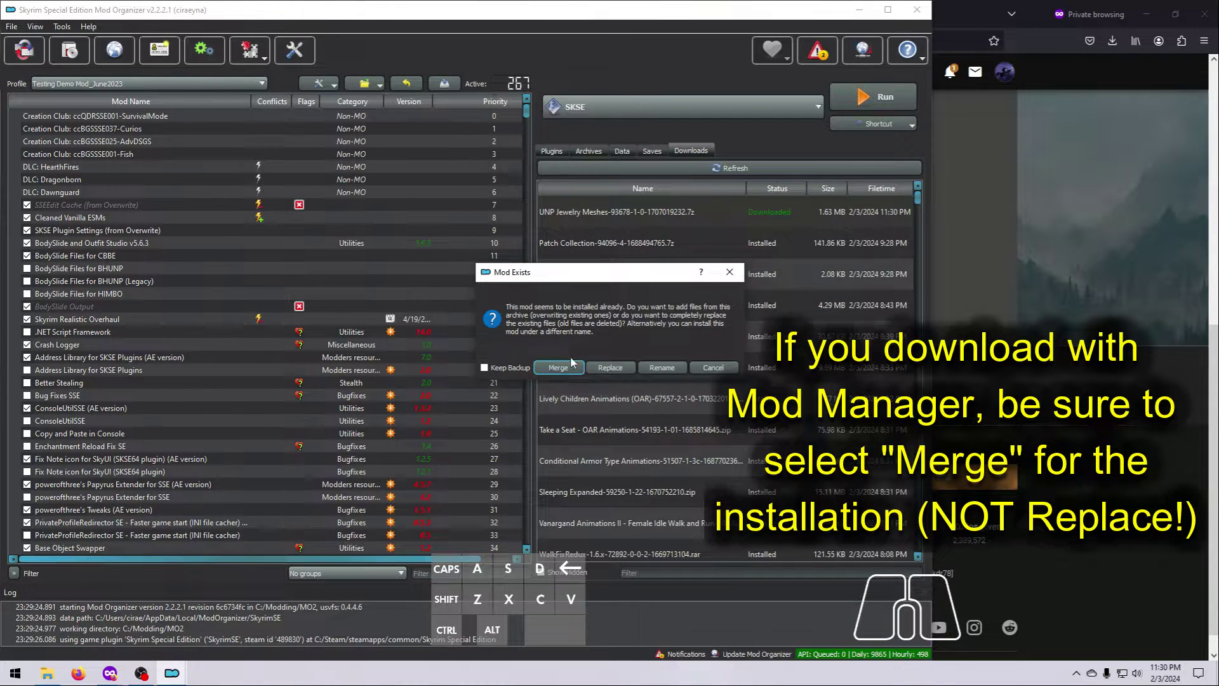
left_click(556, 368)
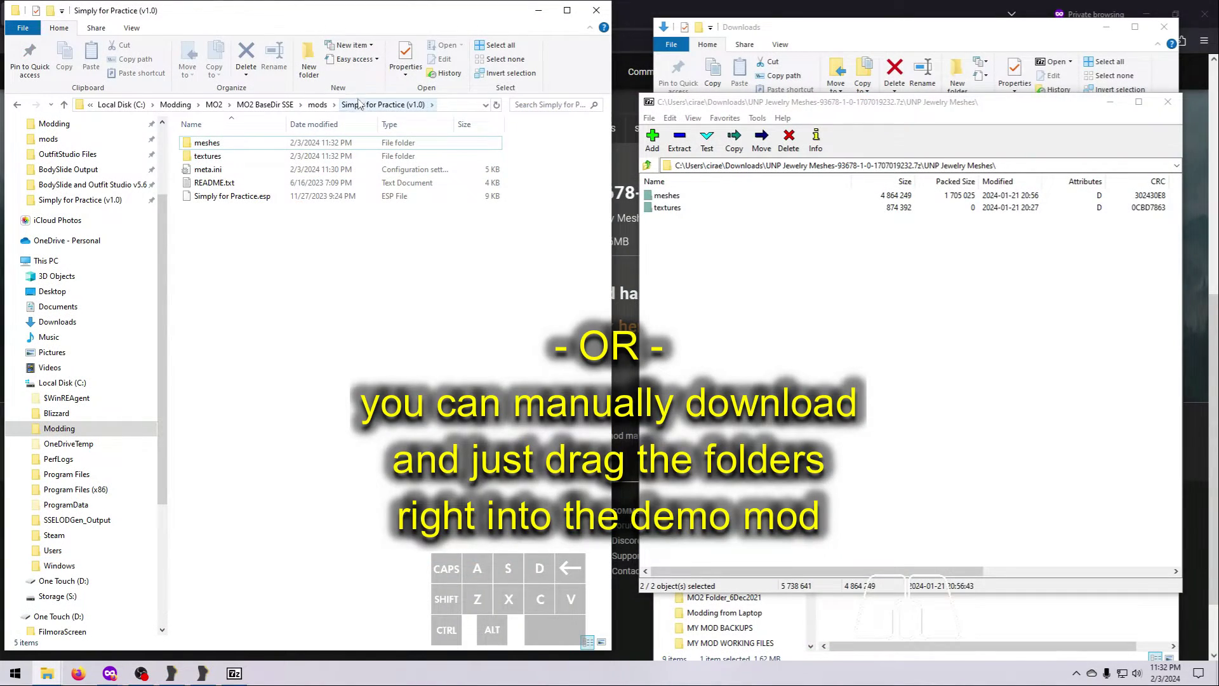
left_click_drag(758, 349, 330, 367)
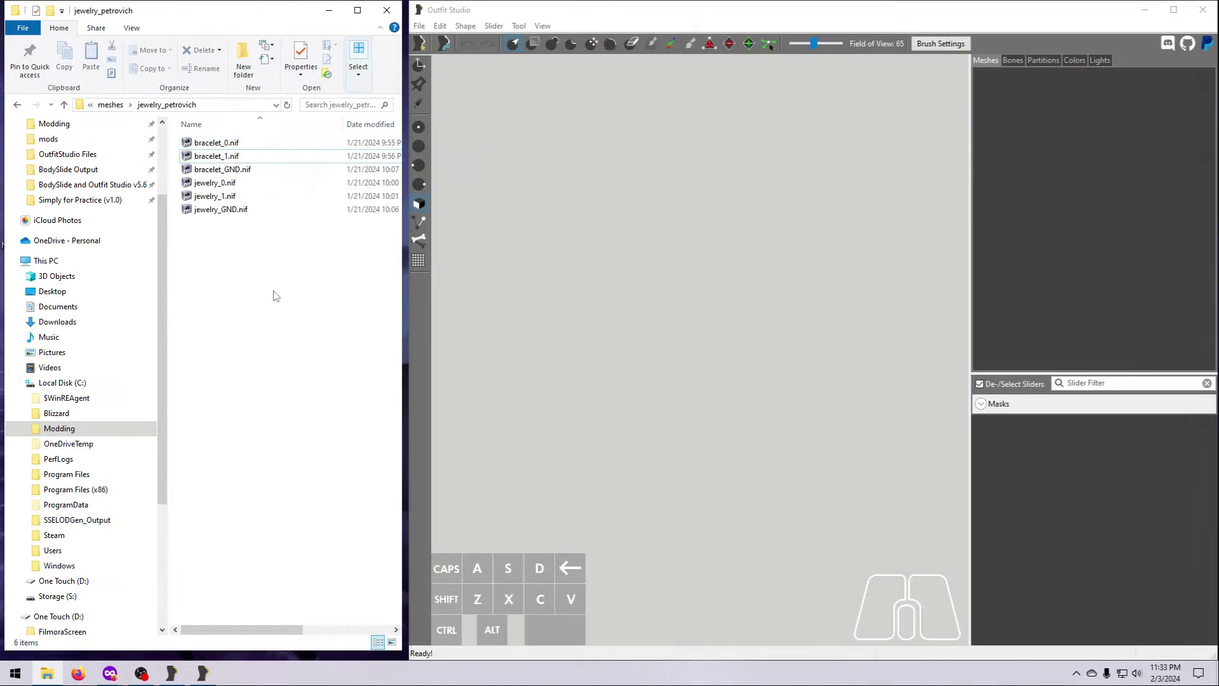
Load bracelet_0.nif from jewelry_petrovich into Outfit Studio and add femalefeet_0.nif from the demo folder's UNP Parts
left_click_drag(216, 143, 673, 330)
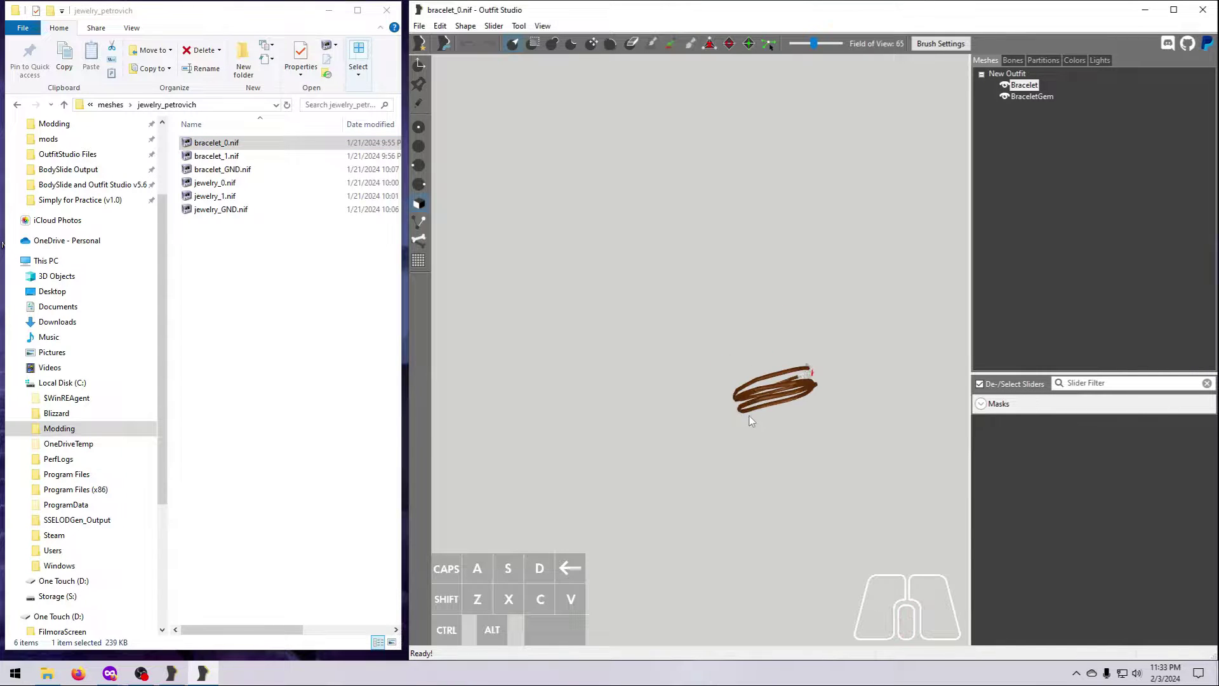
middle_click_drag(748, 417, 708, 400)
left_click(110, 104)
left_click(154, 105)
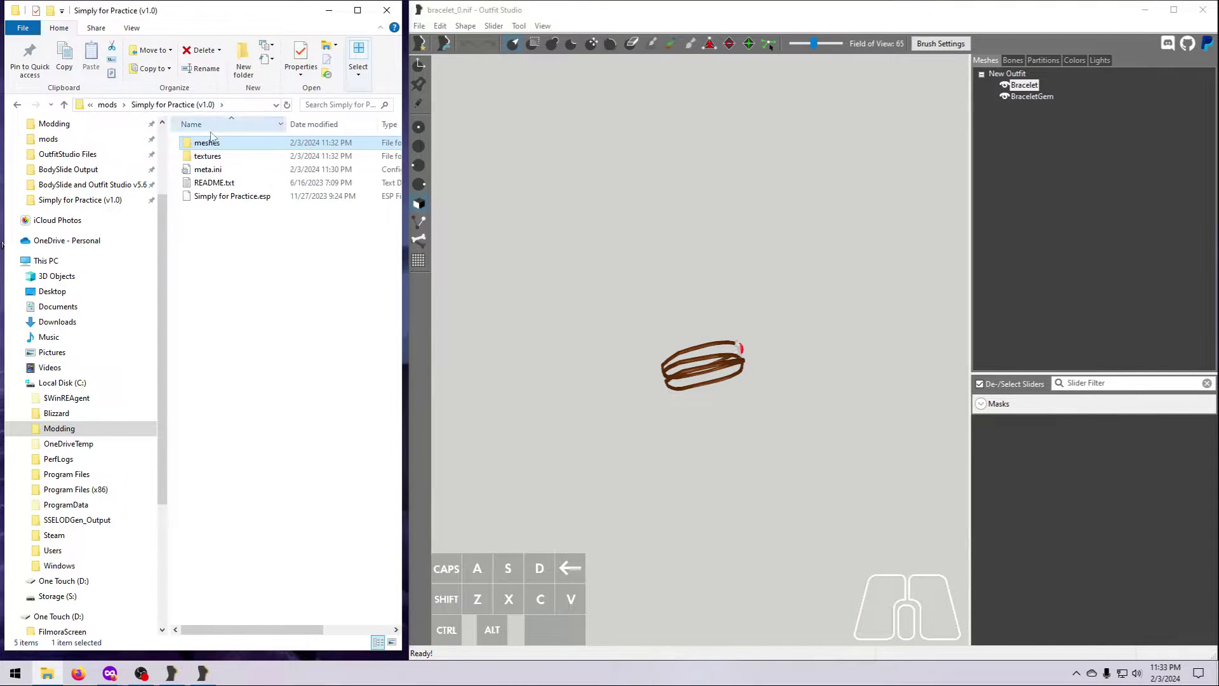
double_click(209, 143)
double_click(221, 170)
left_click(211, 143)
double_click(211, 143)
double_click(209, 182)
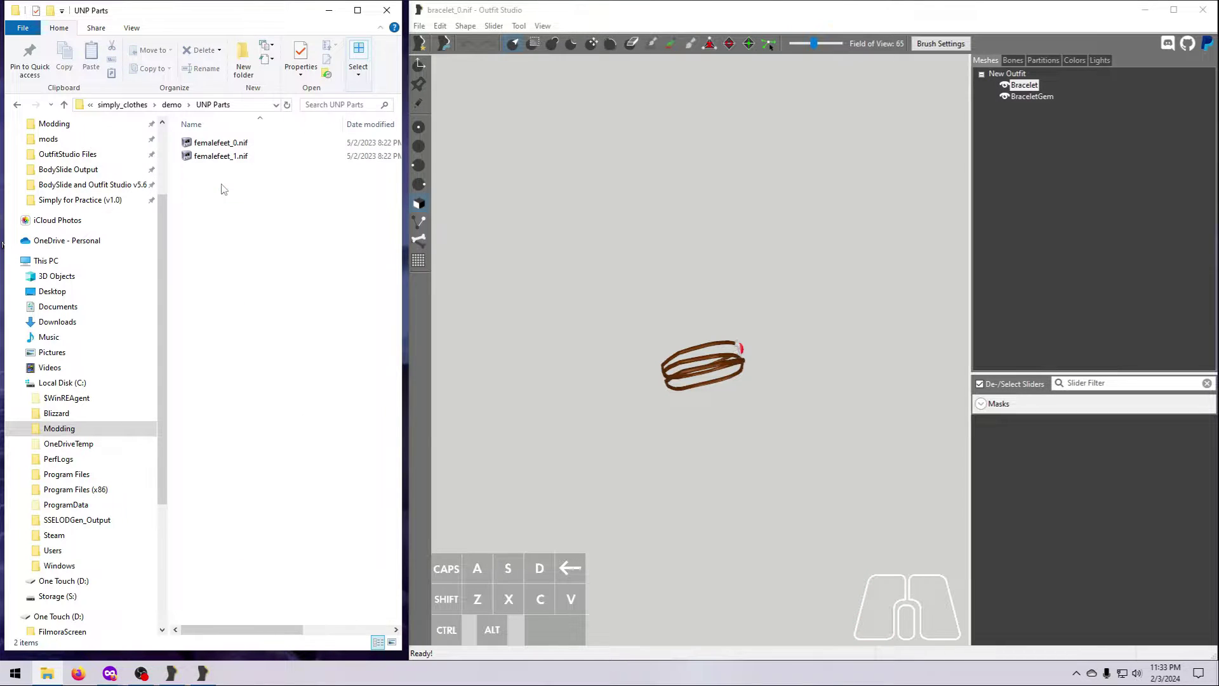
left_click_drag(221, 143, 668, 422)
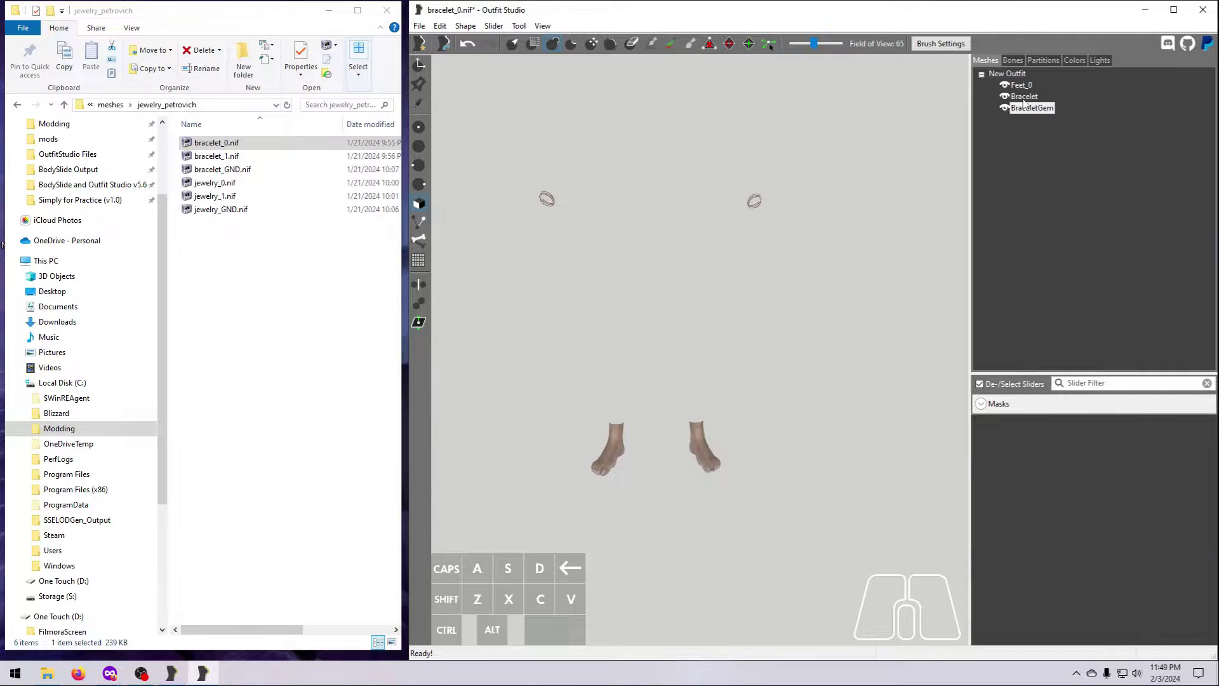
Select Bracelet and BraceletGem together and lower the pair of bracelets to foot level with the transform gizmo
right_click(1024, 85)
left_click(913, 314)
left_click(419, 65)
left_click_drag(653, 152, 676, 387)
scroll(694, 495, "up", 3)
middle_click_drag(640, 415, 669, 257)
scroll(664, 304, "up", 2)
Tilt the bracelet pair slightly and shift it front to back into line with the ankles
mouse_move(678, 326)
left_mouse_down()
mouse_move(693, 316)
mouse_move(682, 323)
left_mouse_up()
right_click_drag(613, 408, 667, 407)
left_click_drag(659, 297, 625, 303)
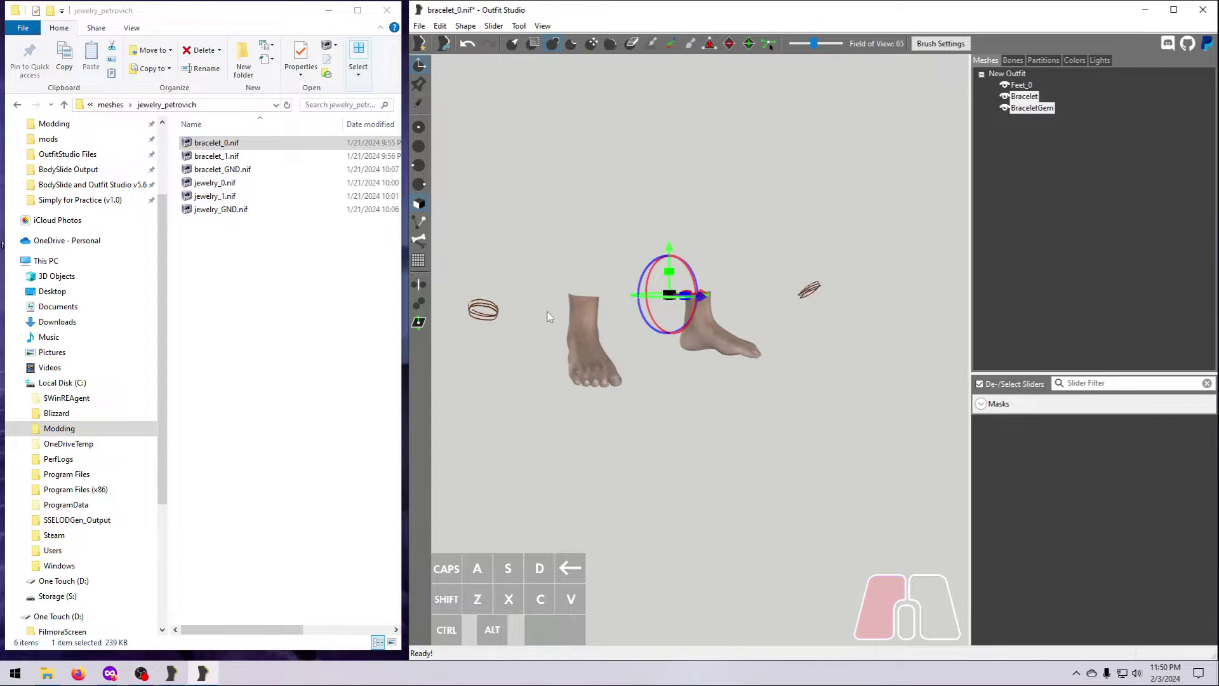
Mask the bracelet on the body's right side with the Mask brush so that only the left one can be edited
right_click_drag(782, 347, 636, 311)
right_click_drag(740, 312, 482, 72)
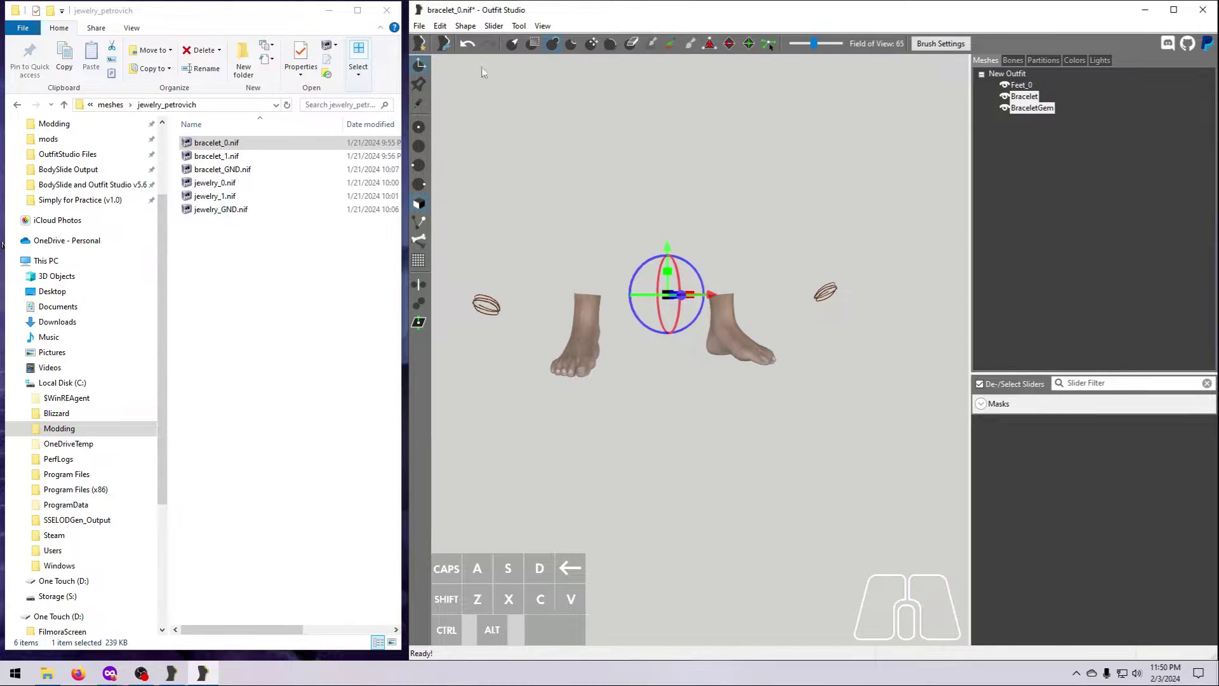
left_click(535, 47)
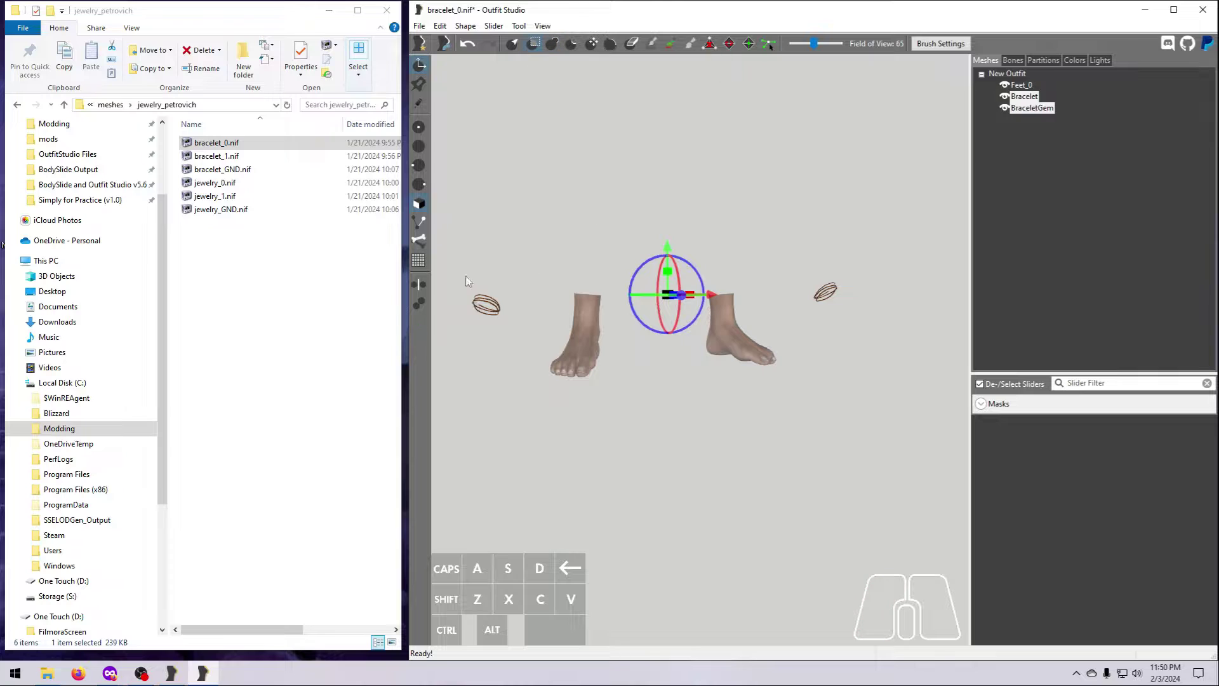
left_click(486, 309)
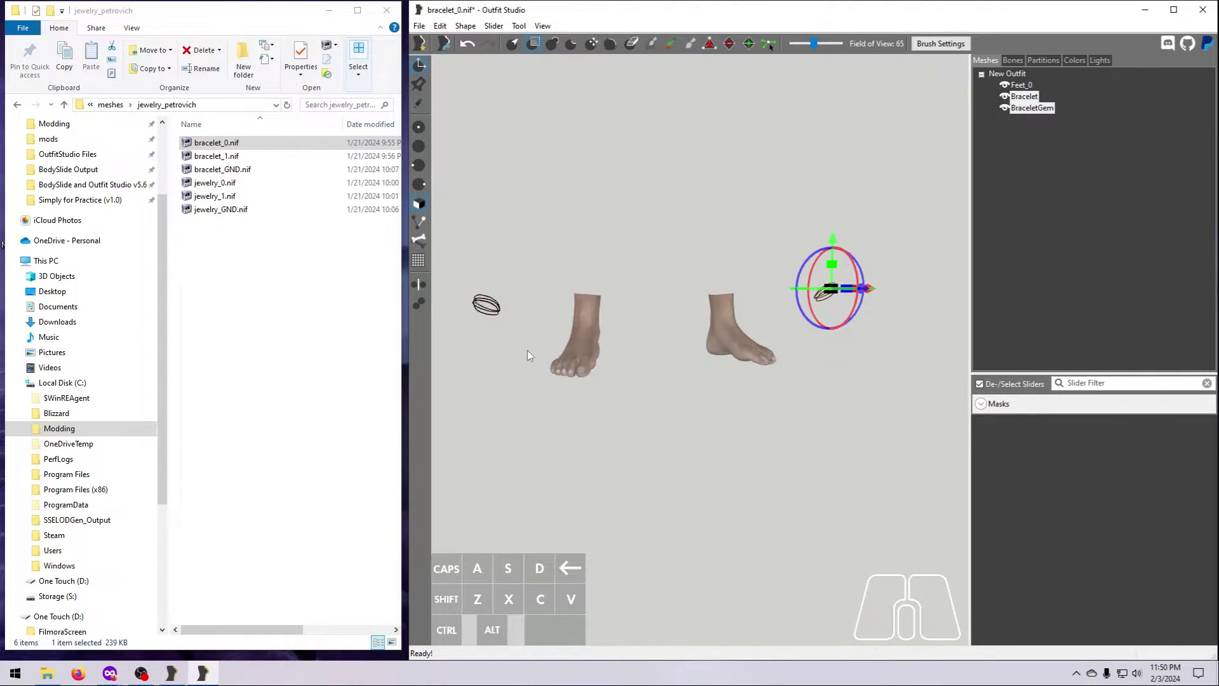
Try to move the unmasked left bracelet onto the left ankle with the transform gizmo, and undo those moves
right_click_drag(687, 429, 859, 336)
left_click_drag(892, 293, 779, 299)
left_click_drag(740, 248, 740, 259)
left_click_drag(782, 302, 821, 302)
left_click(467, 44)
right_click_drag(901, 276, 893, 338)
left_click(465, 44)
left_click(467, 45)
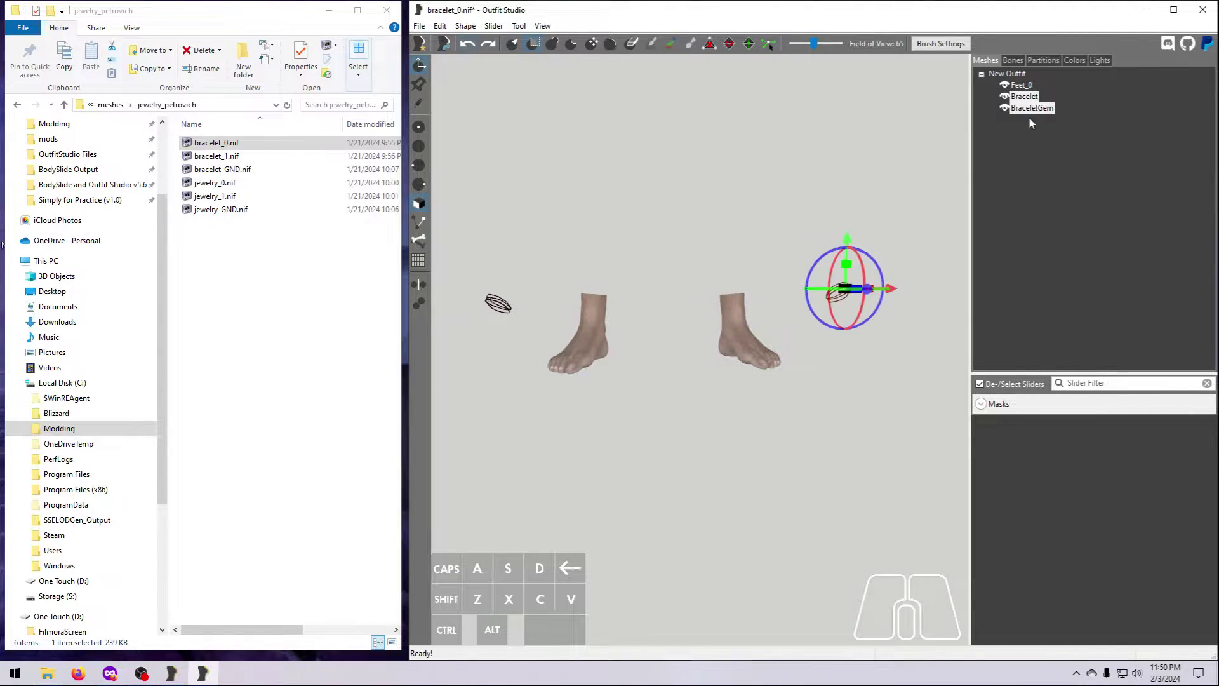
Move the unmasked bracelet onto the left ankle with Move Shape values X 15.751, Y -9.182 and Z -1.944
right_click(1021, 96)
left_click(1080, 257)
left_click_drag(854, 270, 714, 111)
left_click_drag(633, 120, 625, 150)
left_click_drag(716, 105, 713, 101)
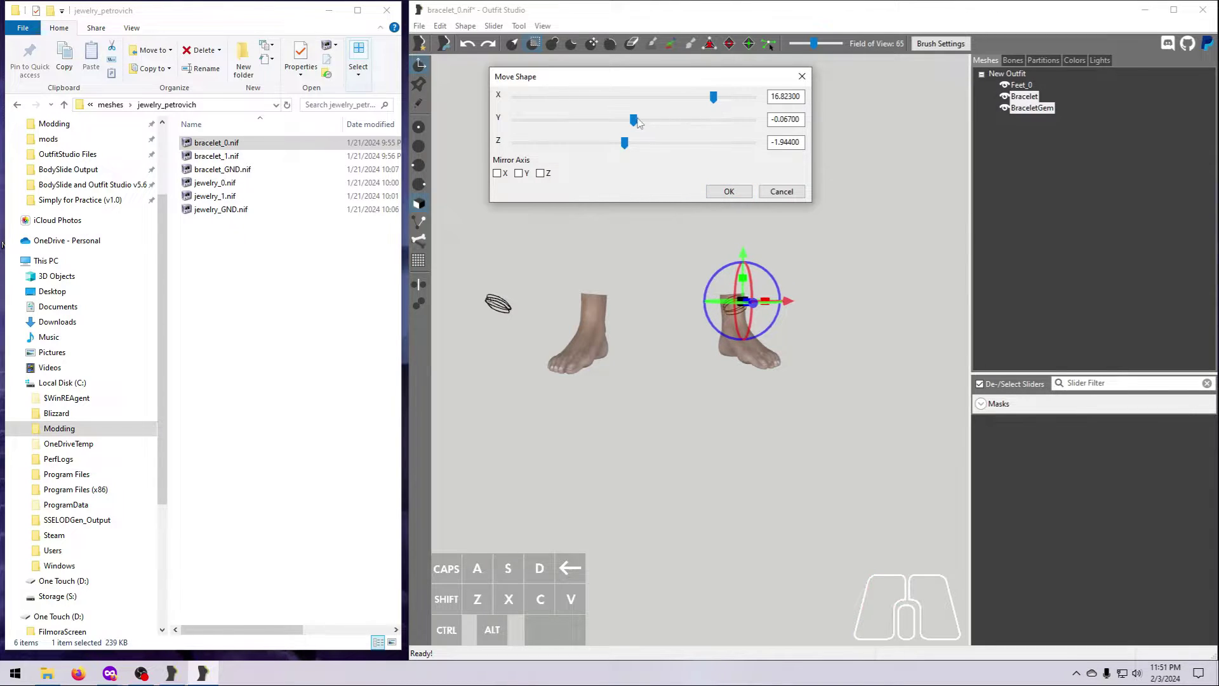
left_click_drag(634, 121, 590, 124)
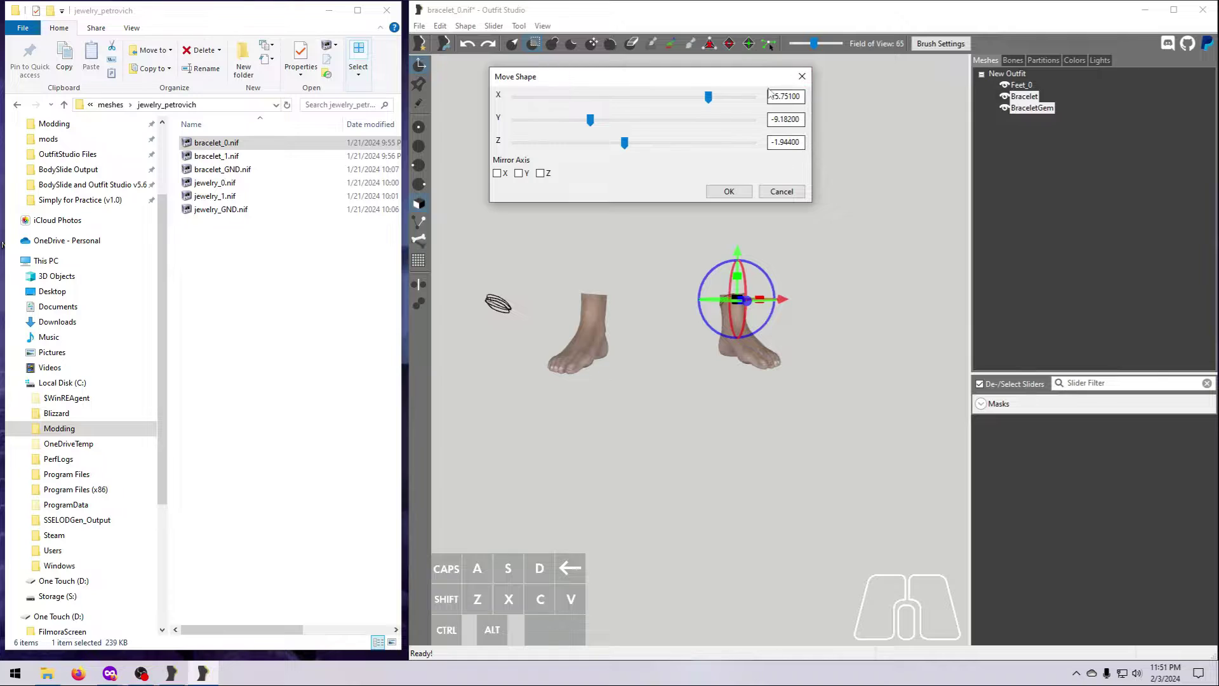
left_click(729, 192)
right_click(1022, 107)
left_click(1054, 282)
left_click_drag(629, 114, 626, 141)
left_click(772, 204)
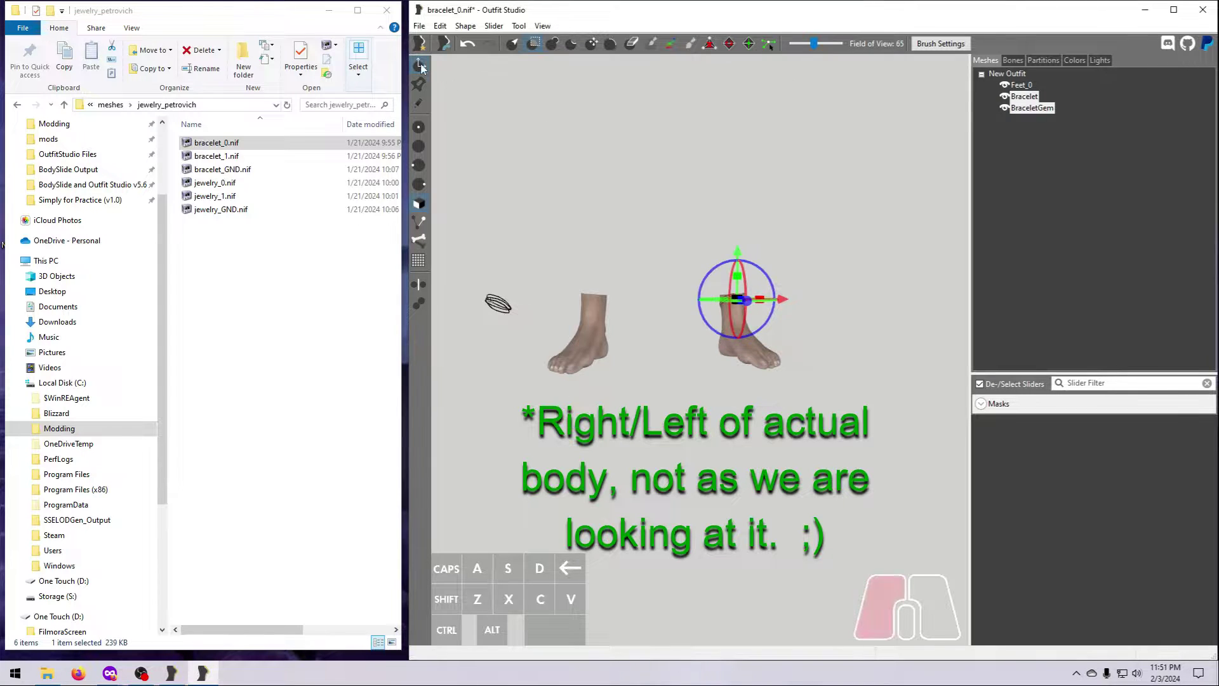
Rotate the left ankle bracelet about the center of the selected shapes by X -29.44, Y -12.06 and Z 7.24
left_click(419, 64)
scroll(705, 343, "up", 4)
right_click_drag(692, 346, 762, 375)
right_click(1016, 105)
left_click(1050, 285)
mouse_move(626, 110)
left_mouse_down()
mouse_move(614, 110)
mouse_move(627, 125)
left_mouse_up()
left_click(613, 155)
left_click(558, 170)
left_click_drag(625, 132, 609, 106)
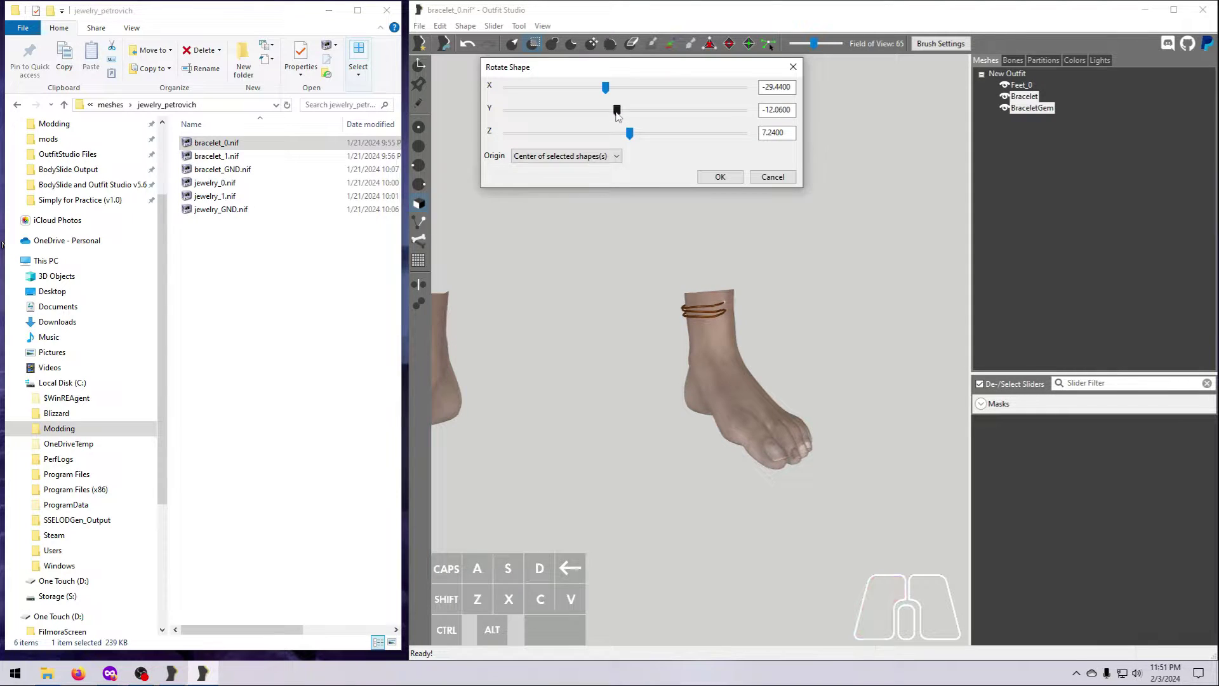
left_click(720, 177)
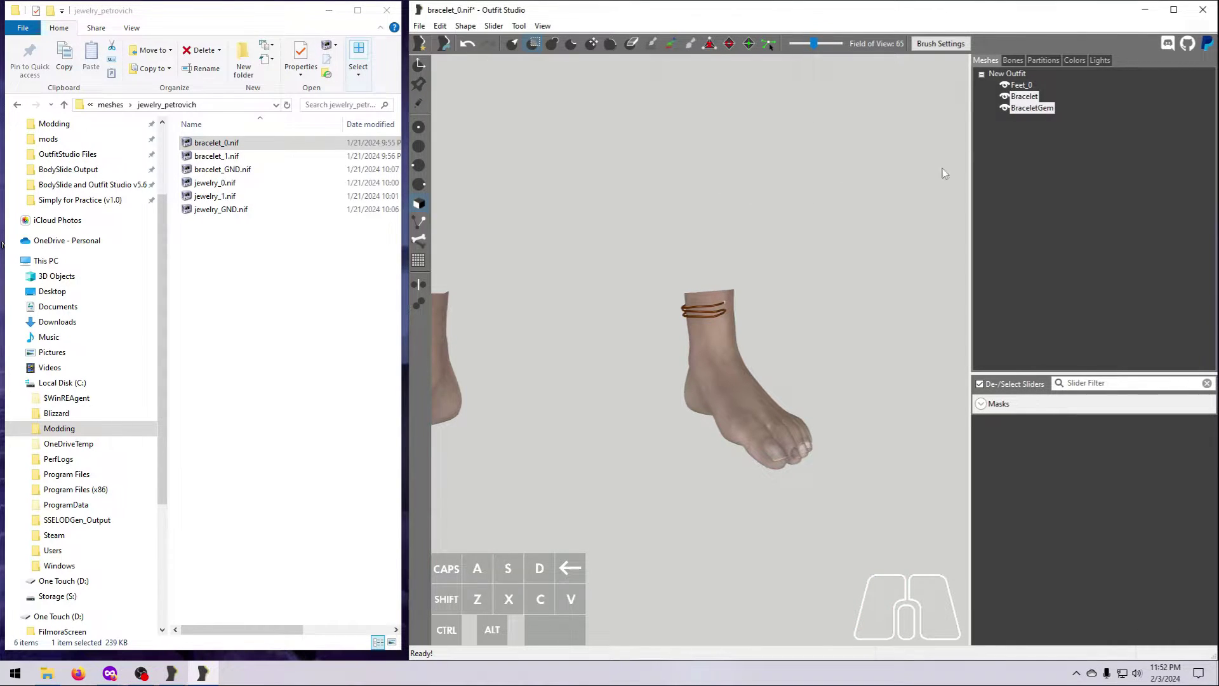
Move the ankle bracelet by X -0.737 and Y -0.737 to center it around the left ankle
right_click(1016, 95)
left_click(1066, 257)
left_click_drag(612, 118, 609, 147)
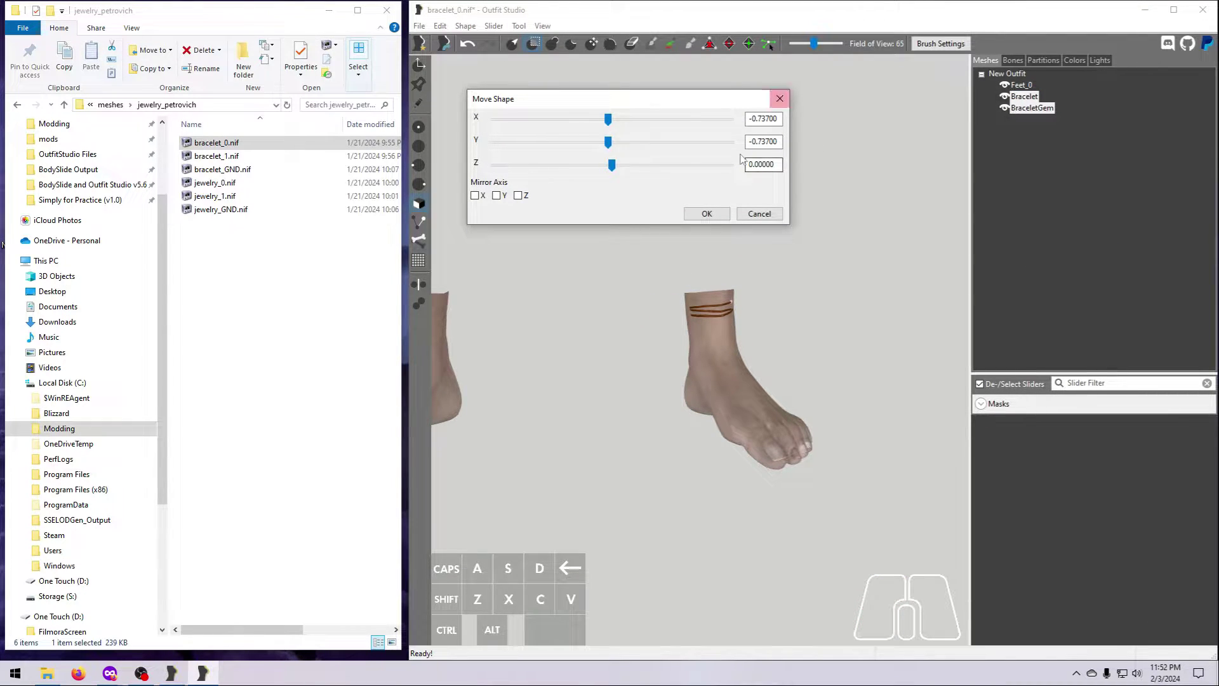
left_click(724, 215)
right_click_drag(719, 218, 705, 330)
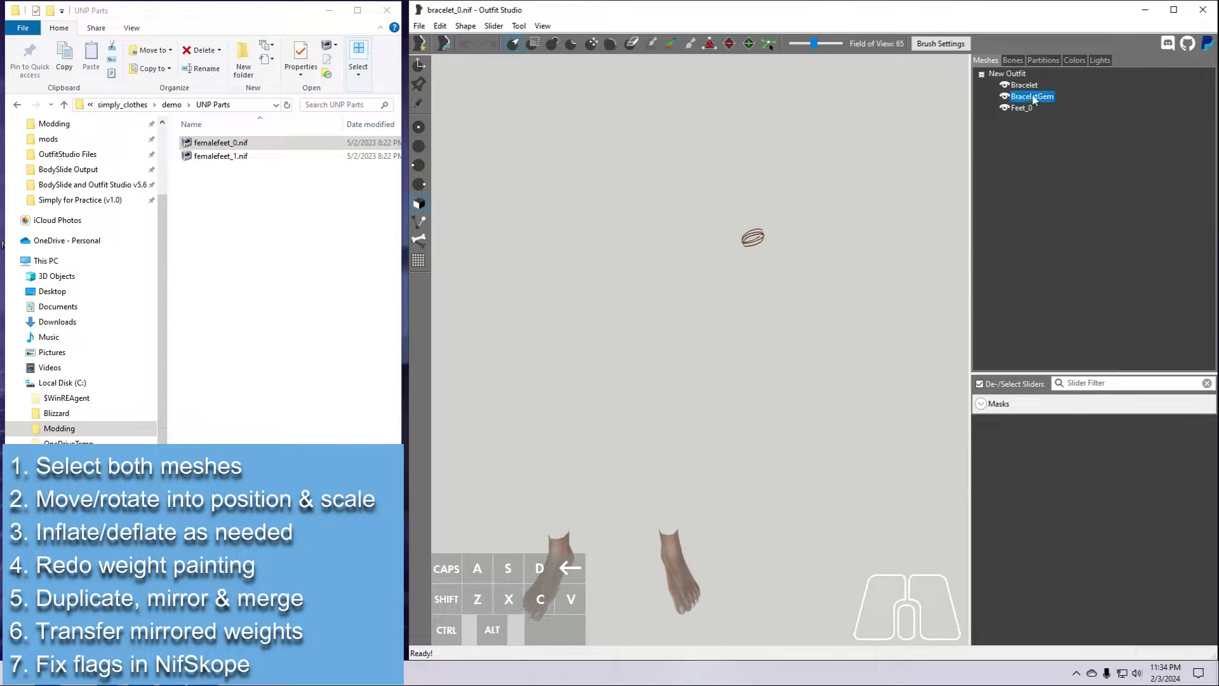
Lower the single bracelet with its gem toward the feet and shift it sideways over the left ankle using the transform gizmo
left_click(419, 65)
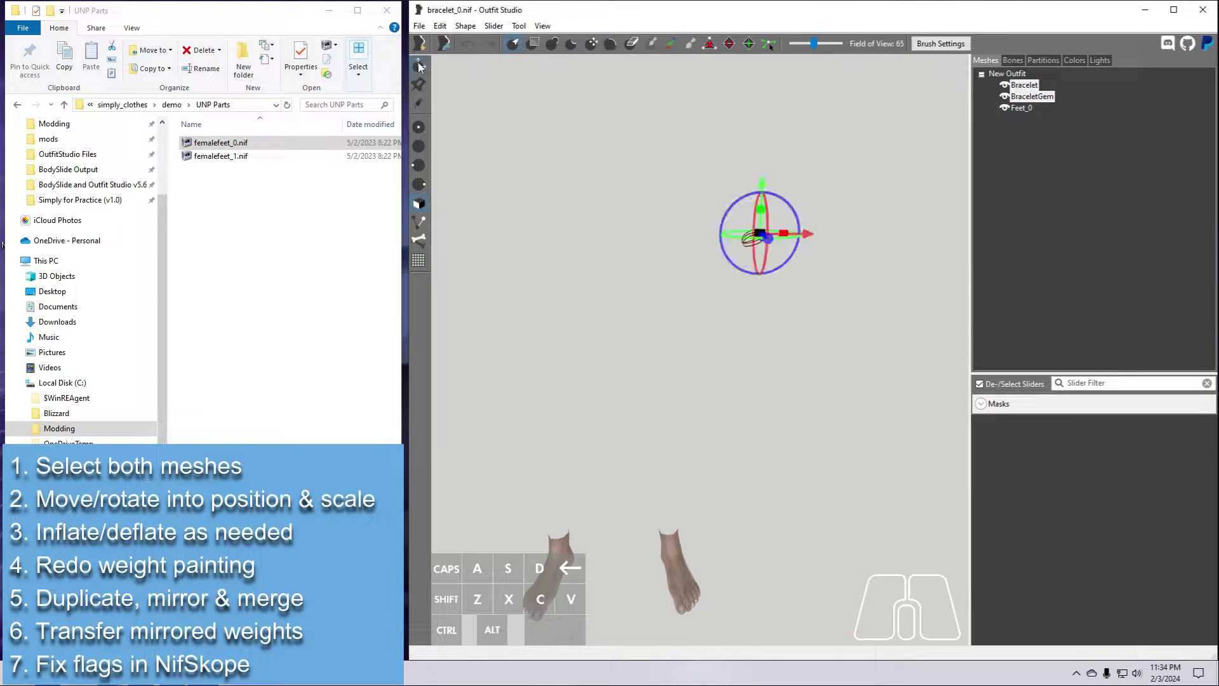
left_click_drag(762, 188, 755, 466)
middle_click_drag(625, 476, 627, 227)
scroll(624, 241, "up", 3)
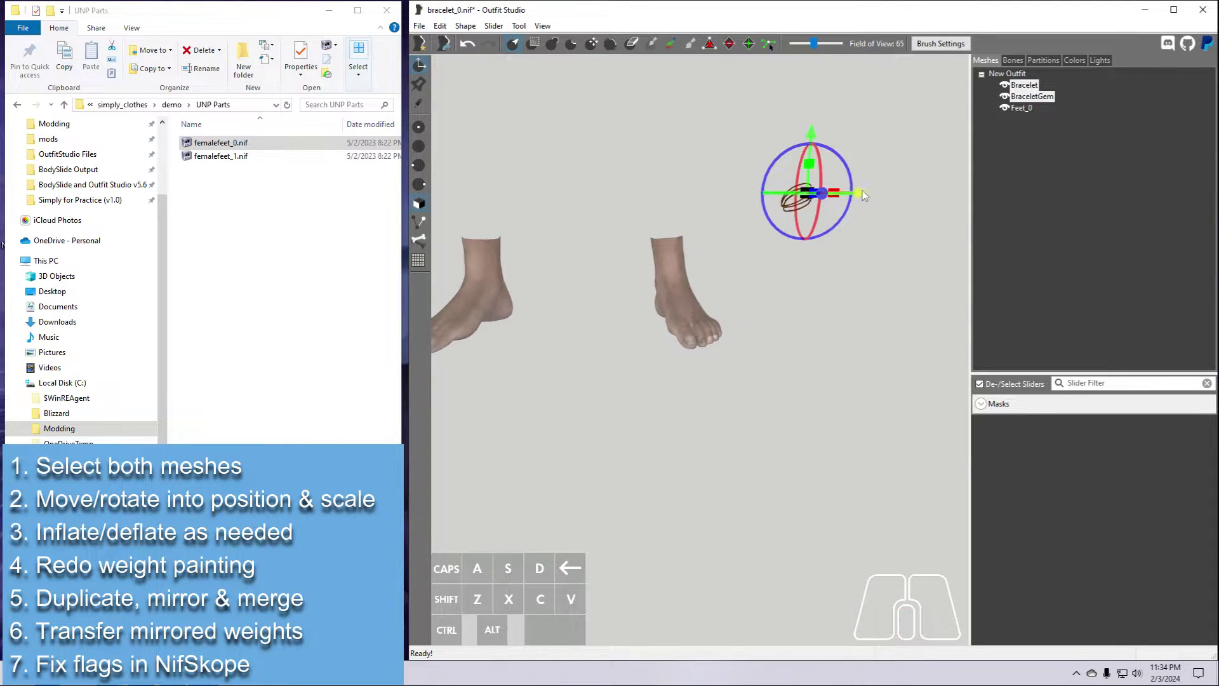
left_click_drag(861, 194, 717, 193)
Move and rotate the bracelet with its gem using the transform gizmo until it sits level around the left ankle
right_click_drag(730, 330, 640, 323)
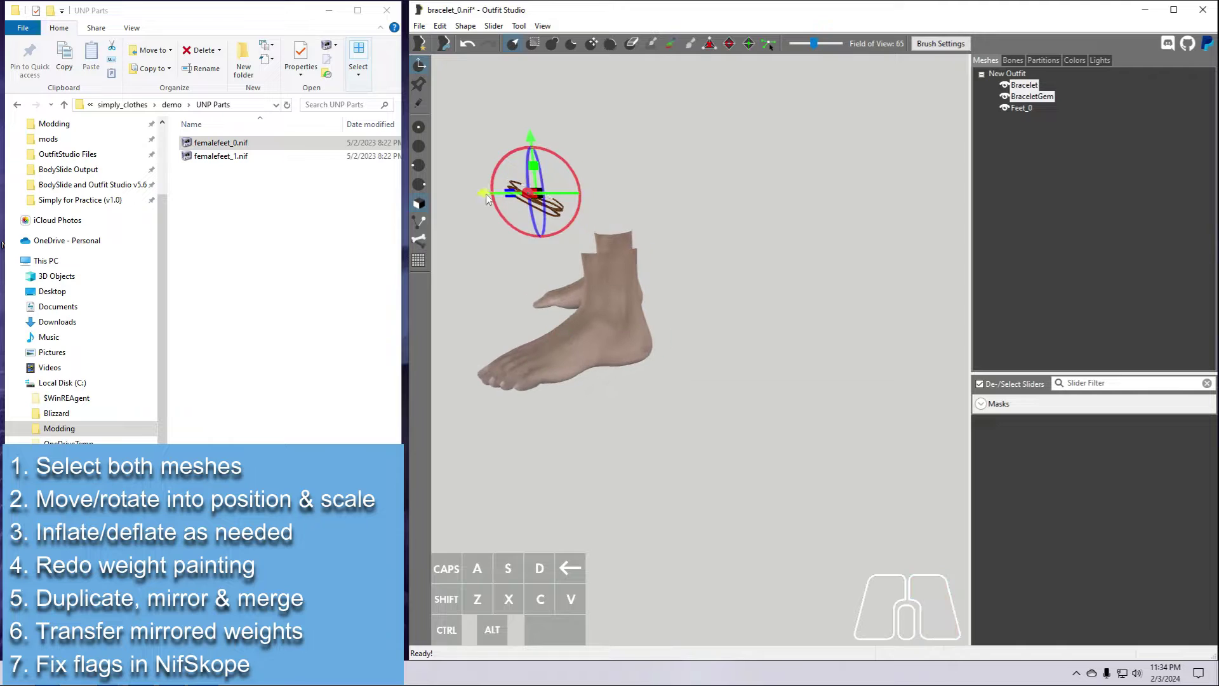
left_click_drag(486, 194, 564, 207)
left_click_drag(589, 231, 607, 236)
right_click_drag(606, 235, 705, 229)
left_click_drag(709, 221, 704, 227)
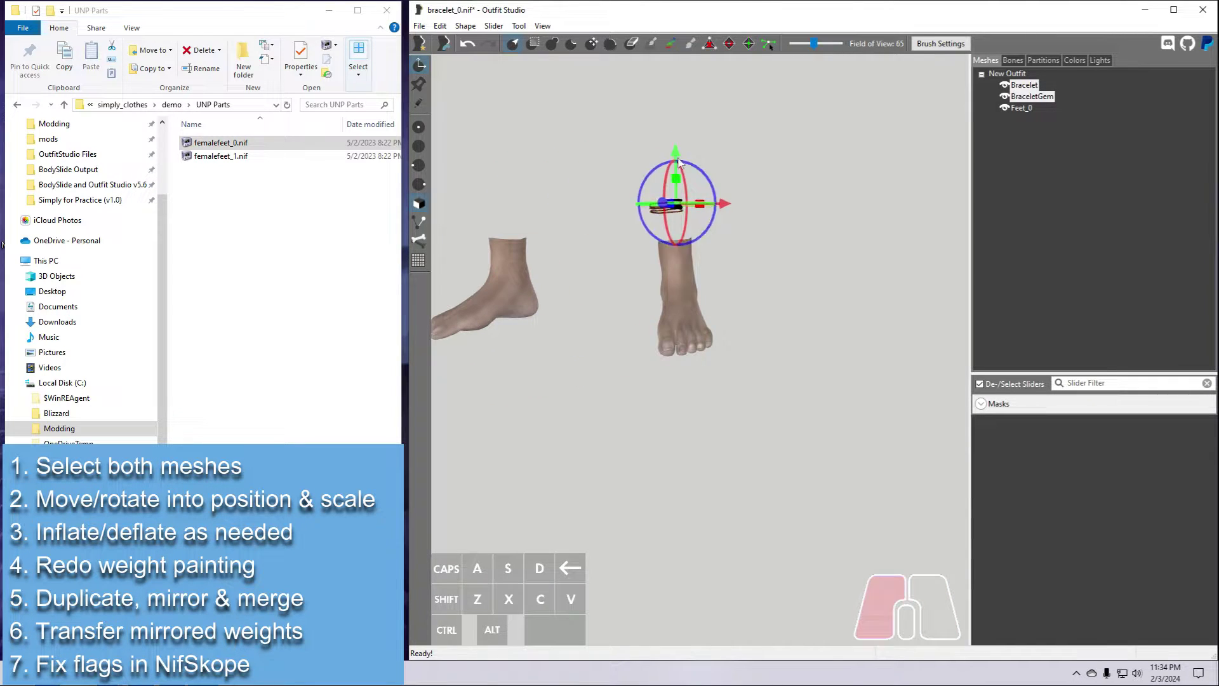
left_click_drag(680, 167, 680, 209)
right_click_drag(692, 358, 710, 362)
left_click_drag(669, 205, 670, 217)
right_click_drag(709, 364, 635, 364)
left_click_drag(577, 259, 576, 247)
Nudge the bracelet with the transform gizmo from several viewing angles to center it around the ankle
right_click_drag(587, 407, 651, 407)
scroll(661, 394, "up", 2)
left_click(801, 375)
right_click_drag(801, 375, 717, 359)
left_click_drag(547, 238, 543, 244)
right_click_drag(549, 273, 448, 312)
left_click_drag(470, 291, 466, 290)
scroll(540, 407, "up", 2)
right_click_drag(540, 438, 749, 444)
scroll(762, 381, "up", 2)
left_click_drag(788, 249, 825, 246)
right_click_drag(844, 355, 723, 358)
scroll(715, 375, "up", 2)
mouse_move(814, 248)
left_mouse_down()
mouse_move(641, 256)
mouse_move(852, 260)
left_mouse_up()
right_click_drag(857, 304, 816, 339)
Inflate the bracelet and gem vertices around the ankle with the Inflate brush so the bands sit outside the skin
left_click(551, 44)
left_click(421, 108)
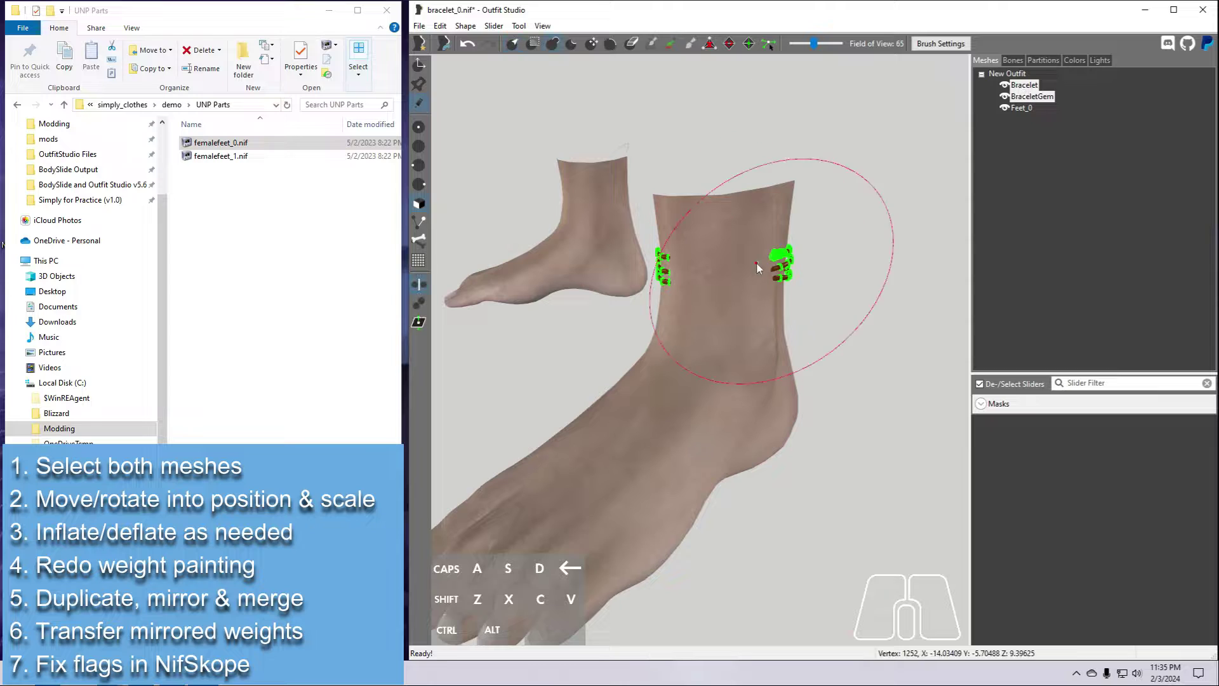
left_click(733, 269)
mouse_move(733, 267)
left_mouse_down()
mouse_move(626, 326)
mouse_move(715, 303)
left_mouse_up()
scroll(707, 281, "down", 3)
right_click_drag(734, 286, 541, 314)
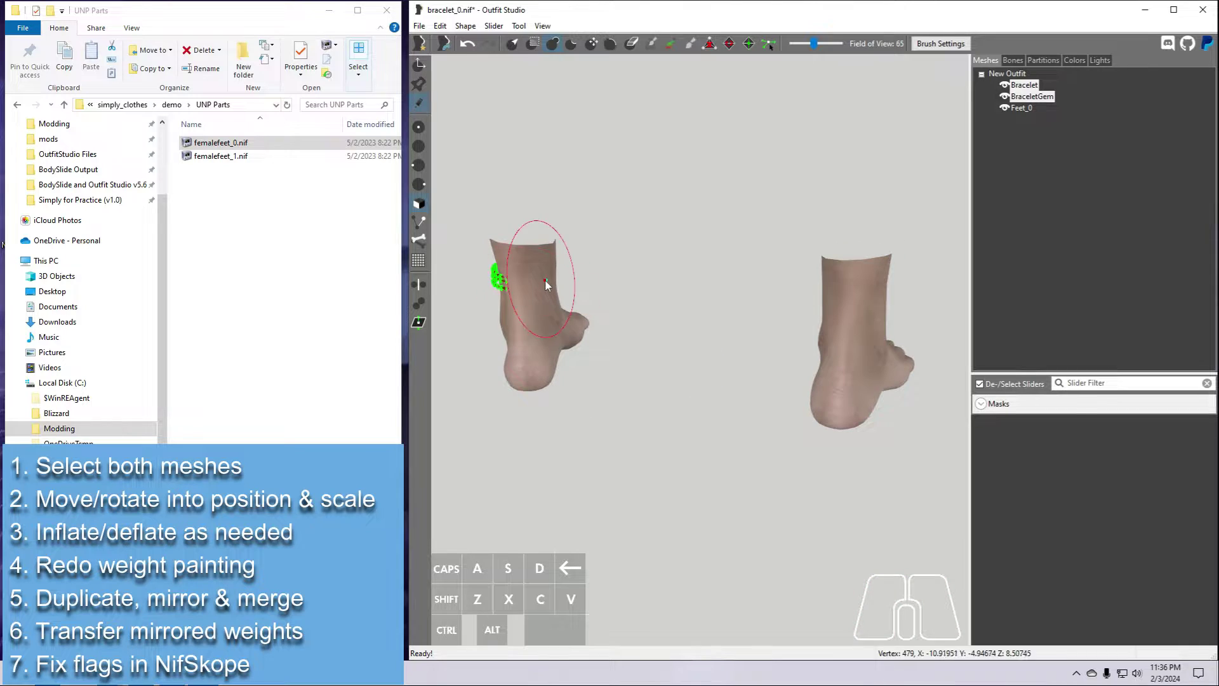
left_click(544, 283)
left_click_drag(542, 285, 518, 286)
mouse_move(575, 381)
right_mouse_down()
mouse_move(594, 390)
mouse_move(638, 345)
right_mouse_up()
middle_click_drag(639, 345, 679, 389)
left_click_drag(628, 238, 600, 238)
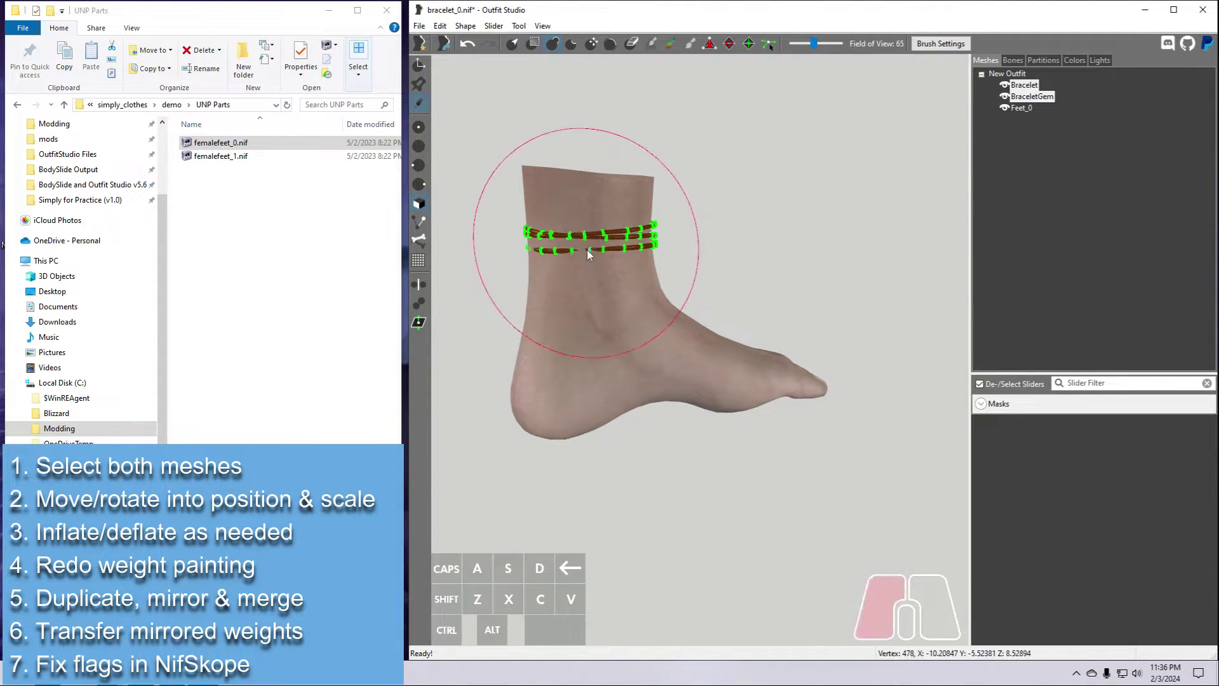
Pull the bracelet bands closer to the skin on the gem side of the ankle with the Deflate brush
mouse_move(643, 375)
right_mouse_down()
mouse_move(692, 382)
mouse_move(648, 384)
right_mouse_up()
middle_click_drag(648, 384, 736, 406)
scroll(700, 438, "down", 3)
mouse_move(737, 444)
right_mouse_down()
mouse_move(686, 451)
mouse_move(743, 444)
right_mouse_up()
scroll(660, 355, "up", 5)
right_click_drag(660, 374, 609, 374)
middle_click_drag(483, 352, 577, 374)
mouse_move(547, 346)
left_mouse_down()
mouse_move(517, 350)
mouse_move(553, 348)
left_mouse_up()
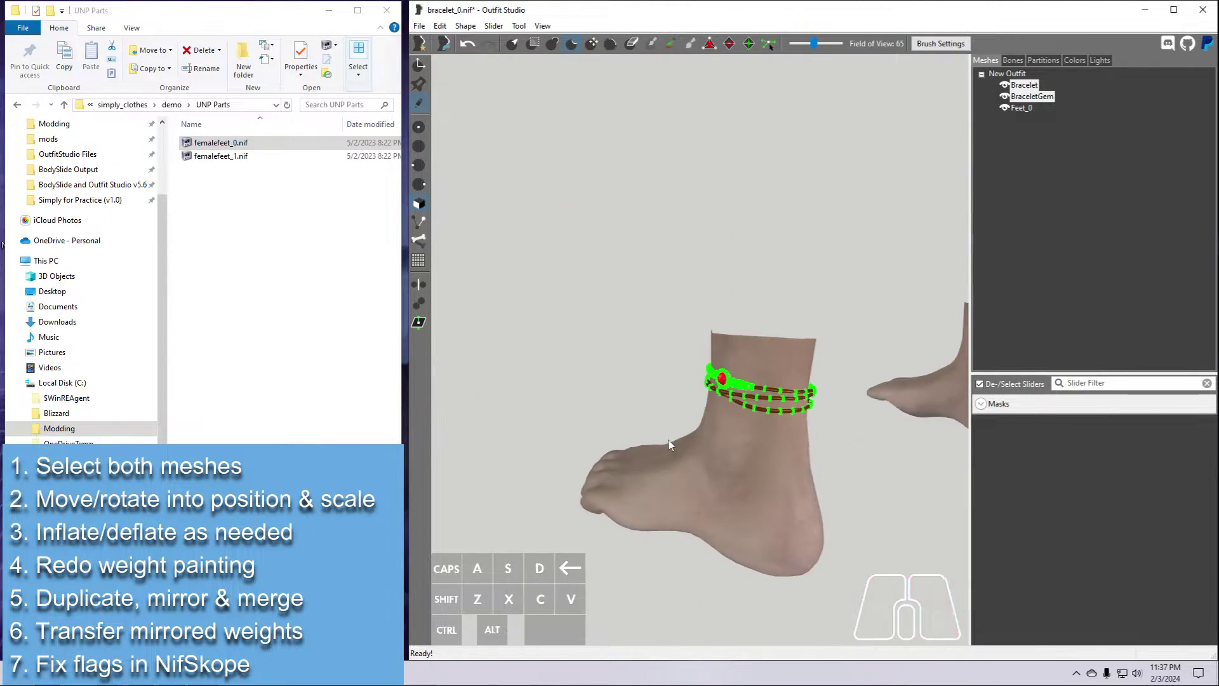
right_click_drag(668, 444, 604, 375)
scroll(703, 473, "down", 3)
right_click_drag(603, 457, 685, 470)
Hide the bracelet's vertex display and check its fit around the ankle from several sides
key("q")
middle_click_drag(432, 193, 455, 191)
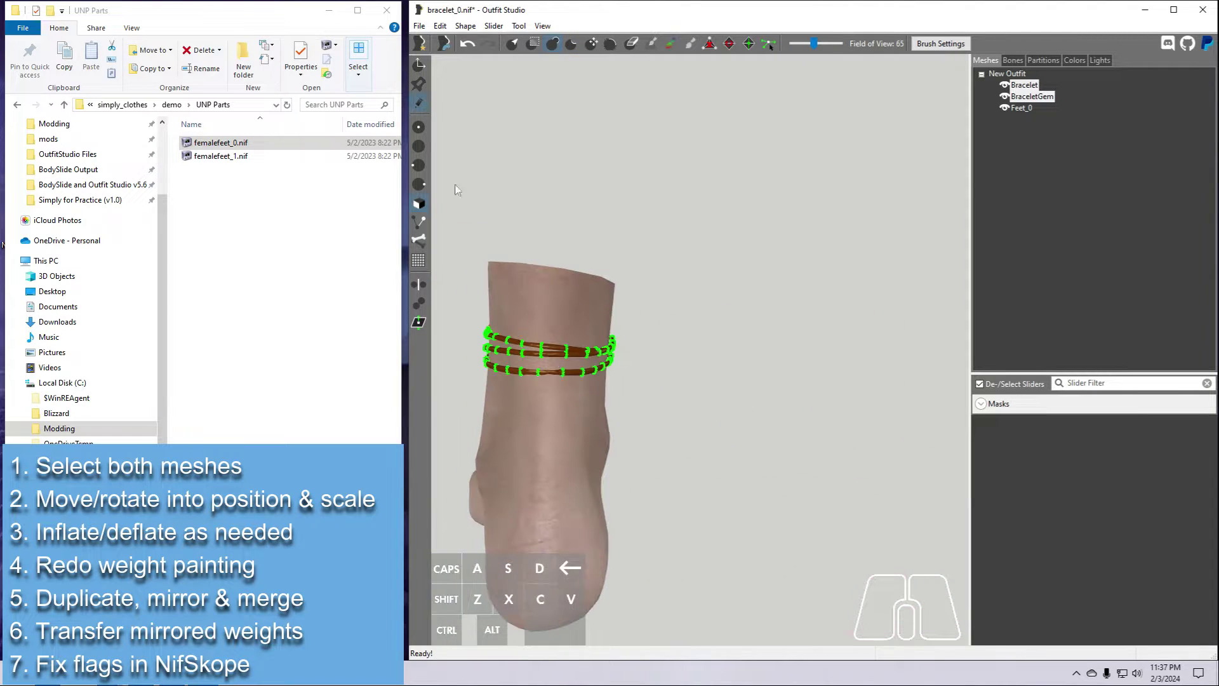
key("s")
scroll(566, 373, "down", 3)
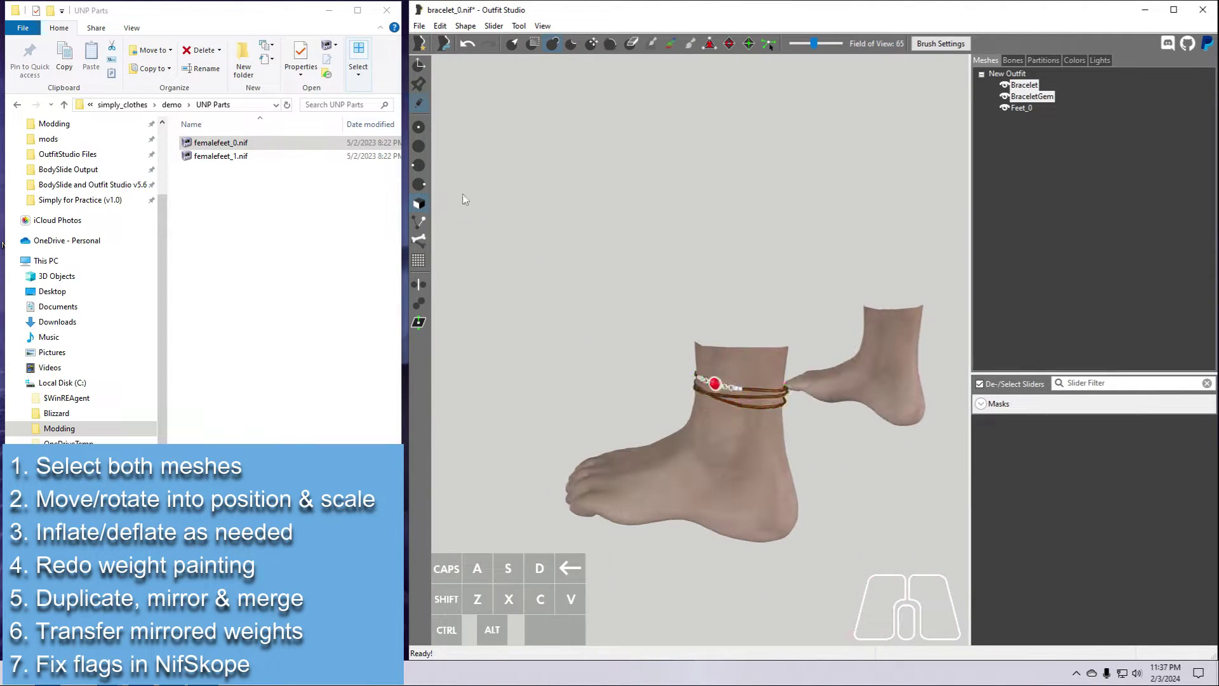
scroll(660, 419, "down", 3)
right_click_drag(660, 426, 699, 433)
Set the Feet_0 mesh as the project's reference shape
left_click(1020, 109)
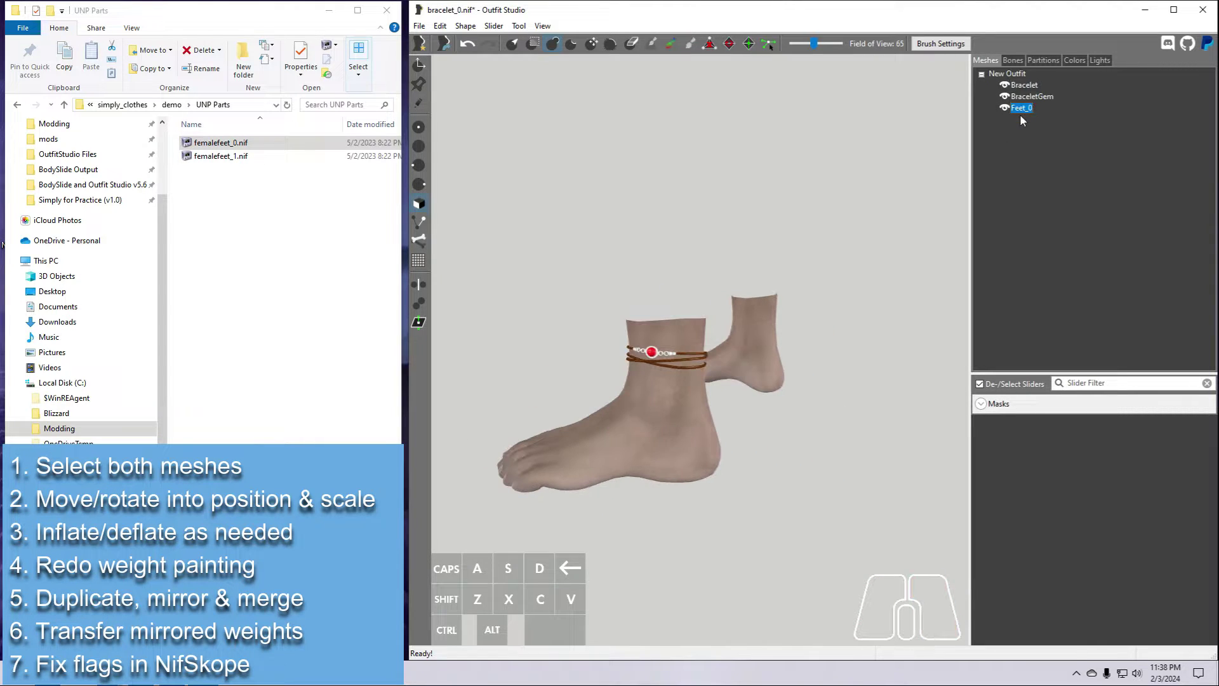
right_click(1020, 109)
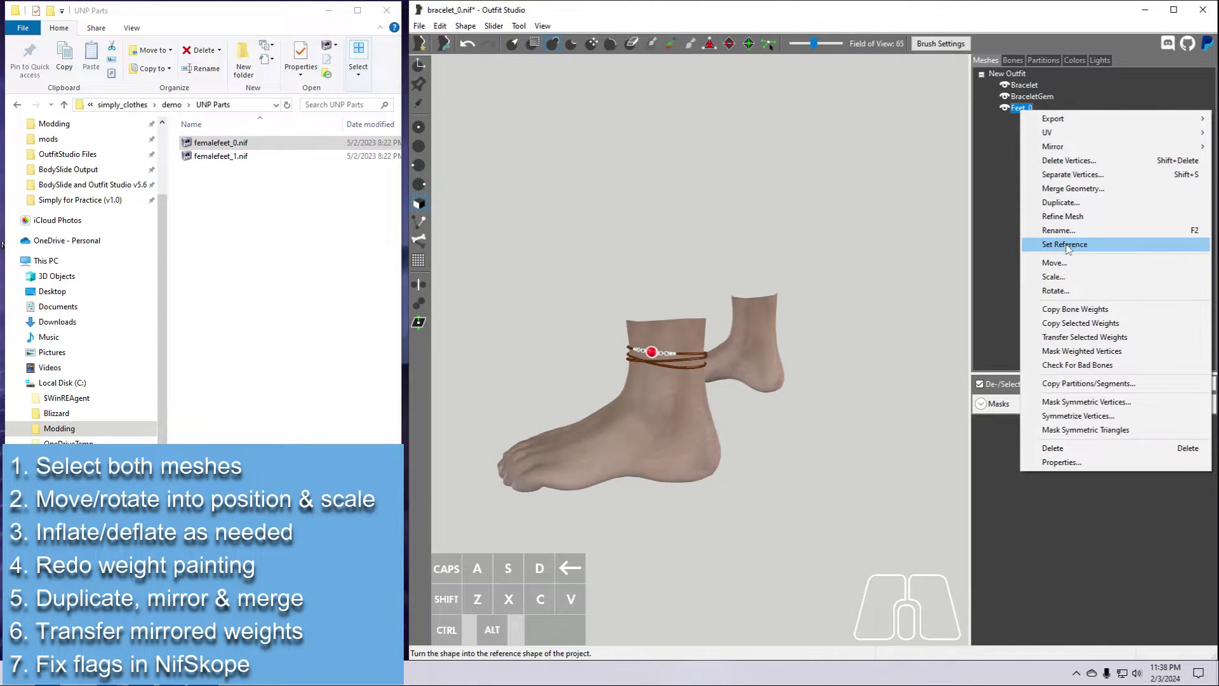
left_click(1066, 248)
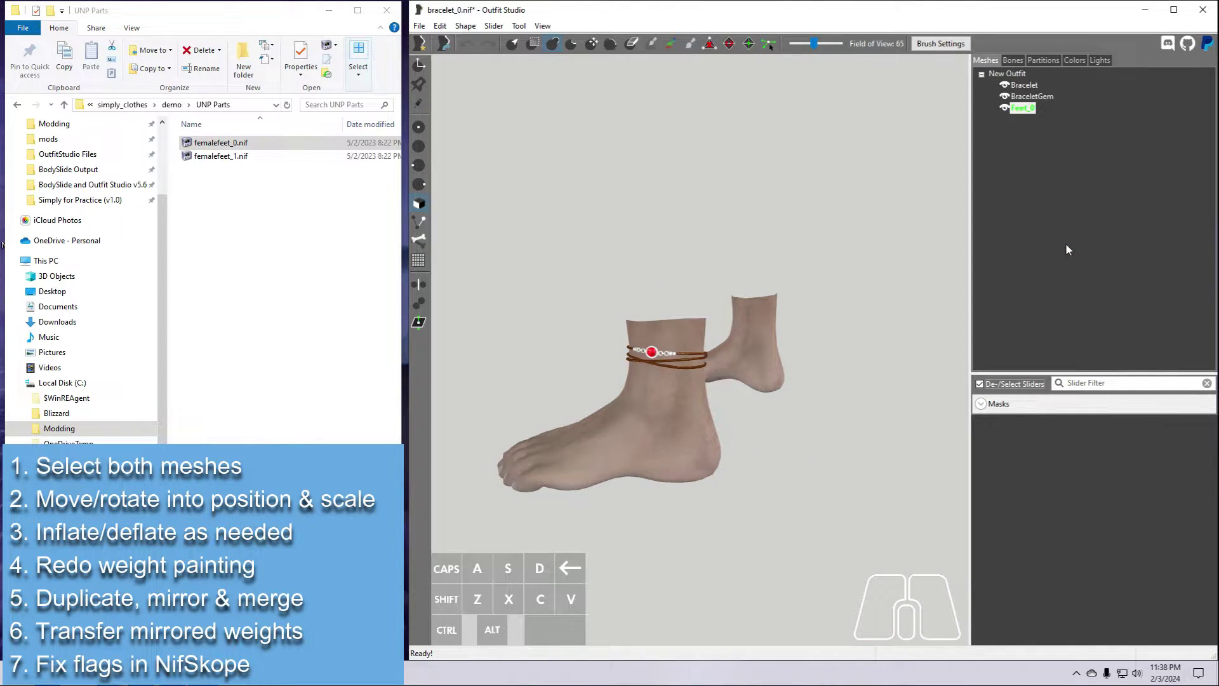
Rename the Bracelet mesh to Anklet_0 and the BraceletGem mesh to AnkletGem_0
left_click(1027, 96)
right_click(1019, 85)
left_click(1067, 204)
type("Anklet_0")
key("Return")
right_click(1025, 96)
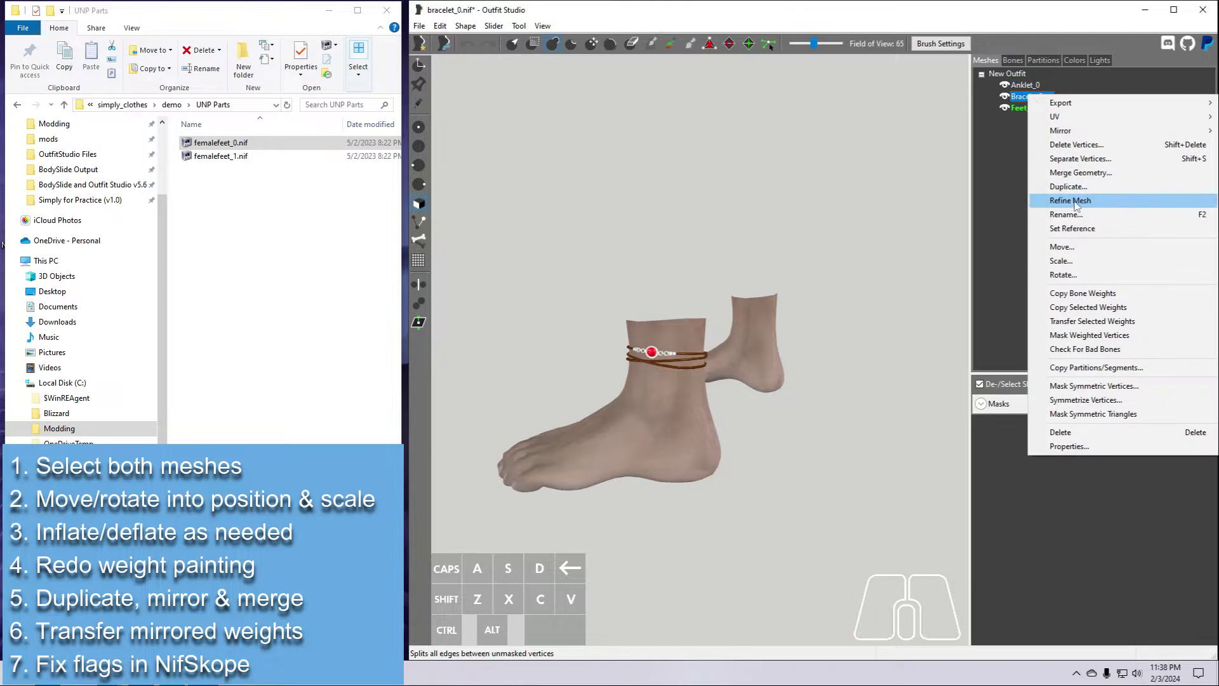
left_click(1079, 214)
type("AnkletGem_0")
key("Return")
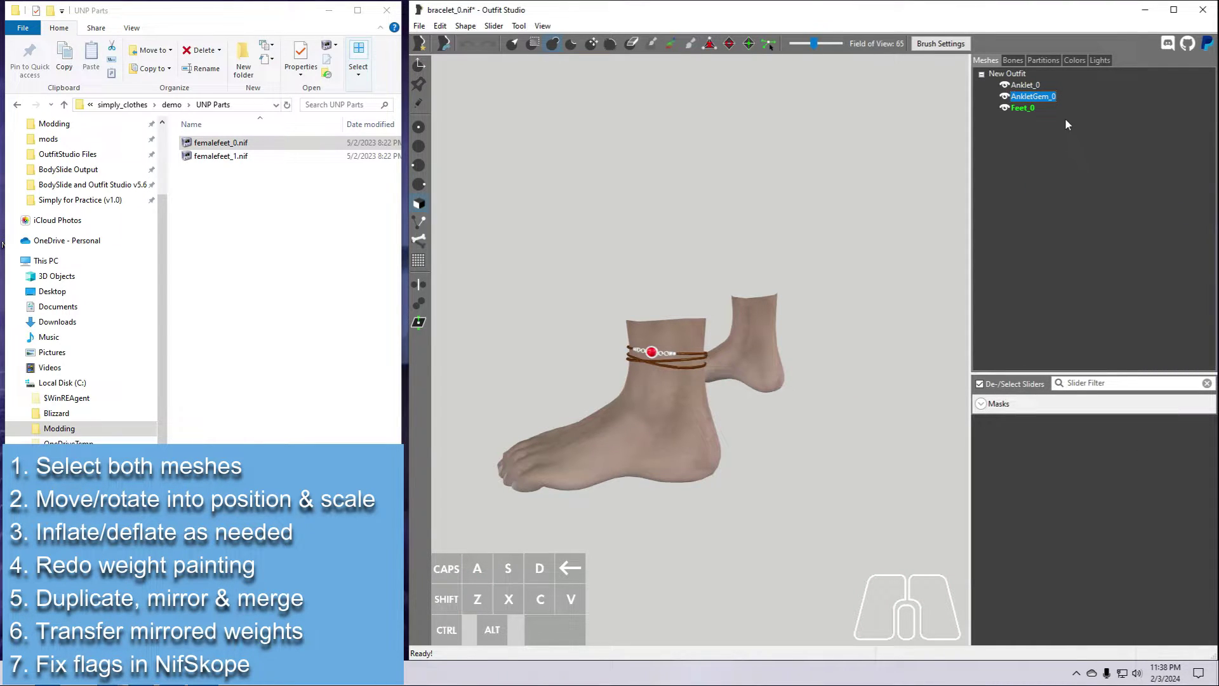
Copy the reference bone weights to Anklet_0 and AnkletGem_0 with search radius 5 and 4 max vertex targets
left_click(1024, 85, "ctrl")
right_click(1024, 91)
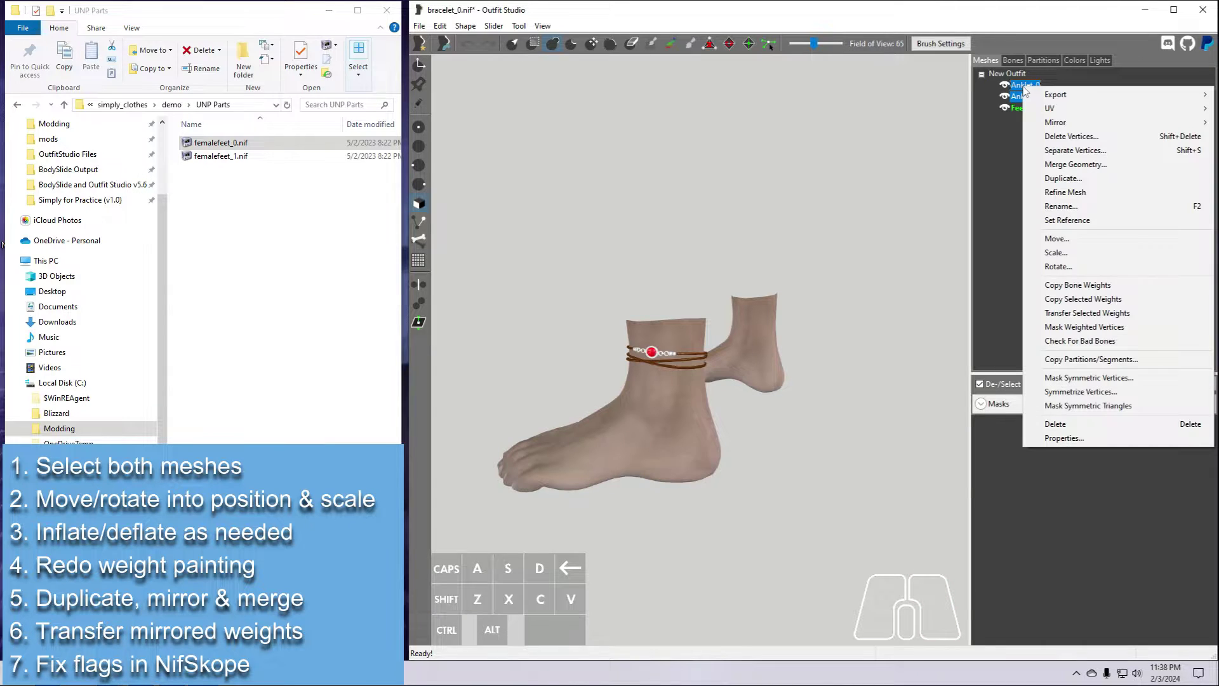
left_click(1077, 285)
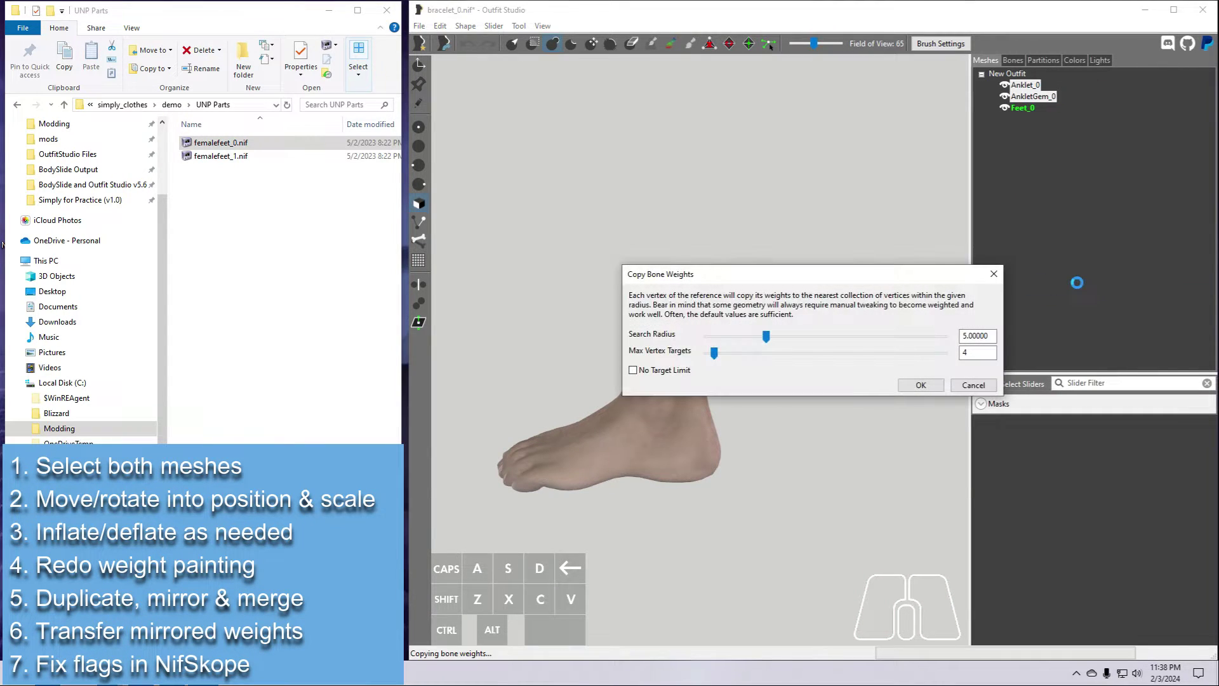
left_click(918, 386)
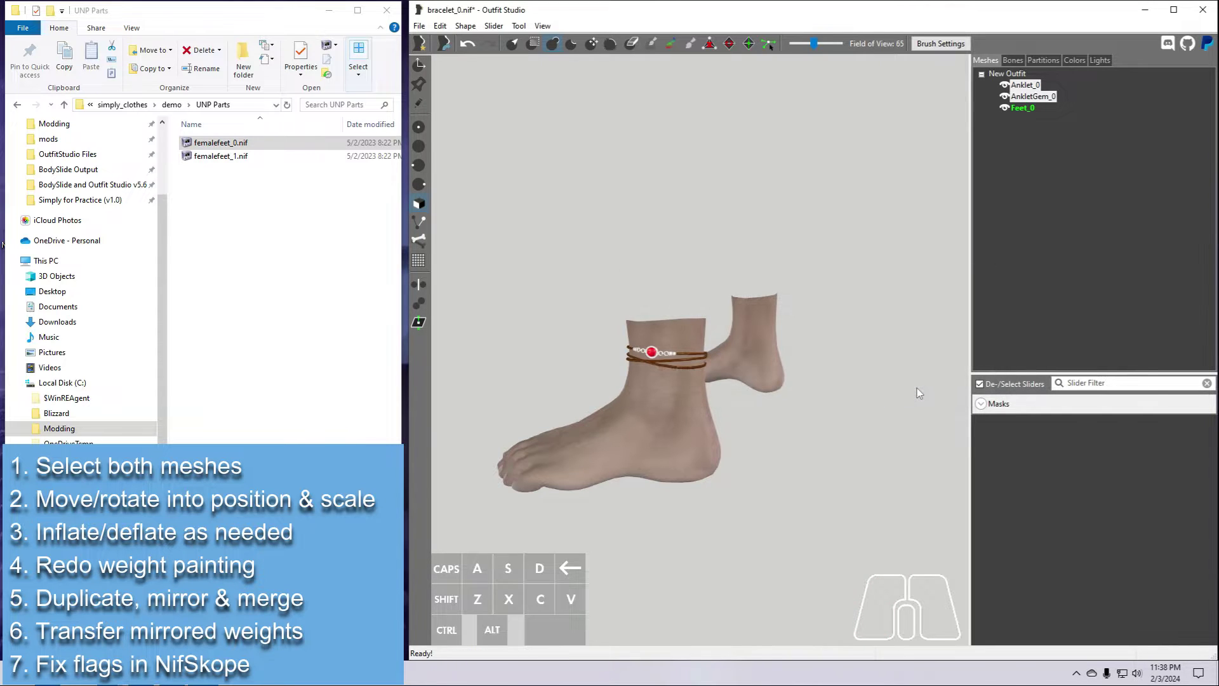
Preview the weighted anklet in the Walking pose and in a second saved pose
left_click(1014, 60)
left_click(981, 456)
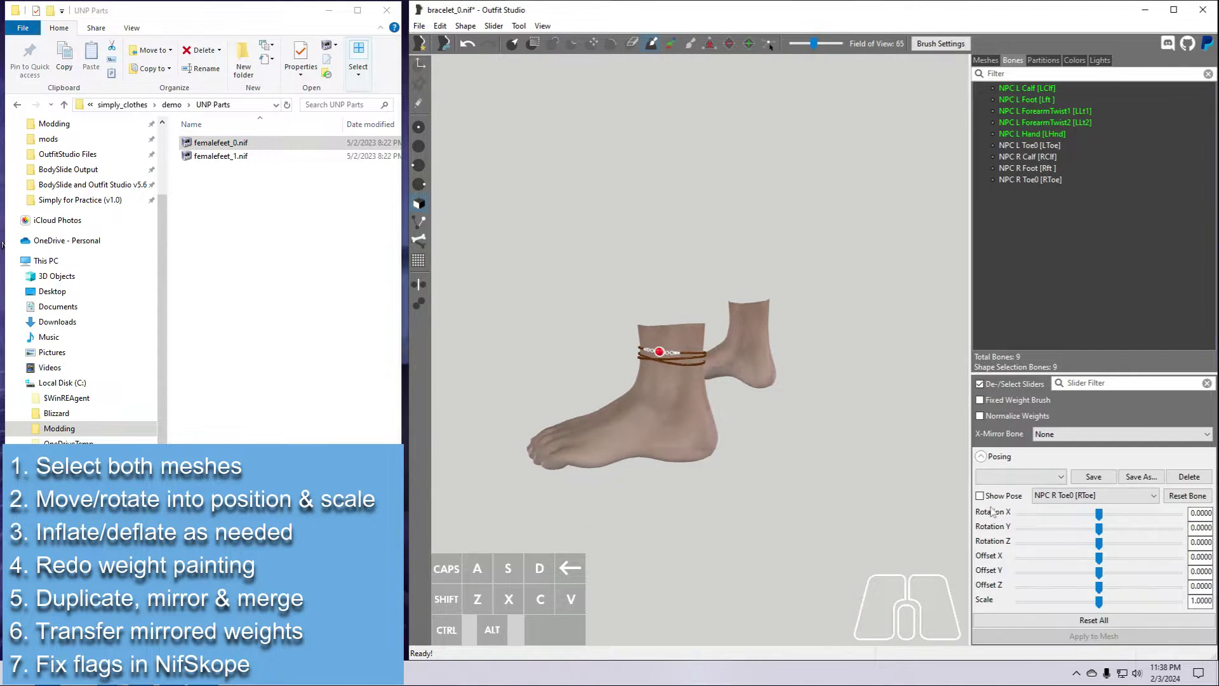
left_click(1061, 476)
left_click(1003, 460)
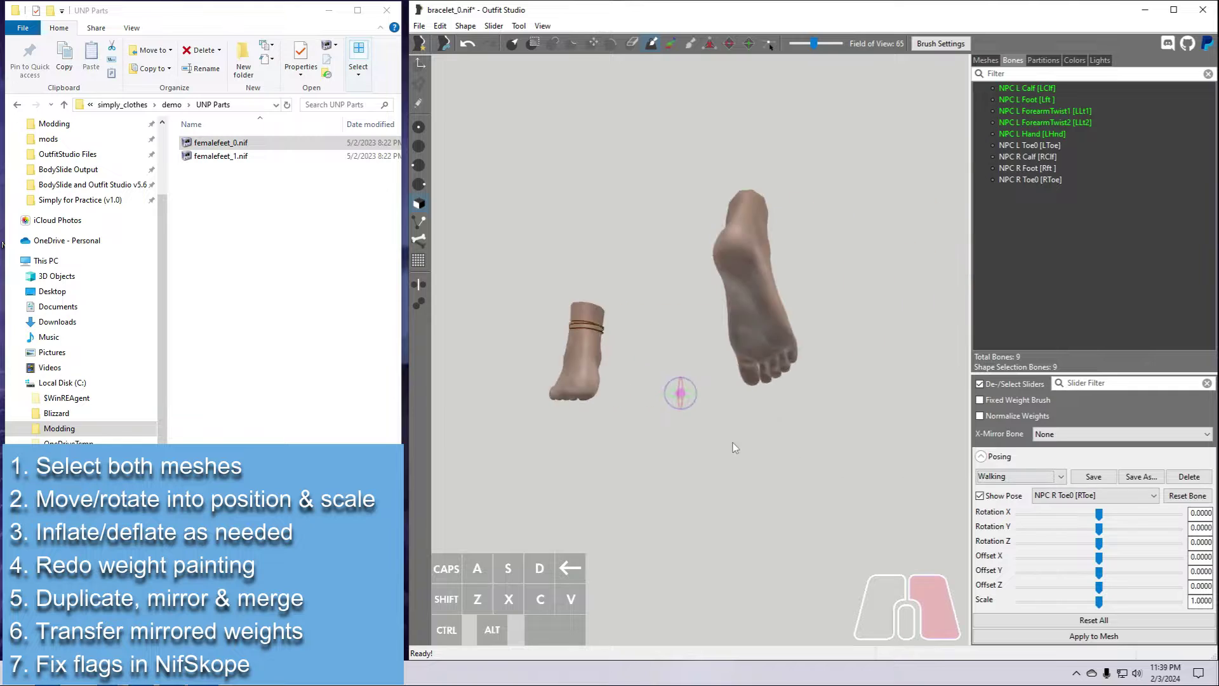
right_click_drag(731, 449, 805, 447)
left_click(1060, 477)
left_click(1009, 436)
mouse_move(845, 400)
right_mouse_down()
mouse_move(679, 392)
mouse_move(848, 402)
right_mouse_up()
scroll(879, 400, "up", 5)
middle_click_drag(879, 396, 787, 463)
Preview the StrafeRight pose and examine closely how the anklet and gem deform around the ankle
left_click(512, 43)
left_click(1047, 476)
left_click(1010, 448)
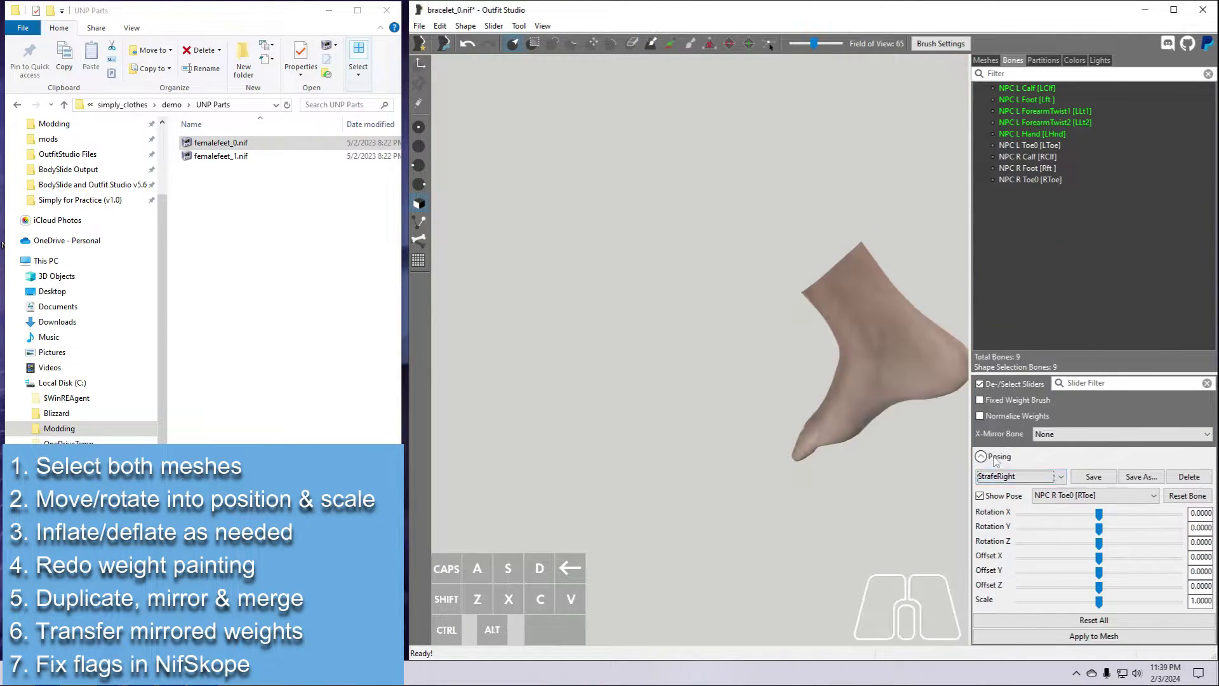
scroll(750, 330, "down", 5)
right_click_drag(750, 330, 792, 310)
scroll(819, 317, "up", 5)
middle_click_drag(848, 320, 729, 380)
scroll(729, 379, "up", 3)
middle_click_drag(788, 324, 770, 356)
scroll(748, 370, "up", 2)
scroll(748, 370, "down", 2)
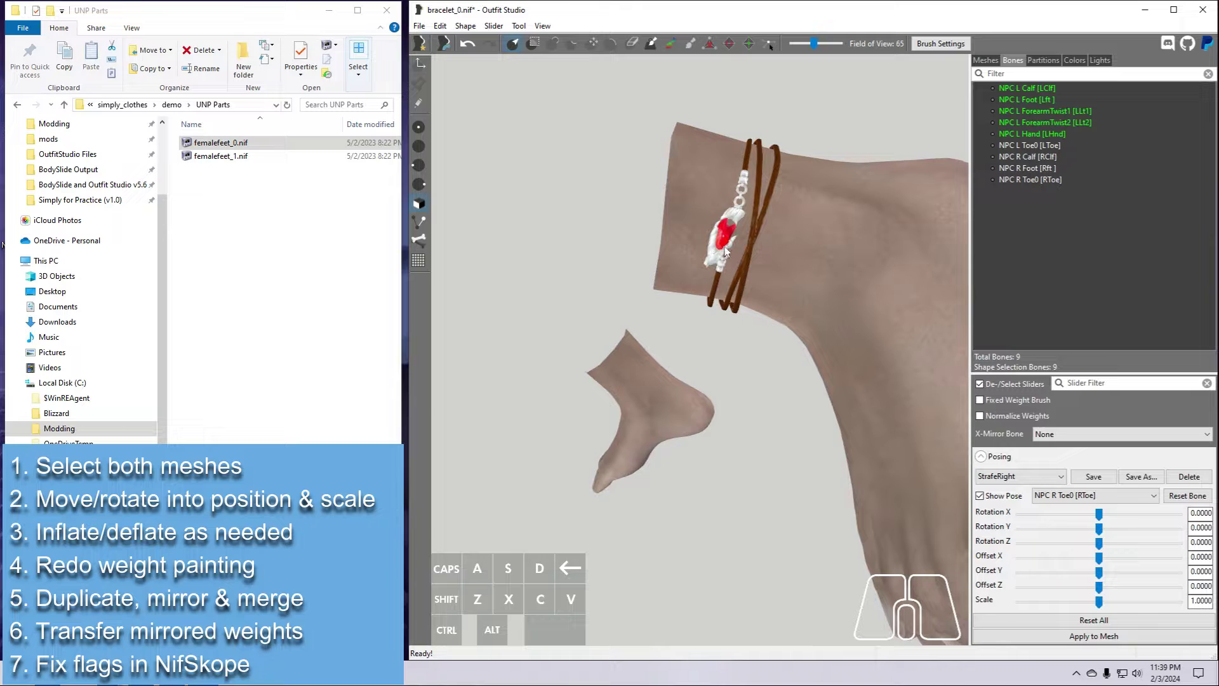
Delete the NPC L ForearmTwist1, NPC L ForearmTwist2 and NPC L Hand bones from the selected anklet shapes
left_click(1052, 135)
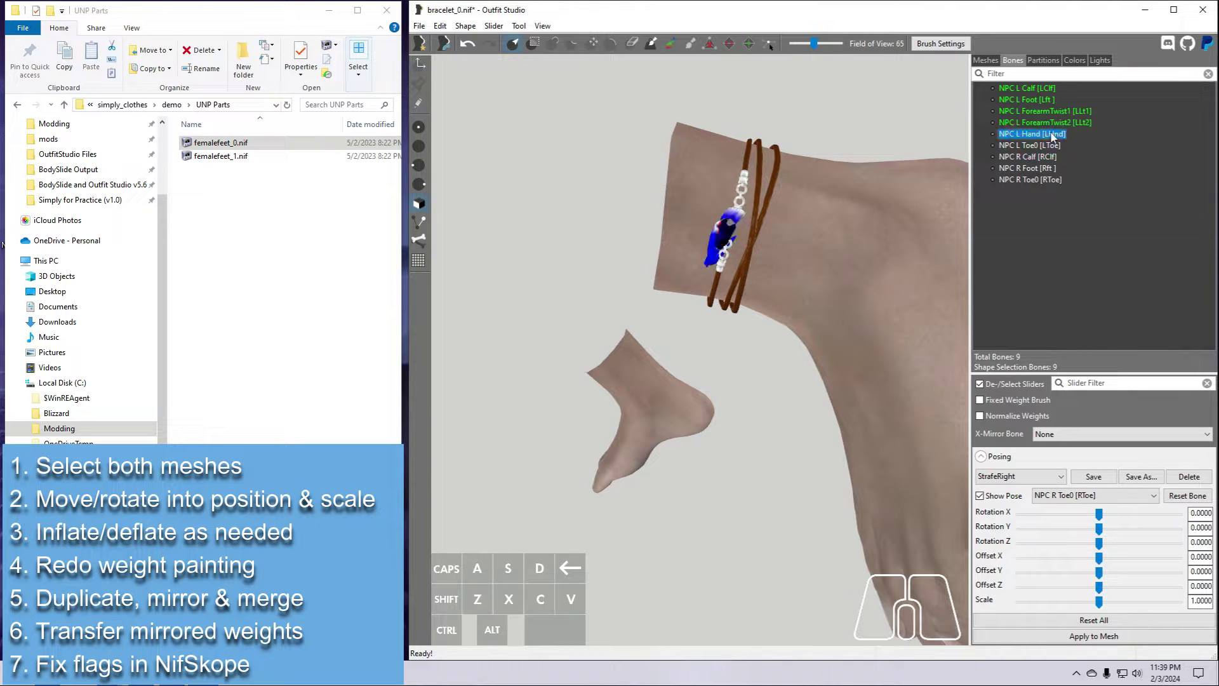
left_click(1041, 122)
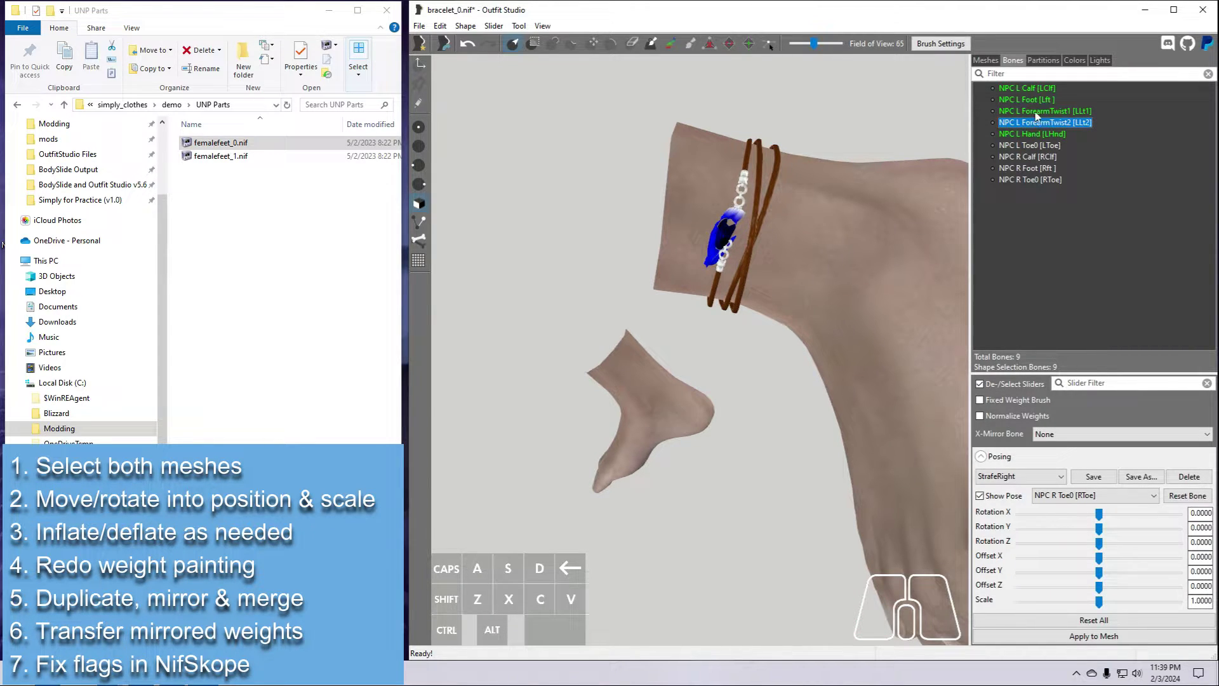
left_click(1038, 112)
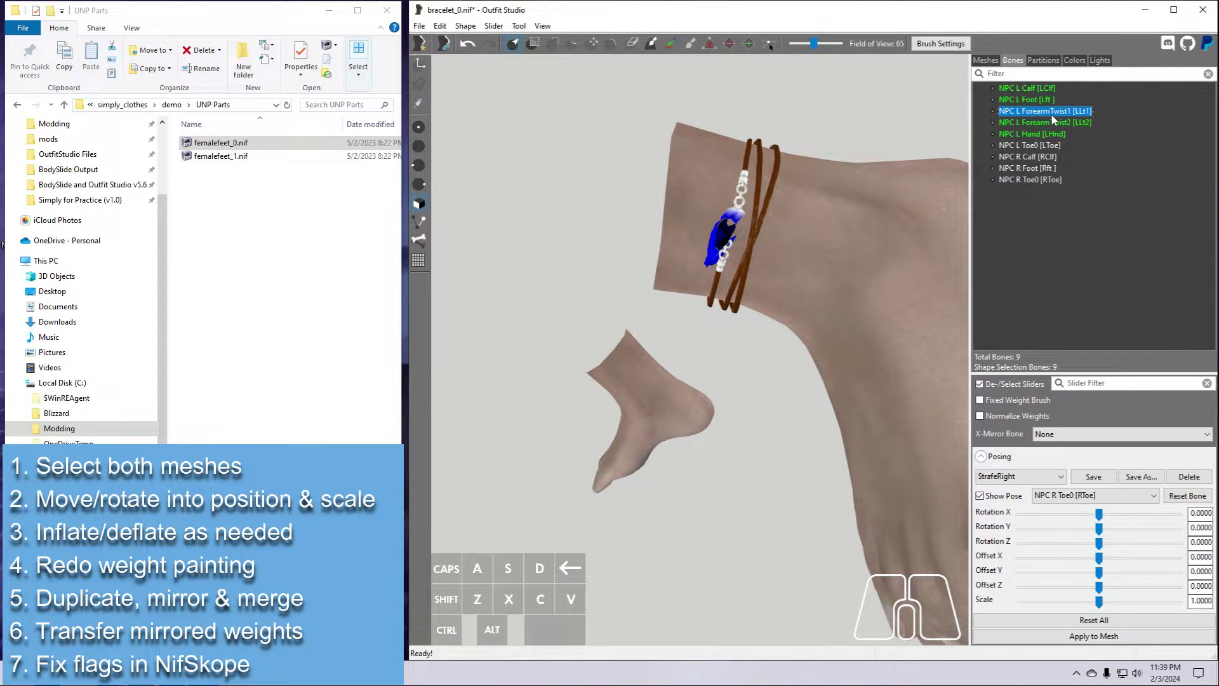
left_click(1052, 124, "ctrl")
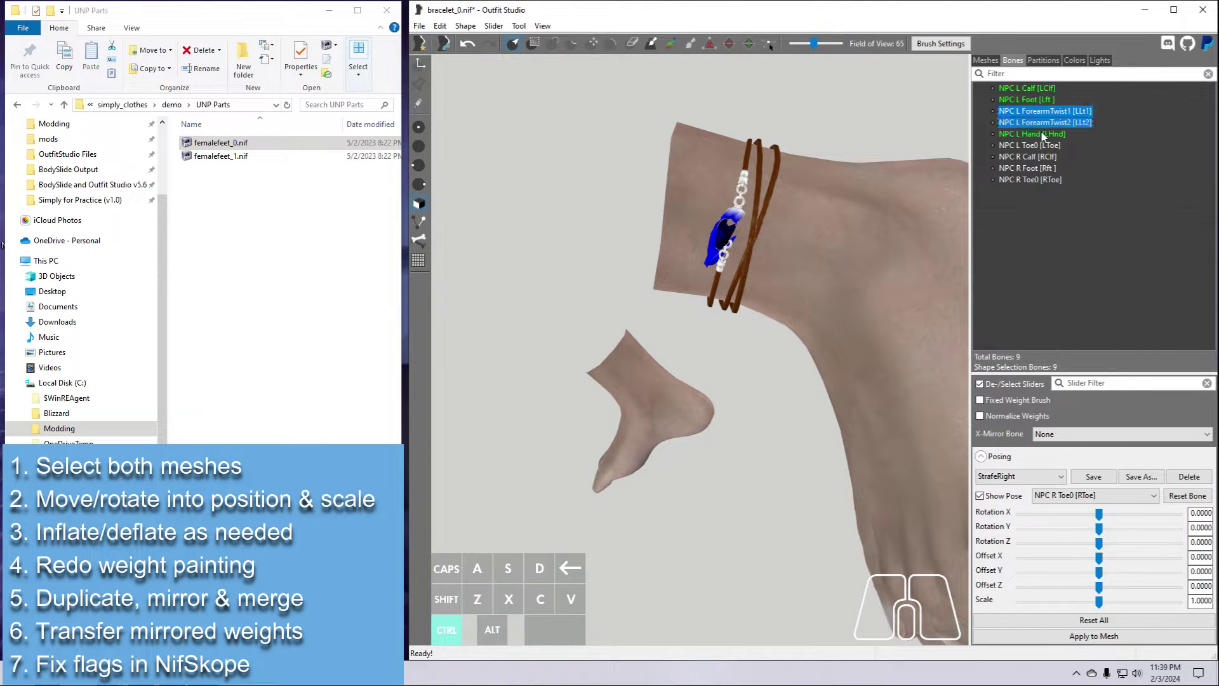
left_click(1043, 134, "ctrl")
right_click(1044, 134)
mouse_move(1075, 155)
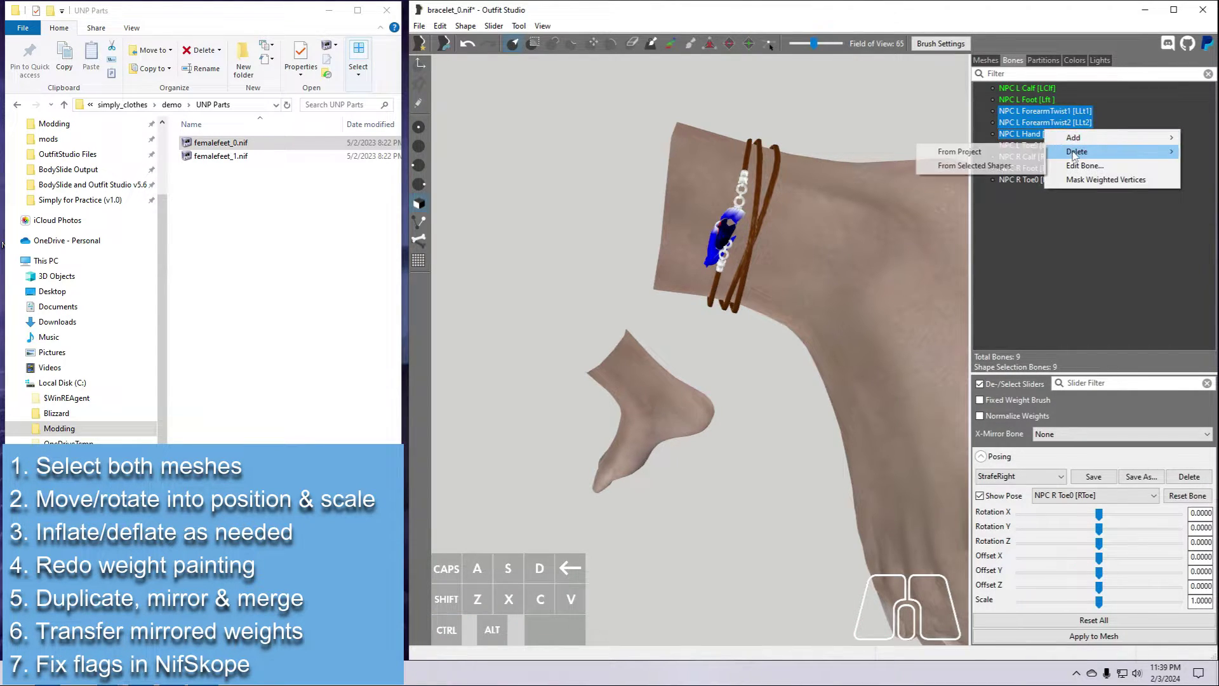
left_click(975, 168)
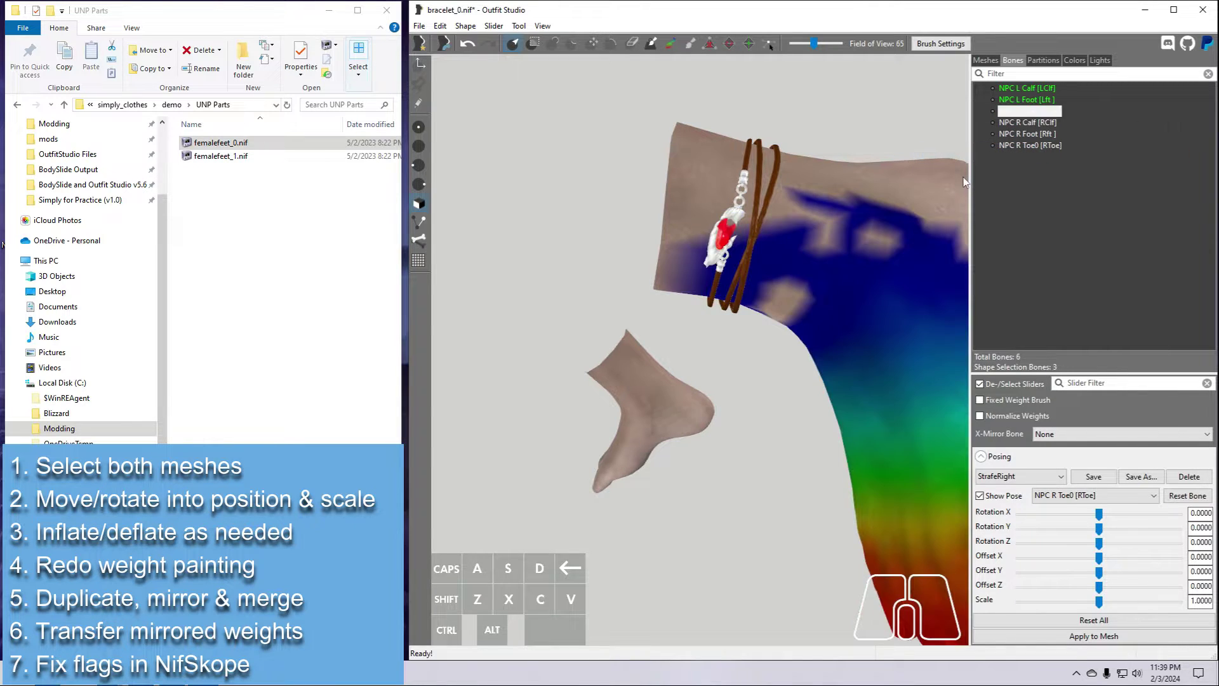
Inspect the weight distribution of the left foot and left calf bones on the anklet
left_click(1048, 100)
left_click(1045, 91)
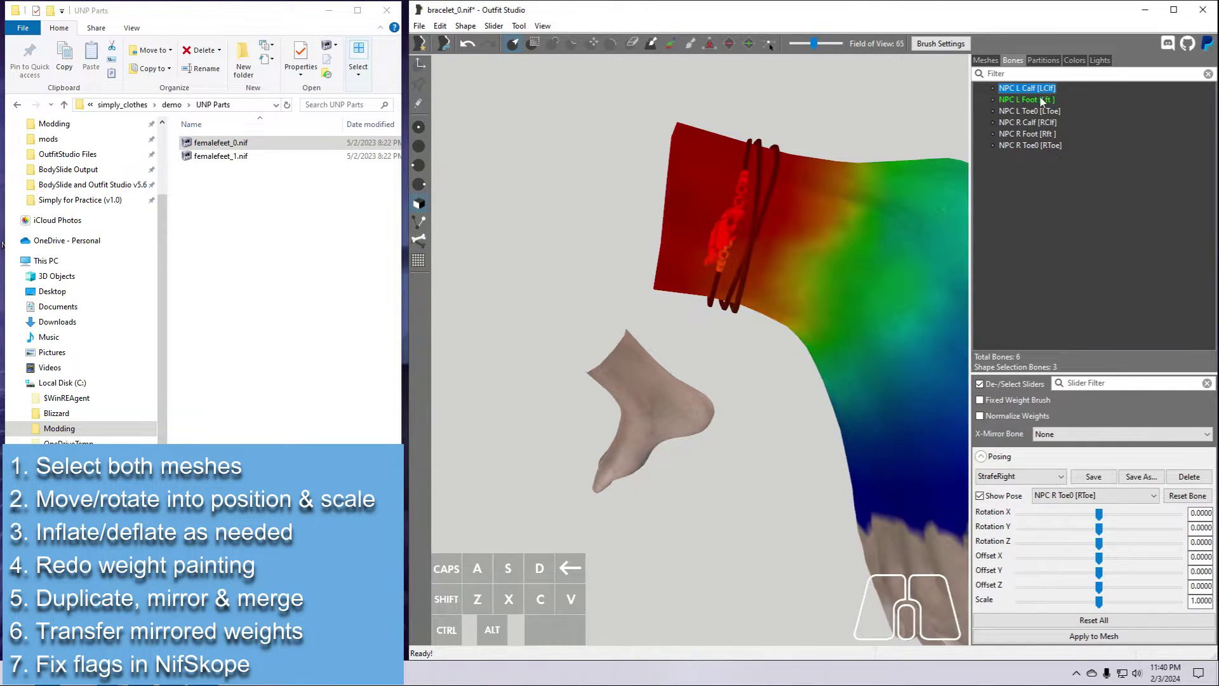
left_click(1047, 112)
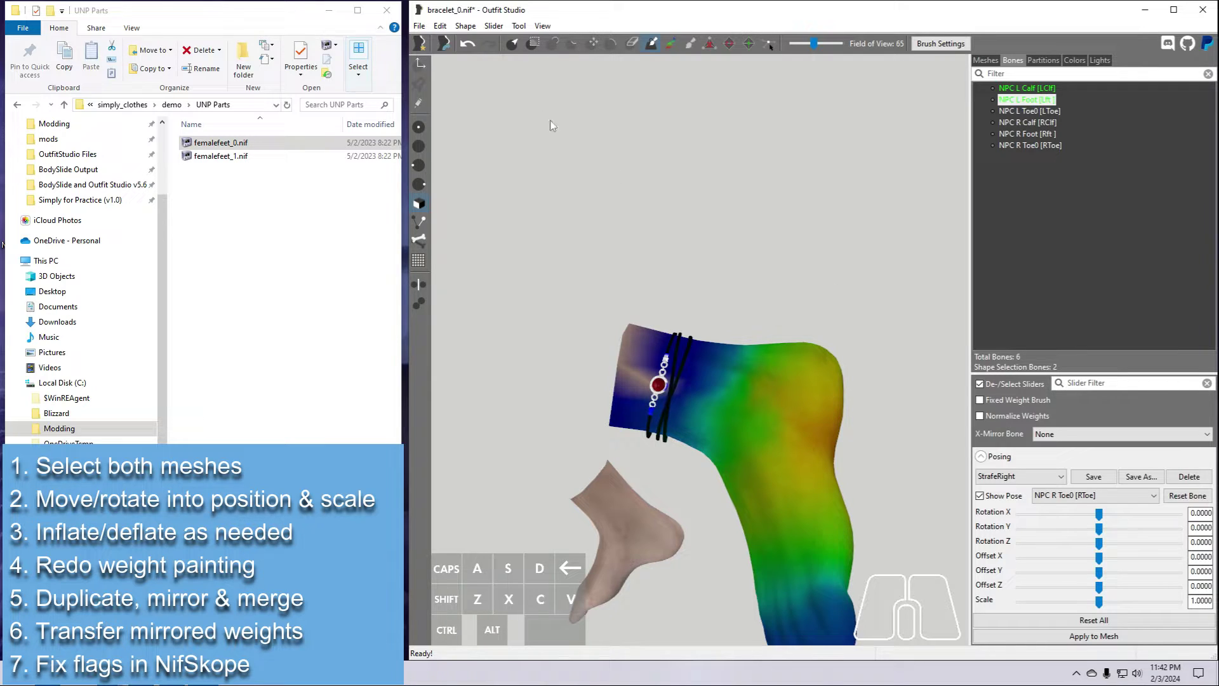
Mask the weighted vertices of the anklet shapes and lift the mask from them again
left_click(462, 26)
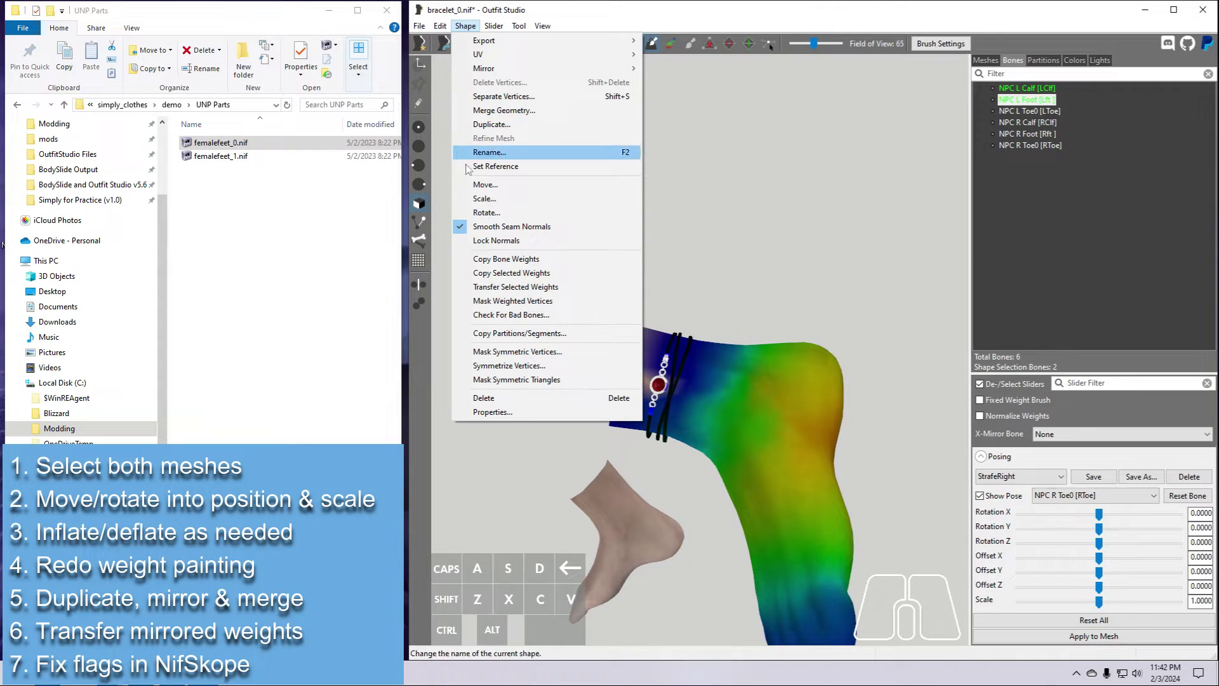
left_click(495, 302)
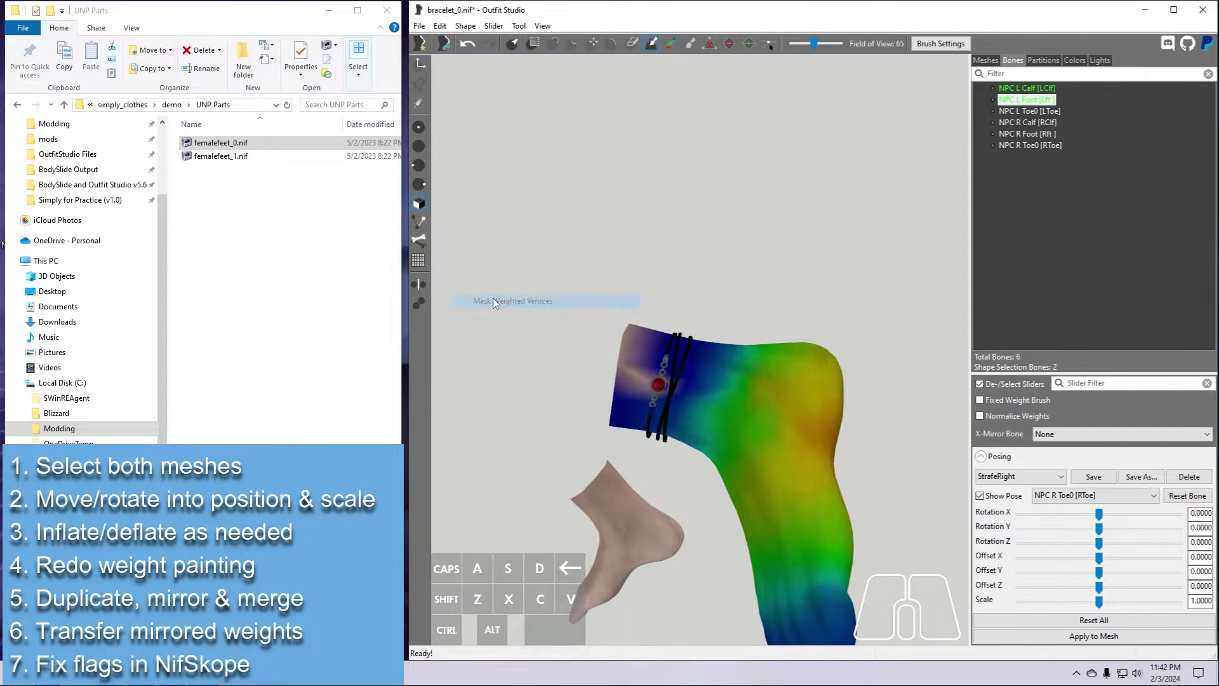
left_click(519, 26)
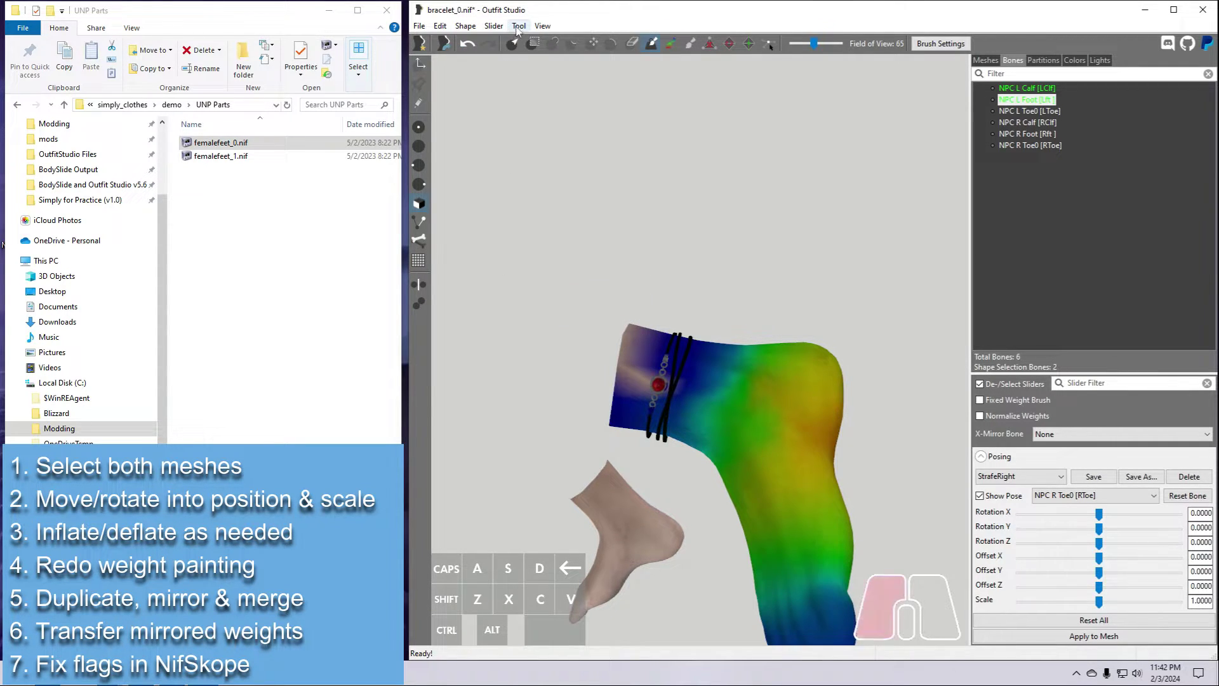
left_click(539, 148)
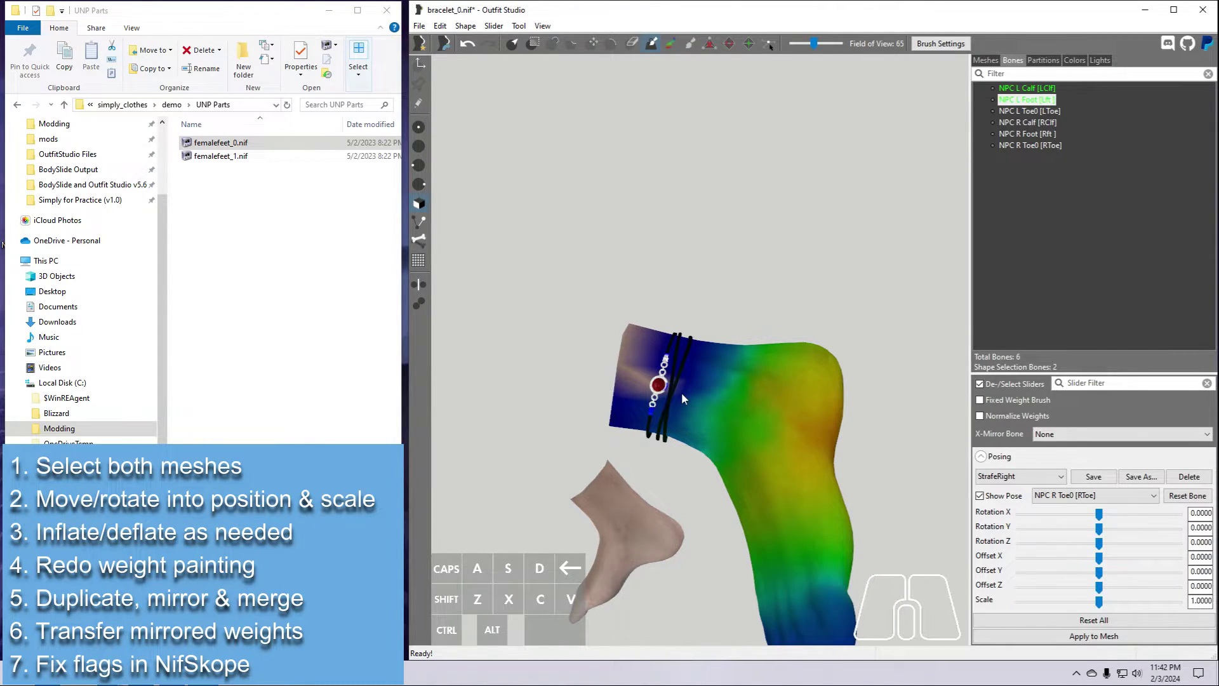
Copy the bone weights from the feet reference to Anklet_0 and AnkletGem_0 once more
left_click(985, 60)
left_click(1027, 96, "ctrl")
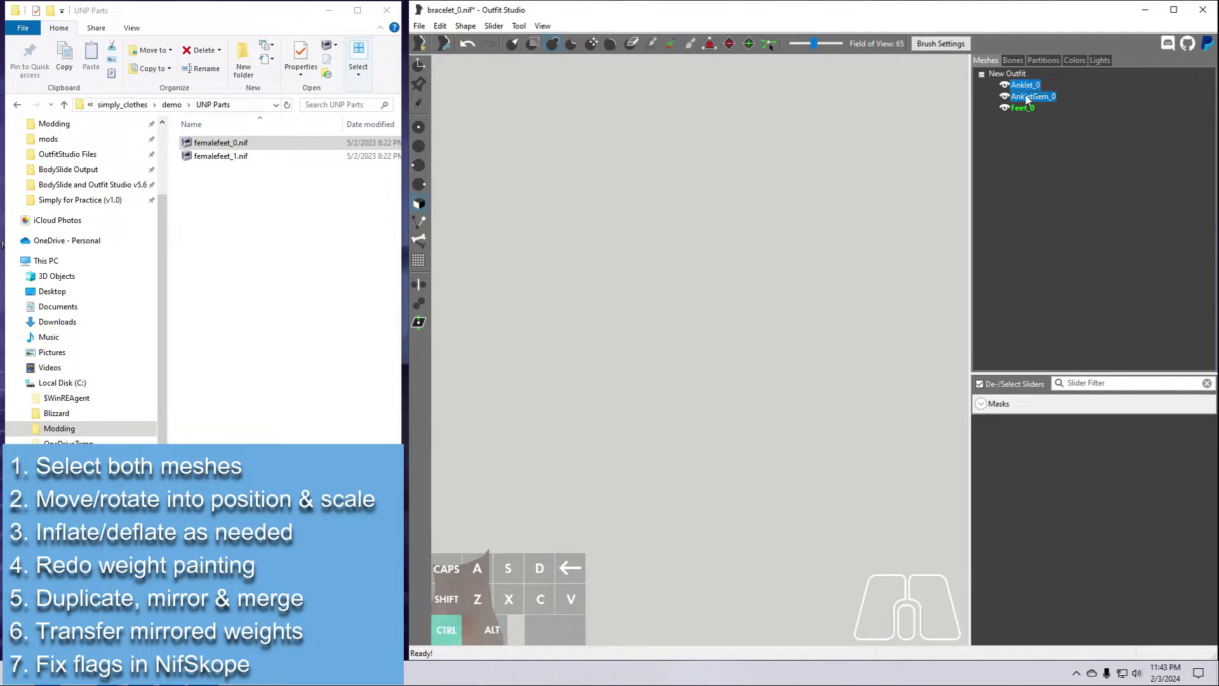
right_click(1026, 97)
left_click(1071, 294)
left_click(915, 385)
Clear the vertex mask and inspect the copied weights of the NPC L Foot and NPC L Calf bones
left_click(1016, 59)
middle_click_drag(718, 505, 838, 434)
left_click(518, 25)
left_click(569, 162)
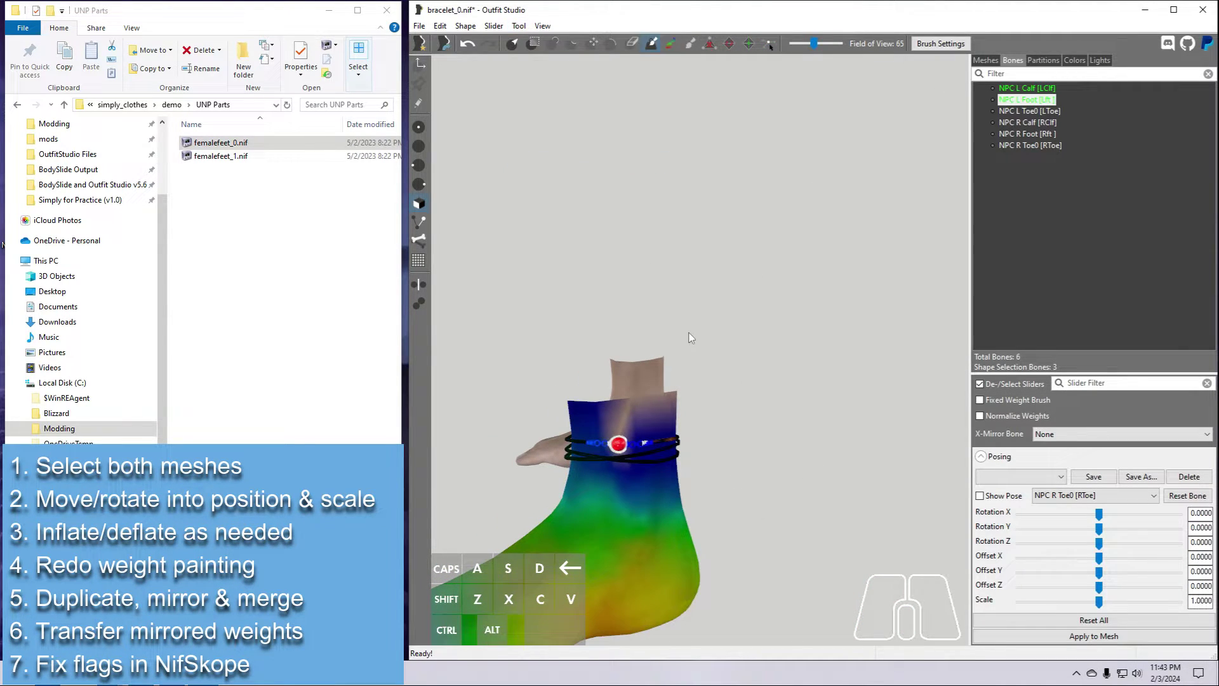
left_click(1028, 100)
left_click(1026, 89)
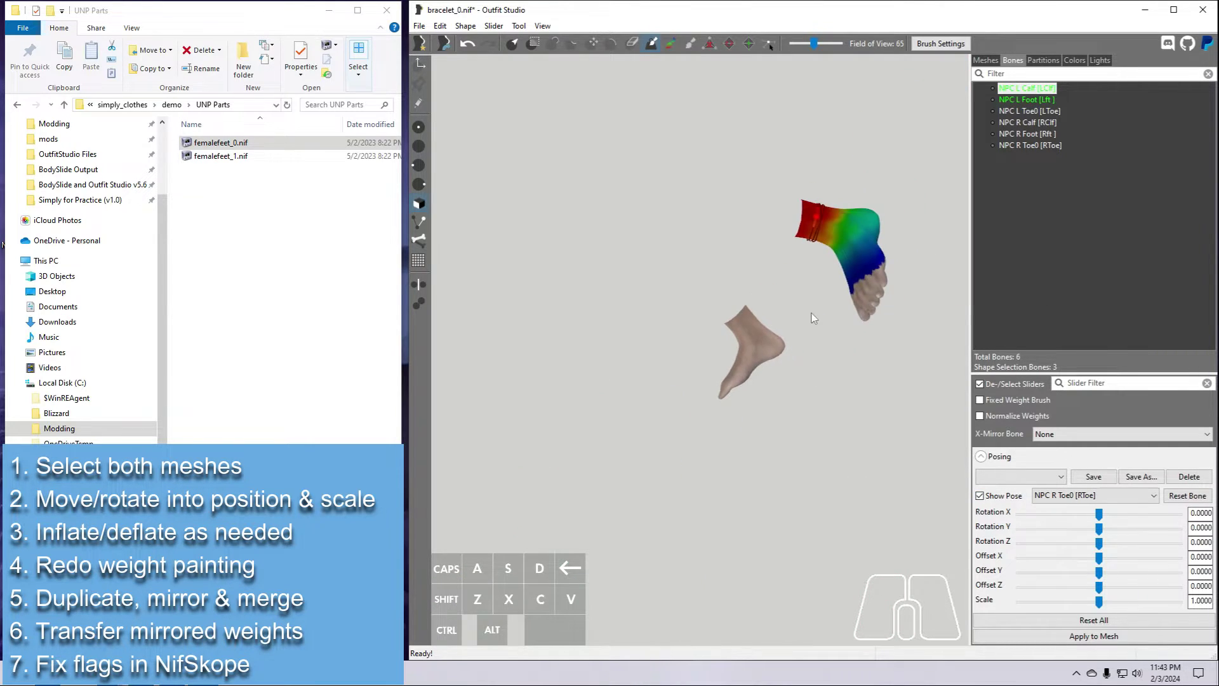
Duplicate the Anklet_0 shape under the name ankletR
left_click(986, 61)
left_click(1032, 90, "ctrl")
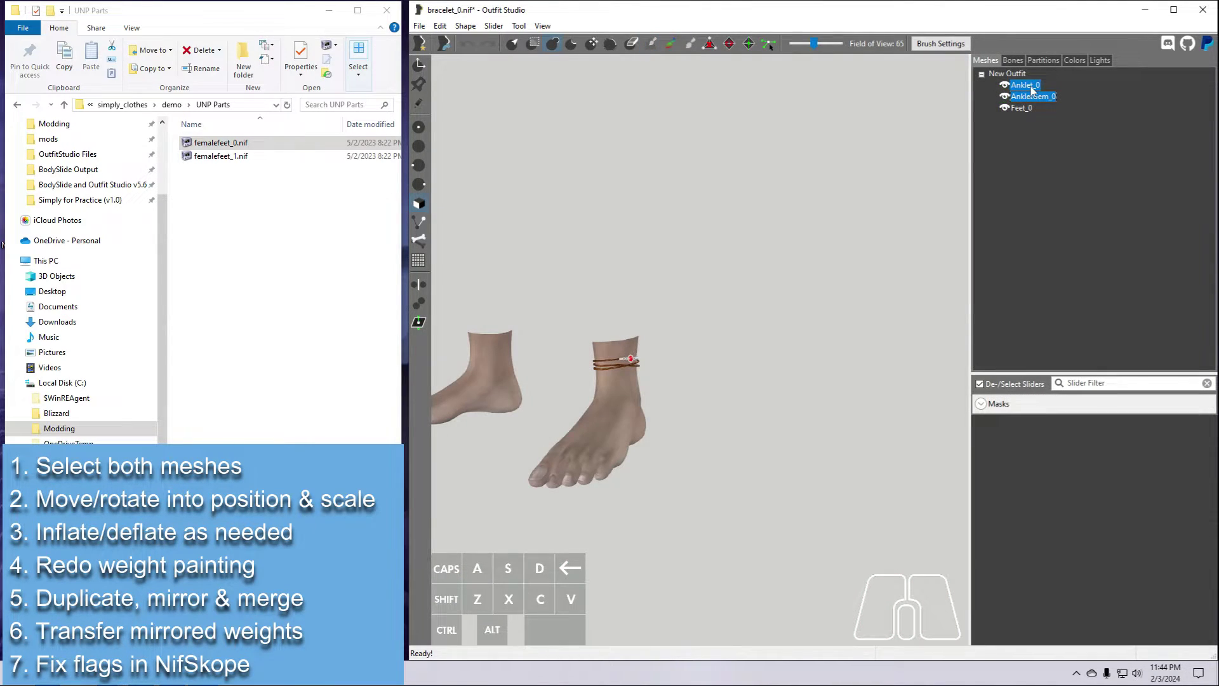
left_click(1031, 89)
right_click(1023, 88)
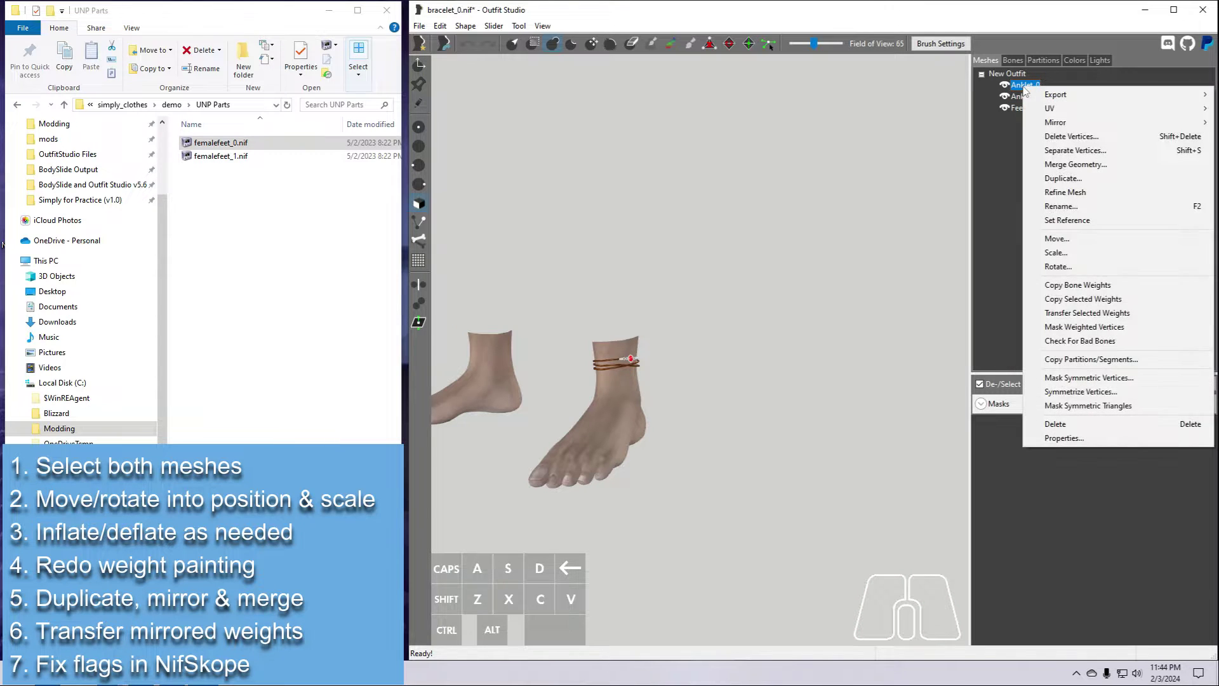
left_click(1079, 173)
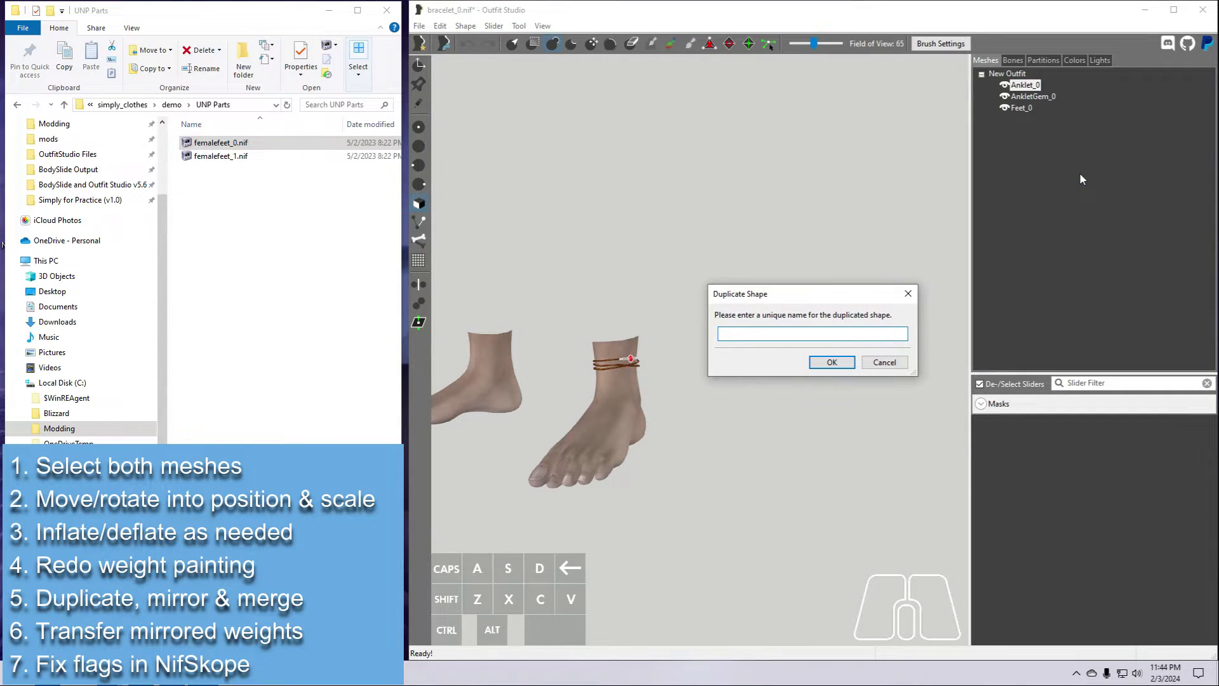
type("anklet R")
key("BackSpace")
key("BackSpace")
type("R")
key("Return")
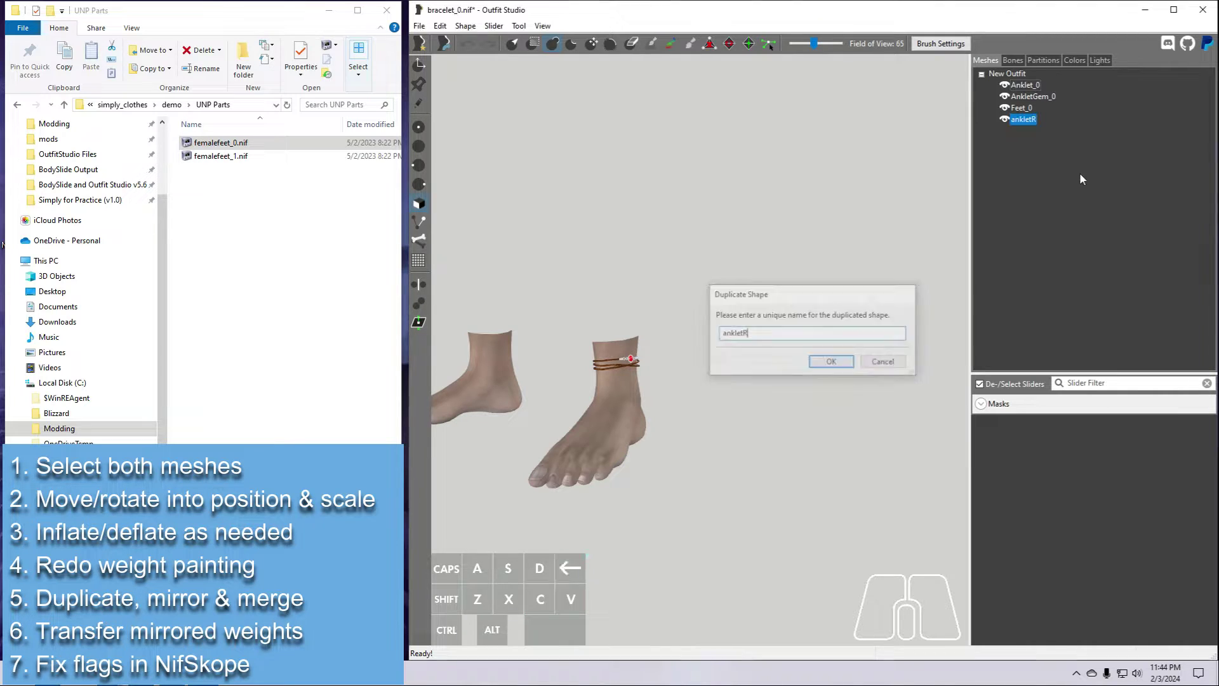
Duplicate the AnkletGem_0 shape under the name gemR
left_click(1031, 96)
right_click(1032, 96)
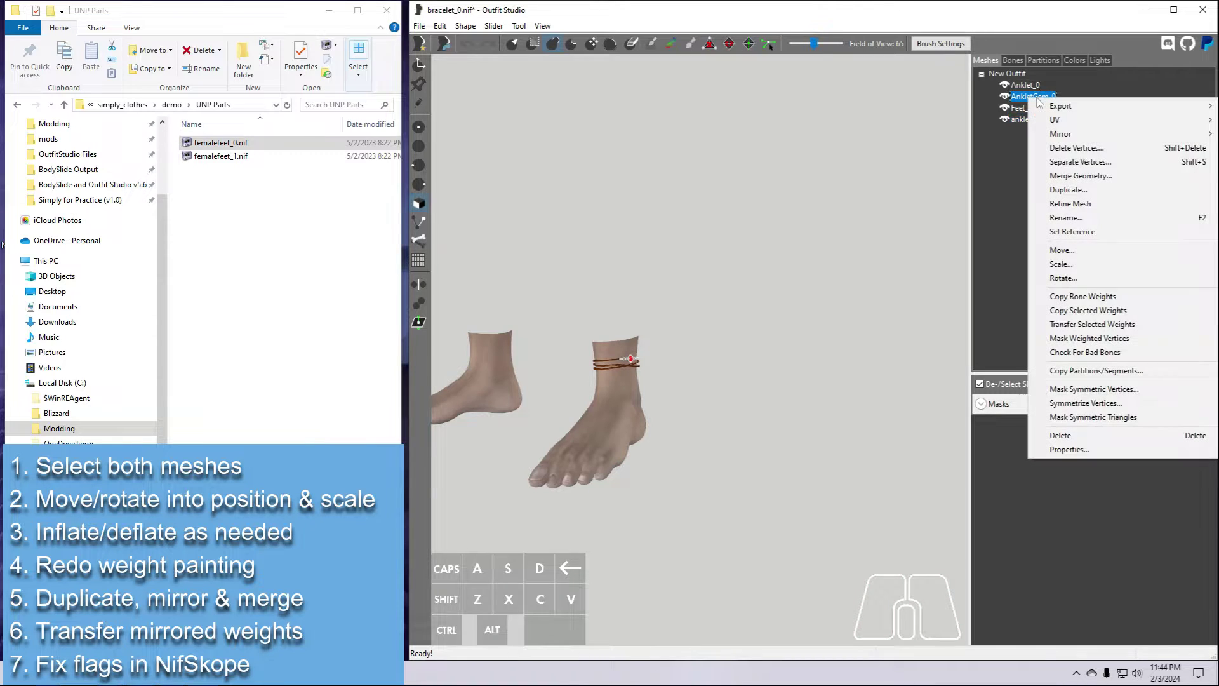
left_click(1076, 191)
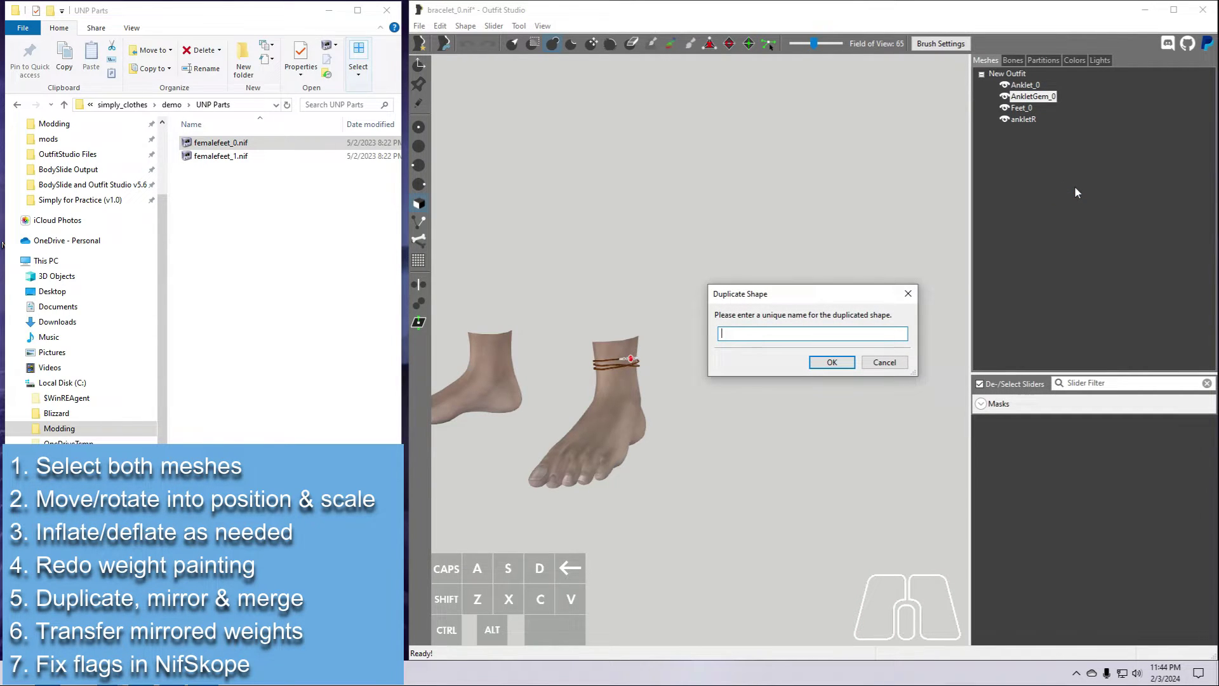
type("gemR")
key("Return")
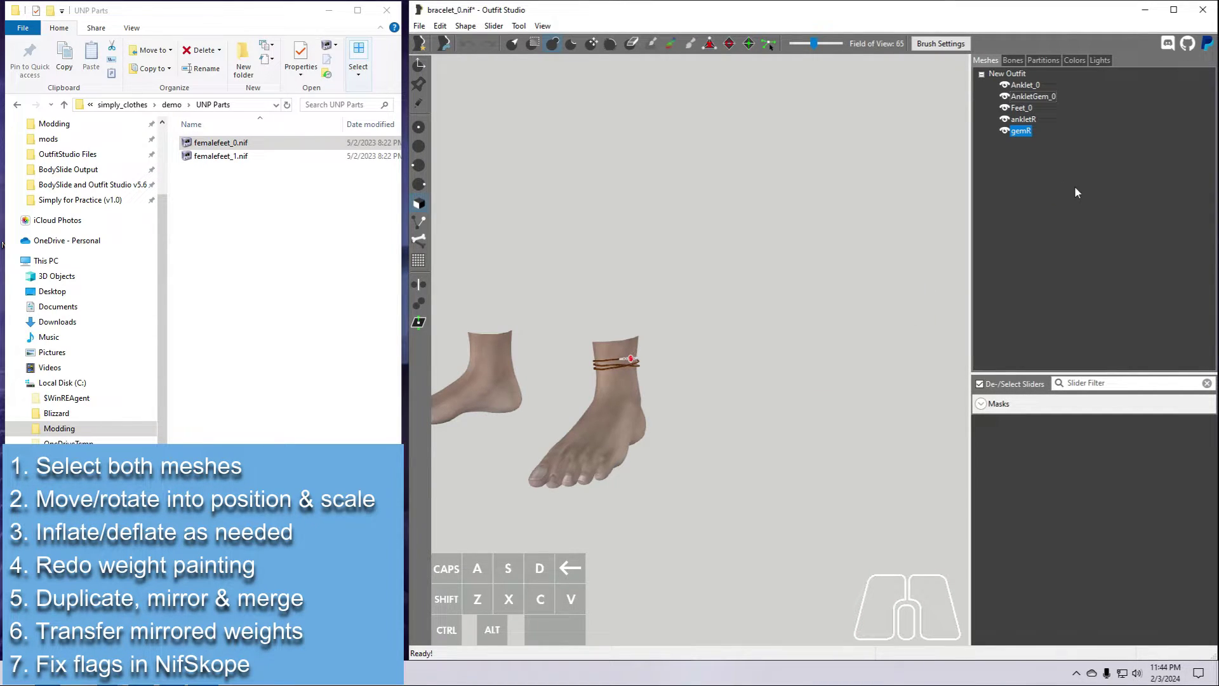
Mirror the ankletR and gemR shapes along the X axis onto the other foot
left_click(1024, 119, "ctrl")
right_click(1024, 119)
mouse_move(1057, 156)
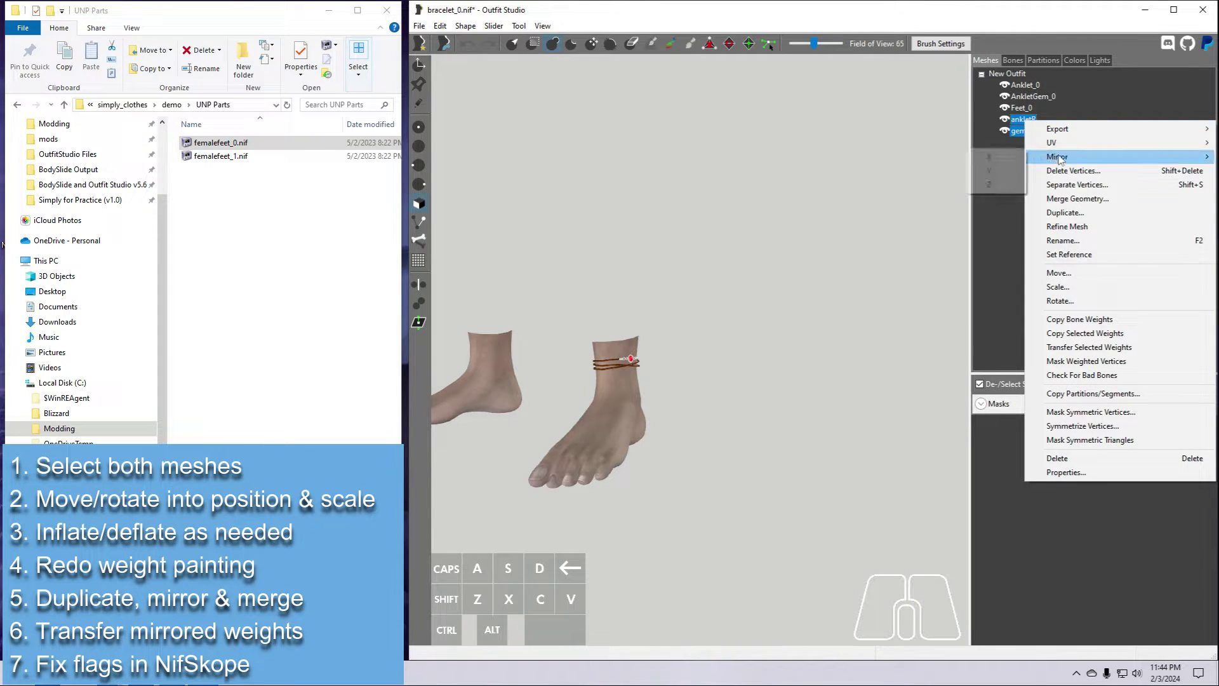
left_click(995, 157)
middle_click_drag(781, 379, 613, 395)
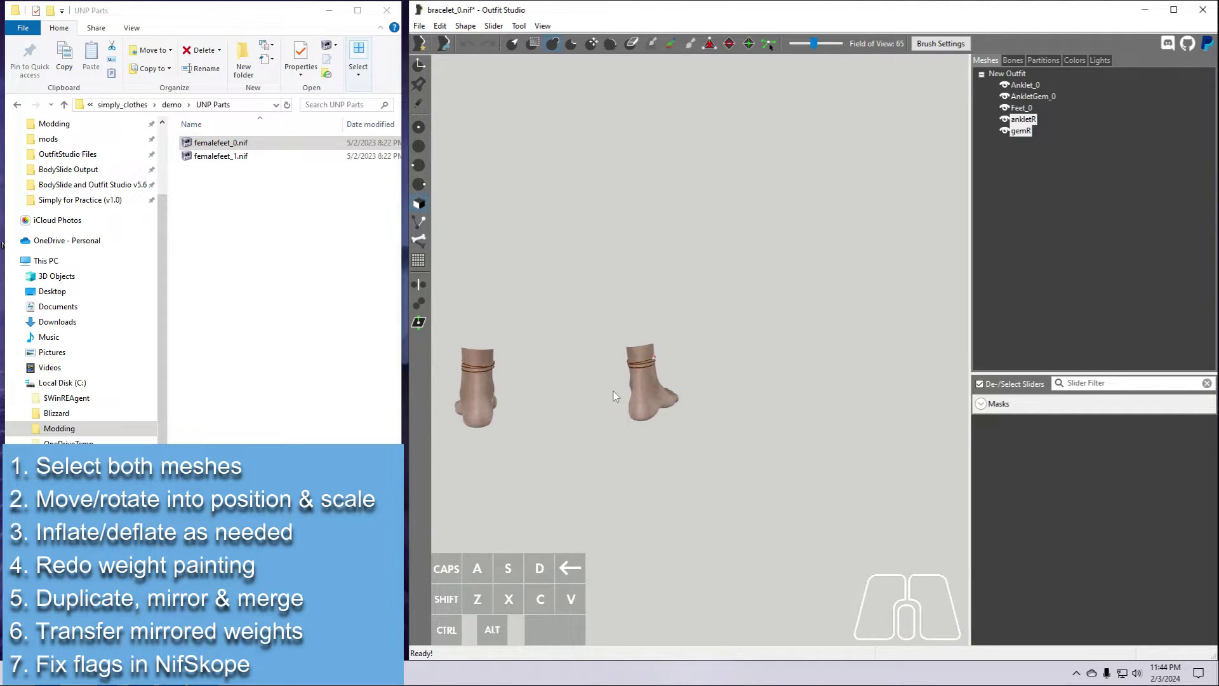
Delete all the listed calf, foot and toe bones from the selected ankletR and gemR shapes only
left_click(1012, 60)
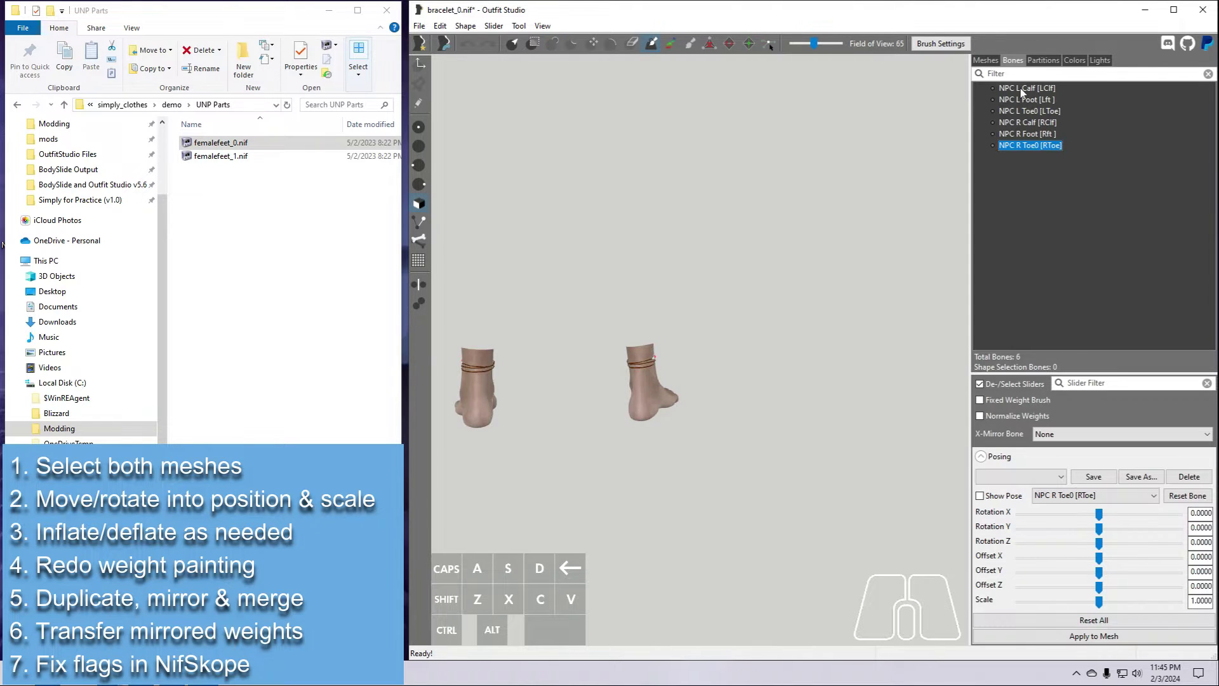
left_click(1031, 146, "shift")
right_click(1030, 147)
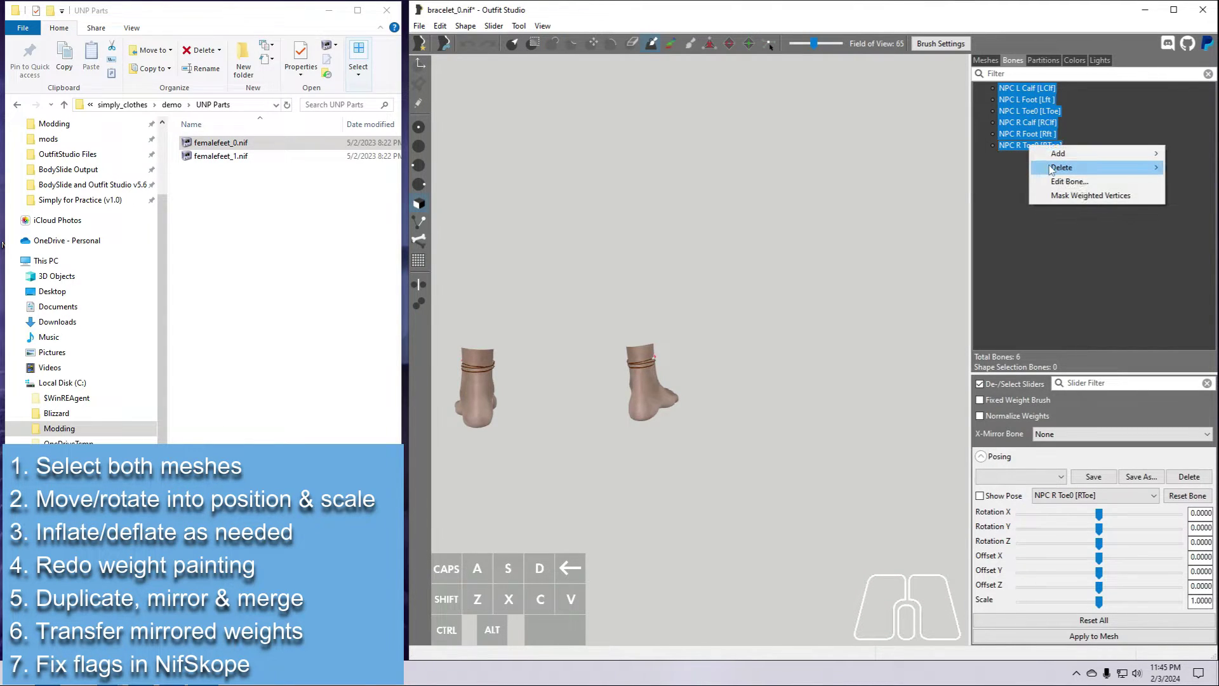
mouse_move(1057, 170)
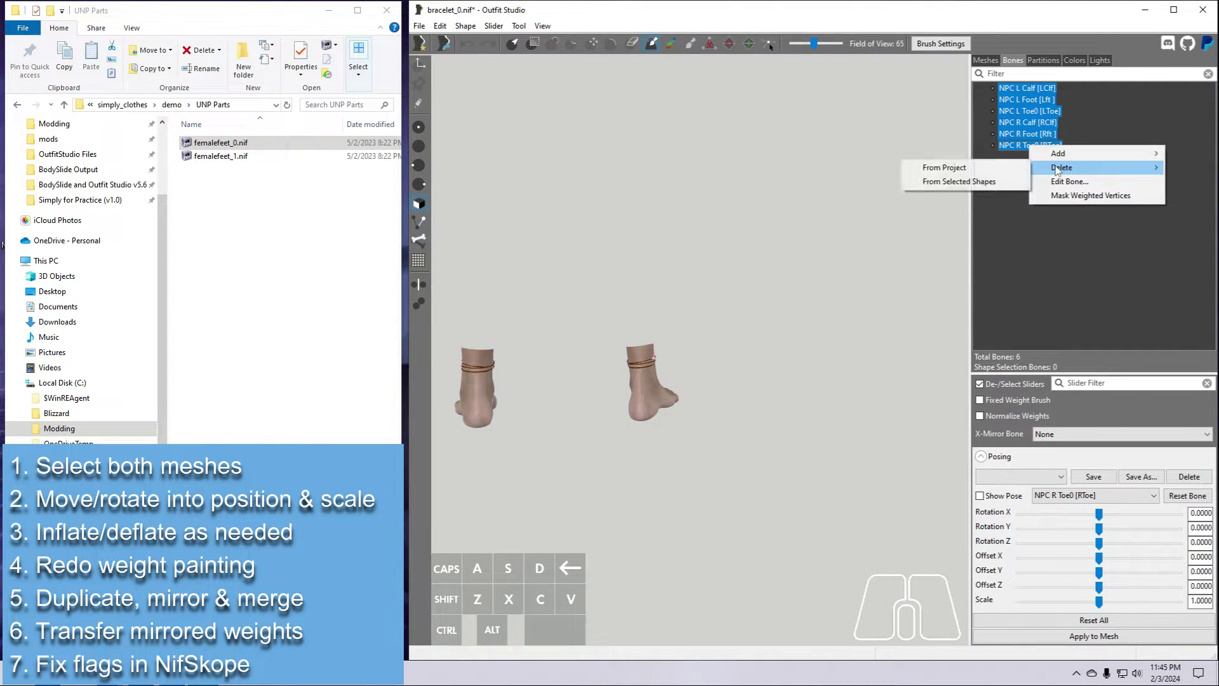
left_click(989, 182)
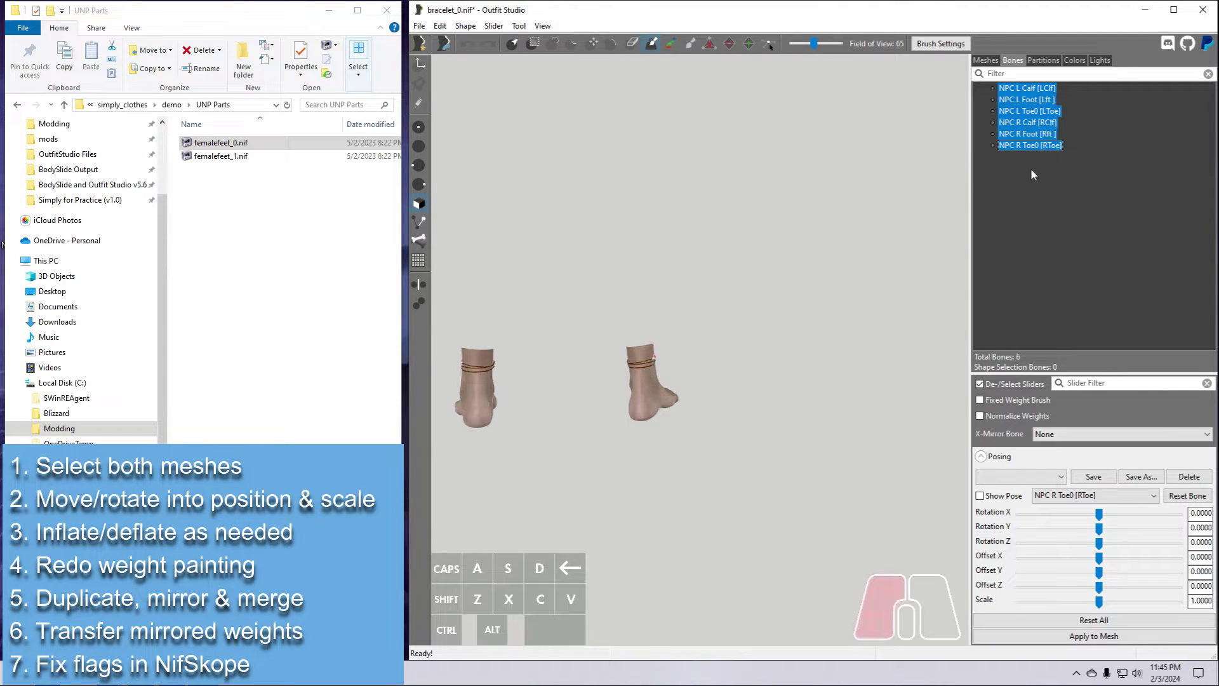
left_click(1038, 146)
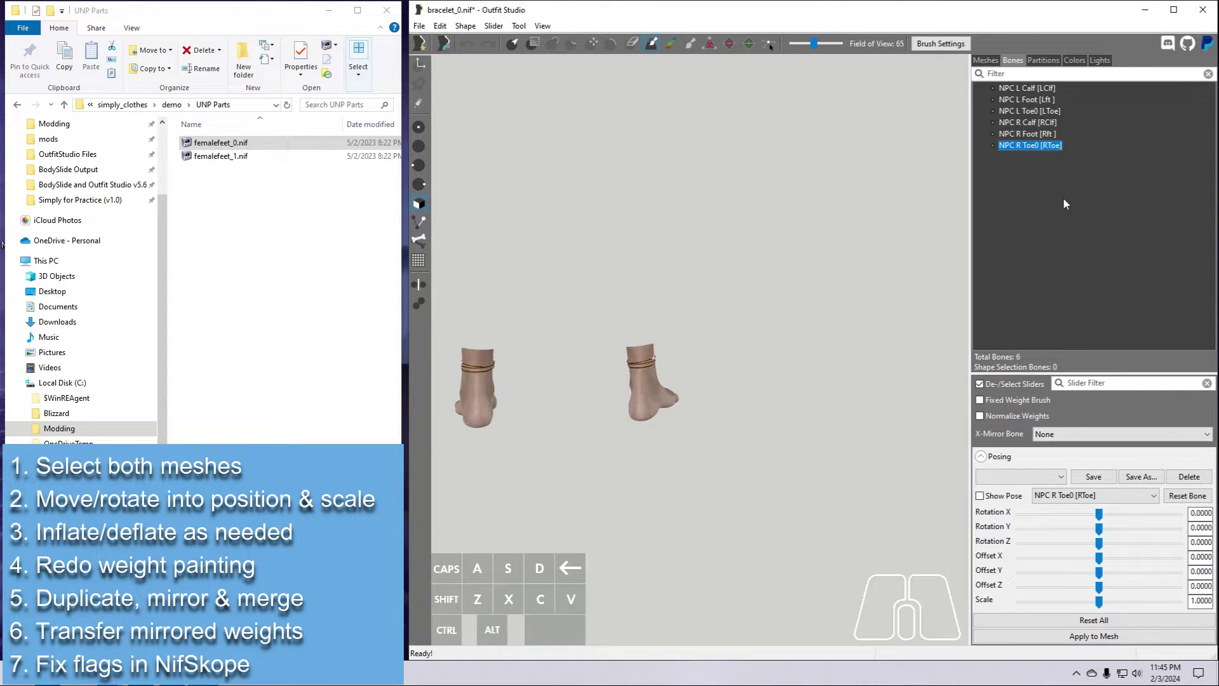
Merge the geometry of ankletR into Anklet_0 and delete the source shape
left_click(986, 60)
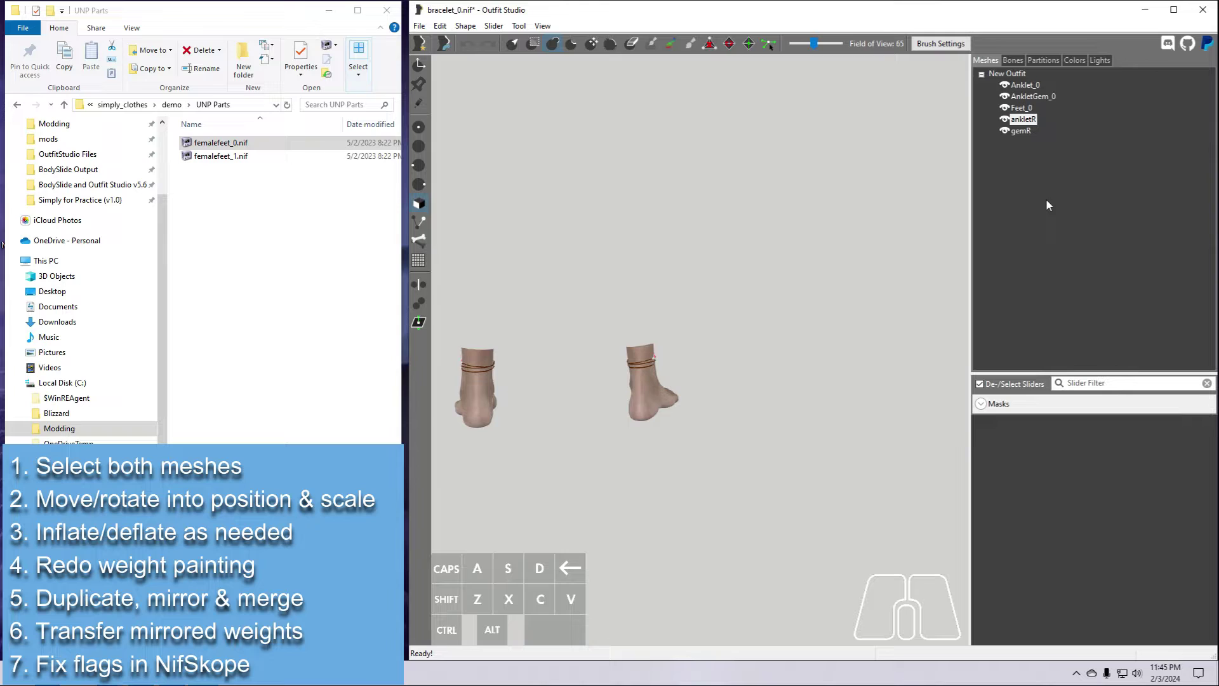
right_click(1021, 120)
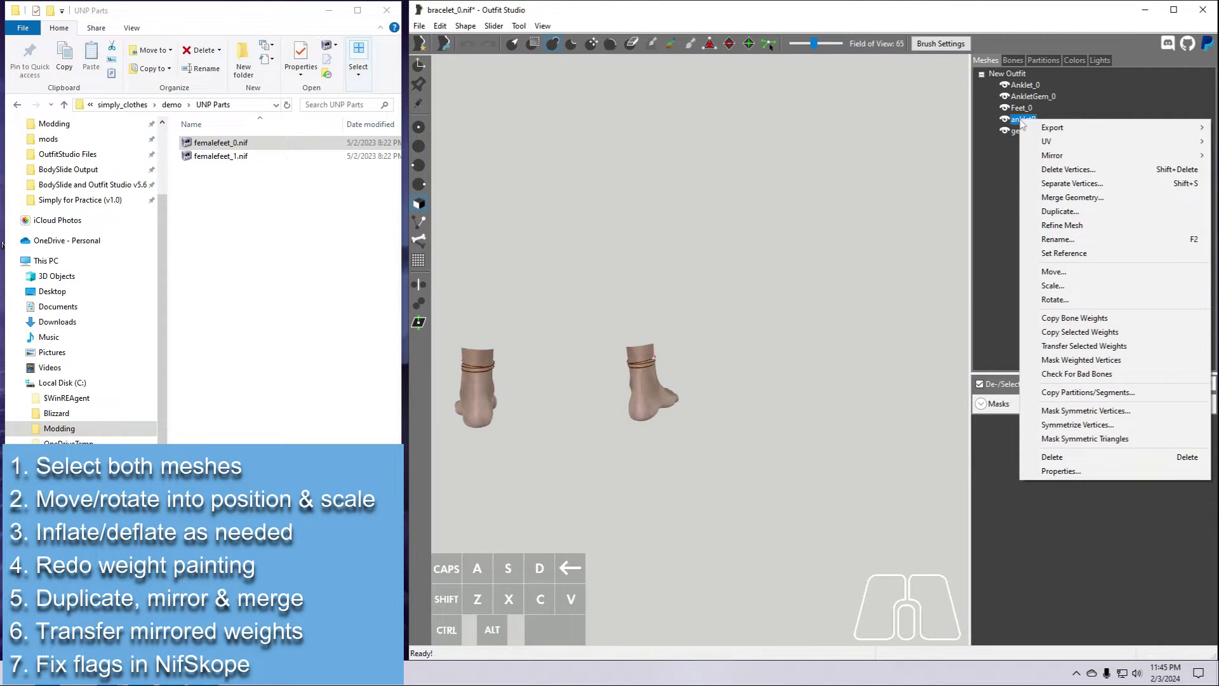
left_click(1072, 198)
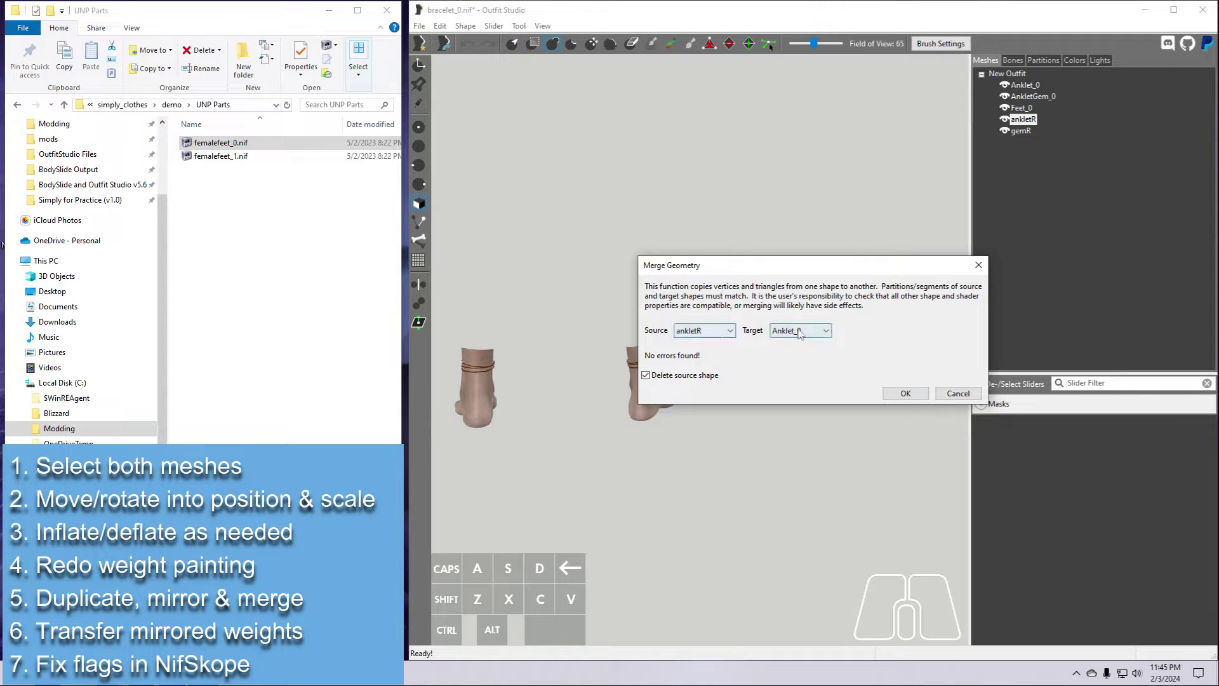
left_click(898, 396)
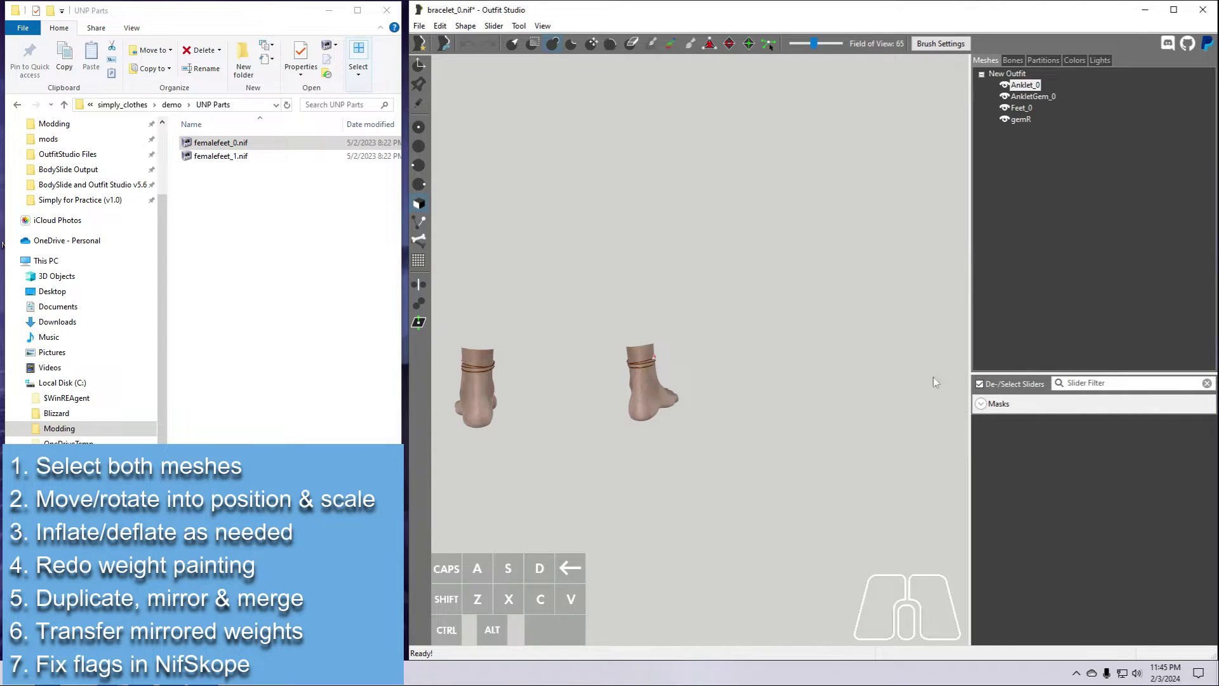
Merge the geometry of gemR into AnkletGem_0 and delete the source shape
left_click(1023, 120)
right_click(1024, 119)
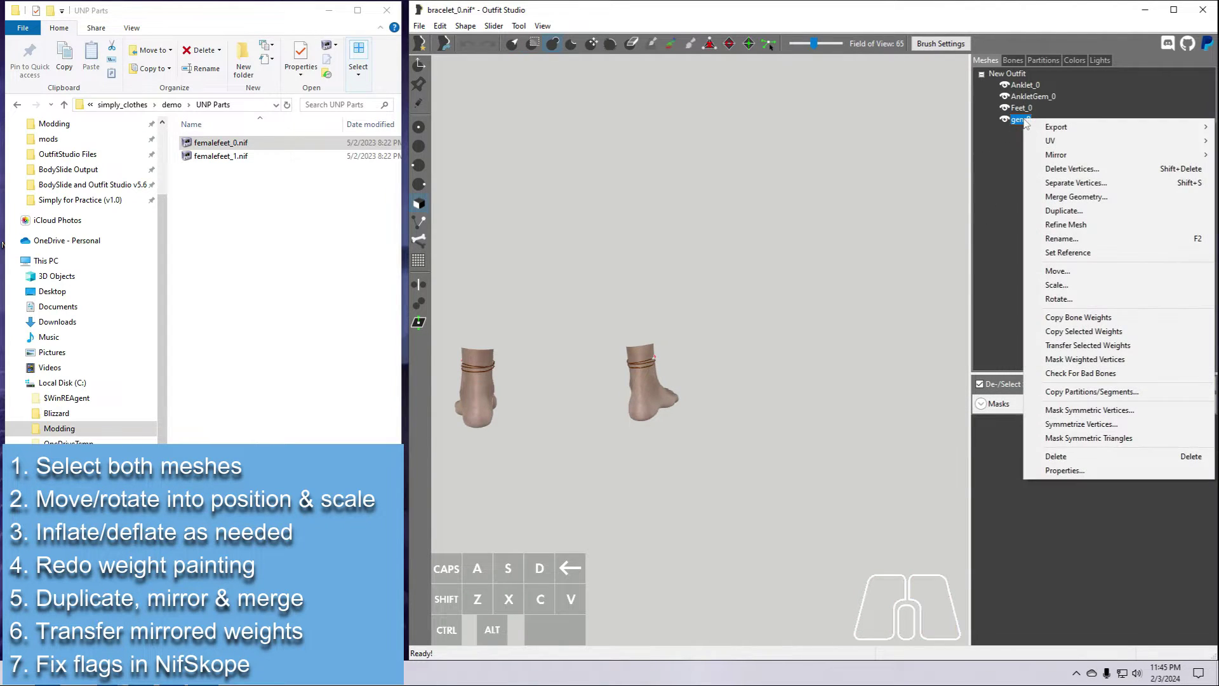
left_click(1074, 197)
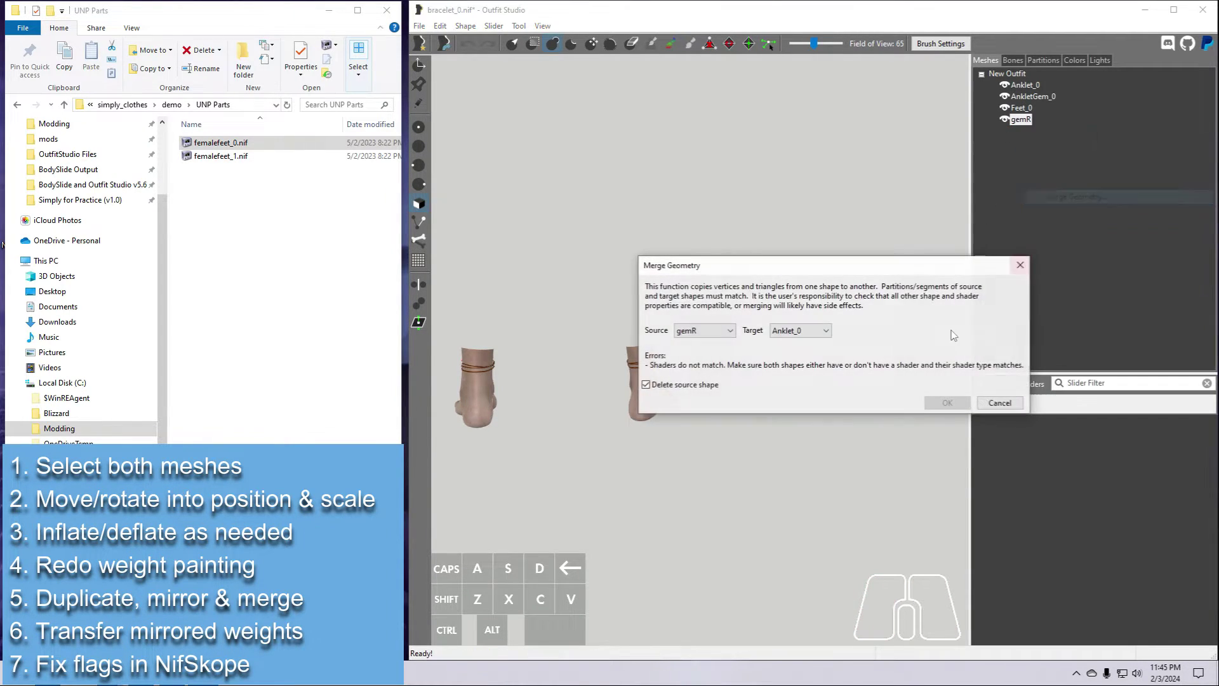
left_click(819, 334)
left_click(814, 351)
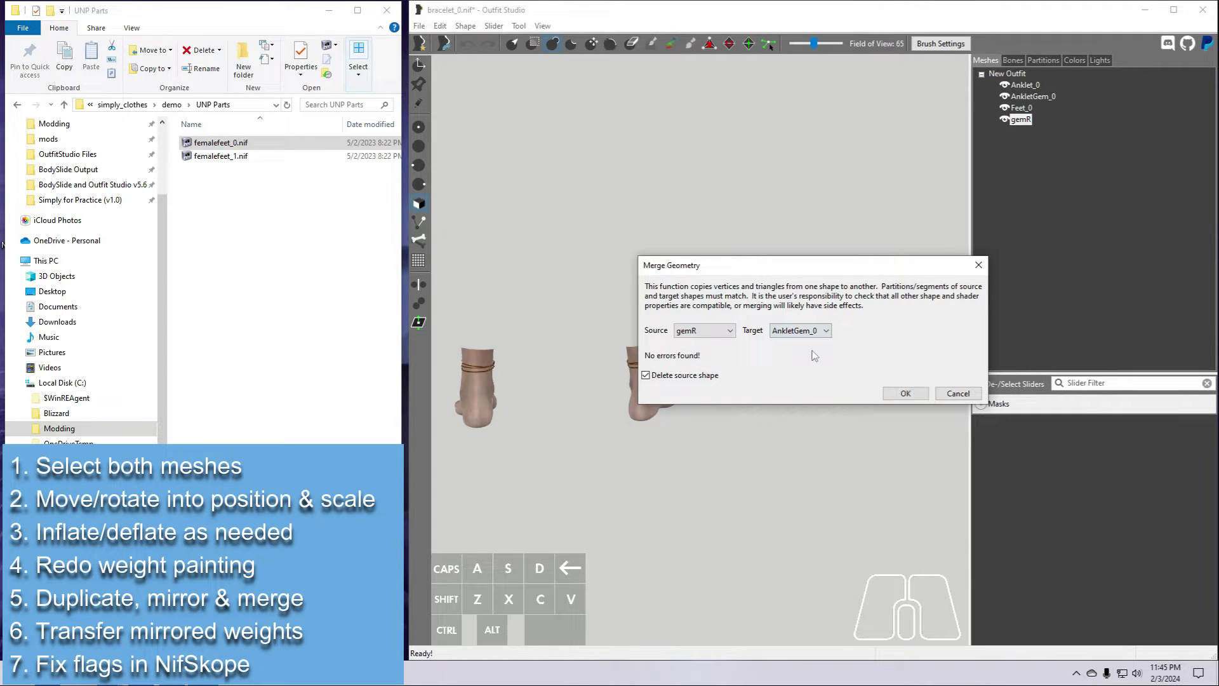
left_click(901, 394)
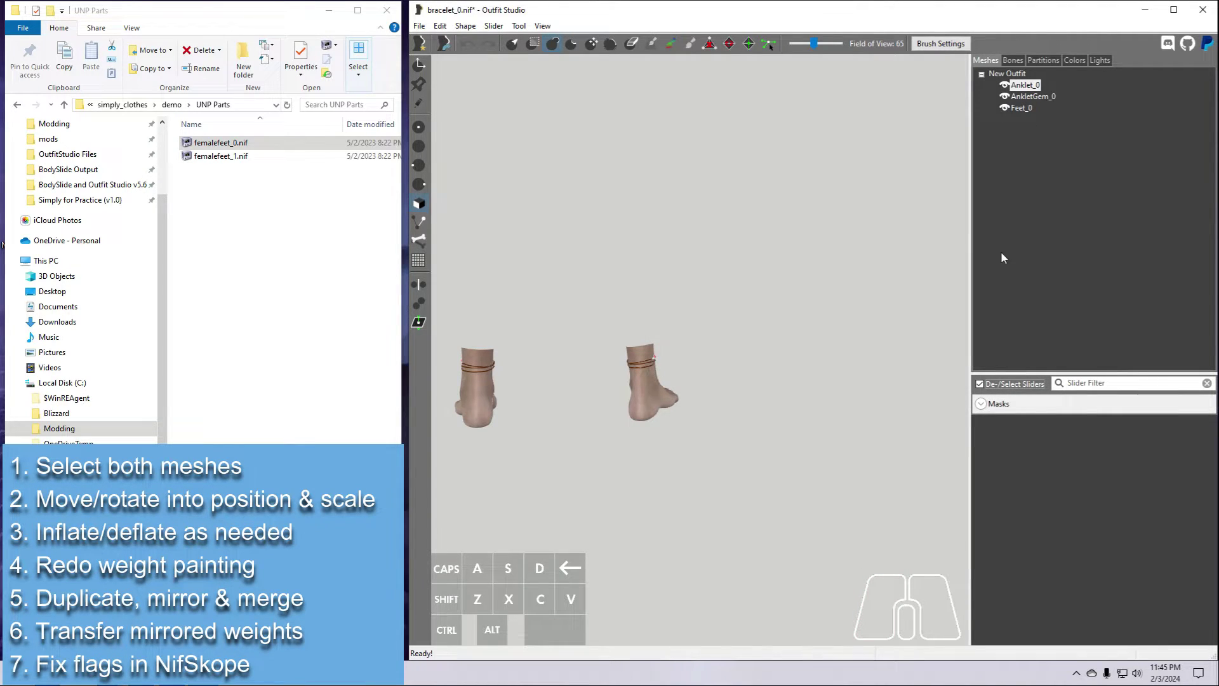
Symmetrize the vertices of Anklet_0 for all four calf and foot bones
right_click(1025, 89)
left_click(1054, 384)
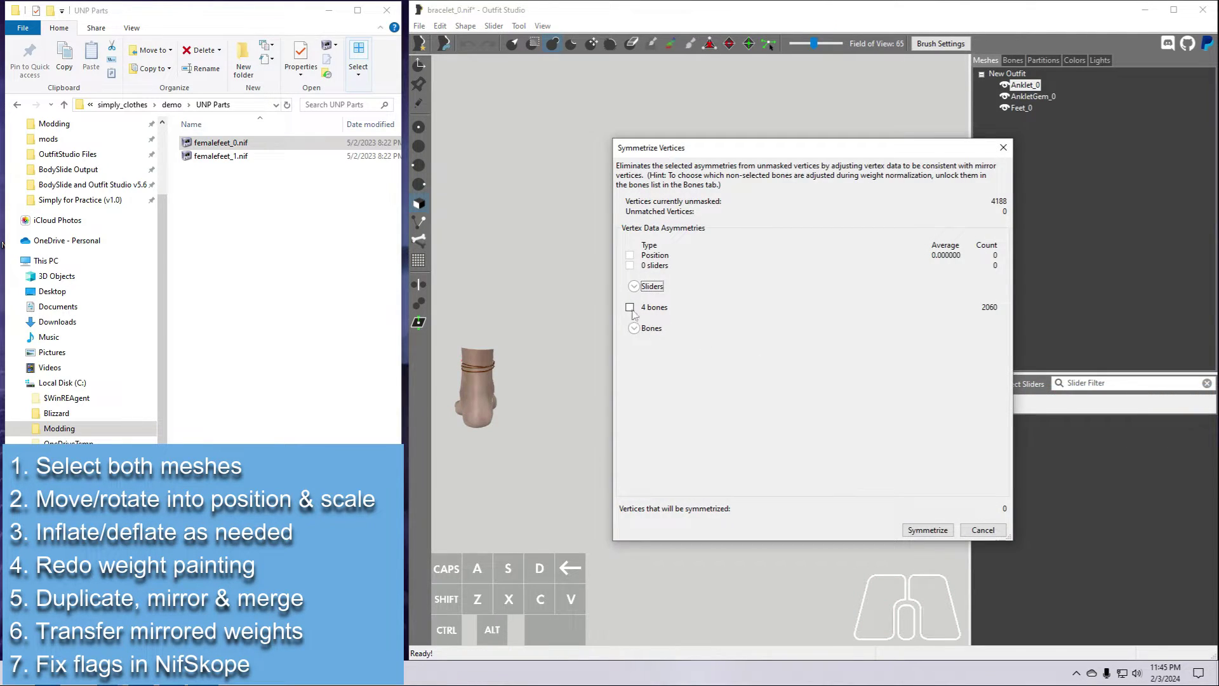
left_click(630, 307)
left_click(633, 327)
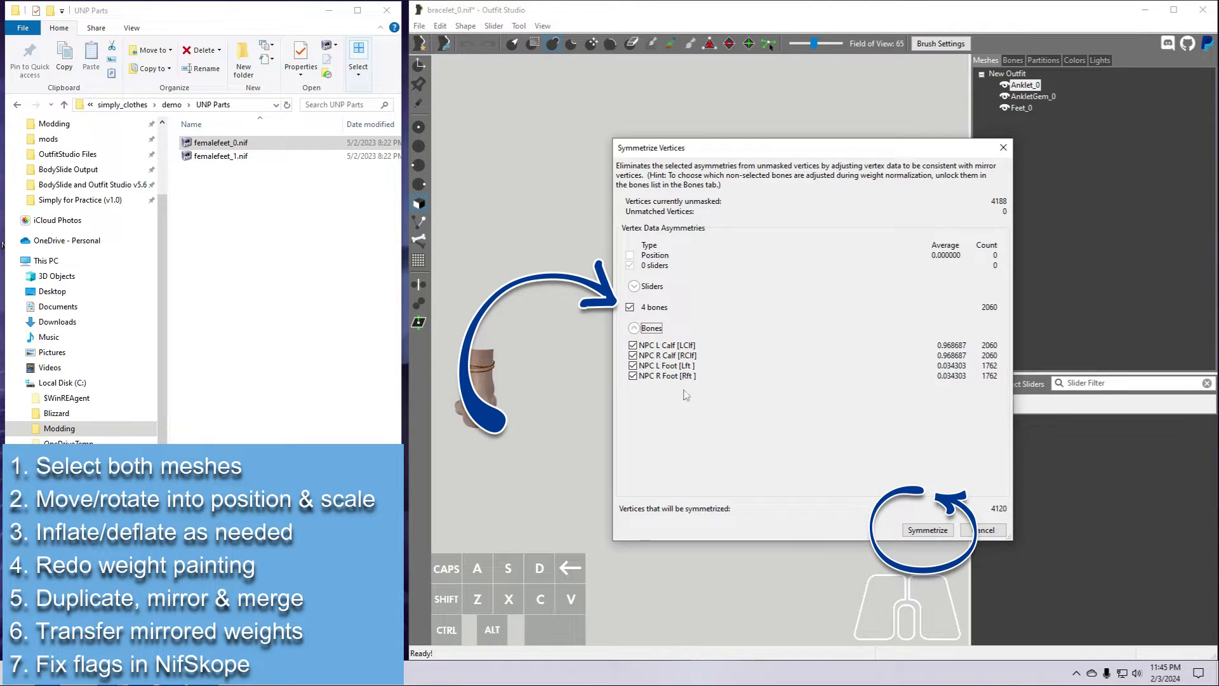
left_click(928, 529)
Symmetrize the vertices of AnkletGem_0 for all of its bones
right_click(1025, 96)
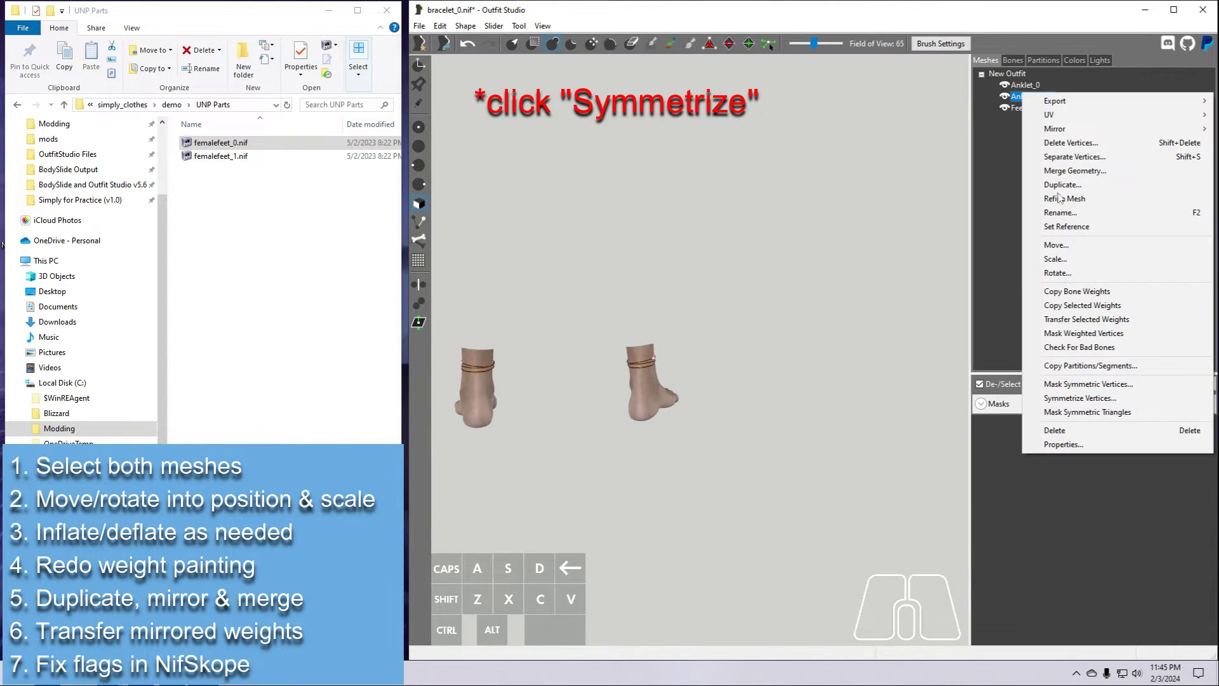
left_click(1079, 398)
left_click(630, 307)
left_click(927, 530)
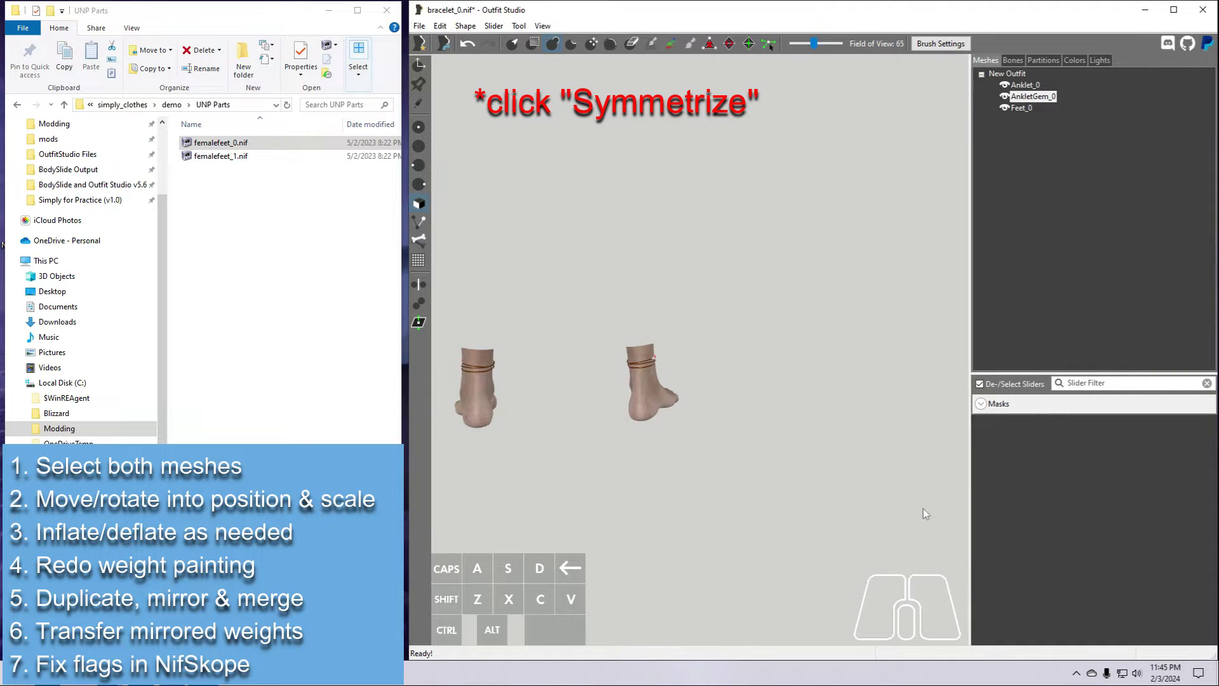
Inspect the symmetrized weights of the left and right calf and foot bones on the anklet shapes
left_click(1012, 61)
left_click(1026, 88)
right_click_drag(782, 365, 597, 400)
left_click(986, 60)
left_click(1016, 99)
left_click(1012, 61)
right_click_drag(820, 332, 752, 299)
left_click(1033, 101)
left_click(1033, 122)
left_click(1033, 133)
right_click_drag(939, 387, 887, 430)
Turn on the pose display and preview the anklets on the feet in a saved pose
left_click(992, 496)
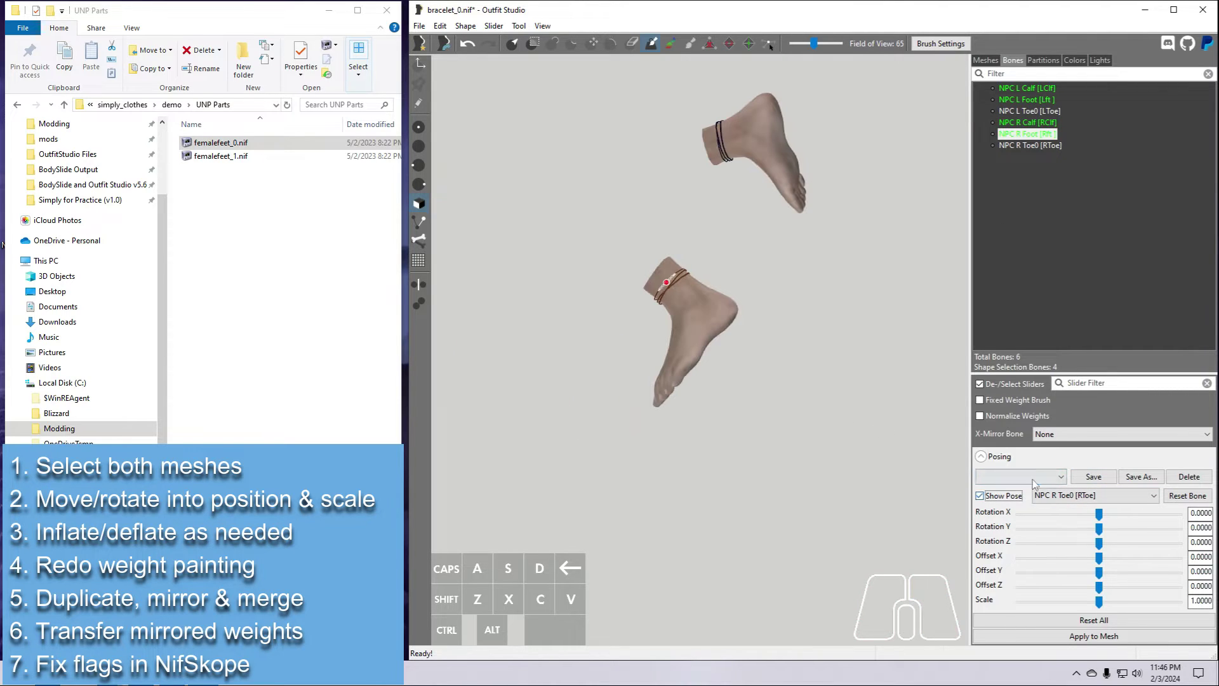
left_click(1041, 479)
left_click(1009, 444)
scroll(766, 341, "down", 3)
right_click_drag(766, 341, 783, 365)
Export the Anklet_0 and AnkletGem_0 shapes to the demo folder as a NIF file named anklet_0
left_click(987, 60)
right_click_drag(856, 300, 959, 324)
left_click(1027, 96, "ctrl")
right_click(1027, 96)
mouse_move(1047, 104)
left_click(971, 104)
type("anklet_0")
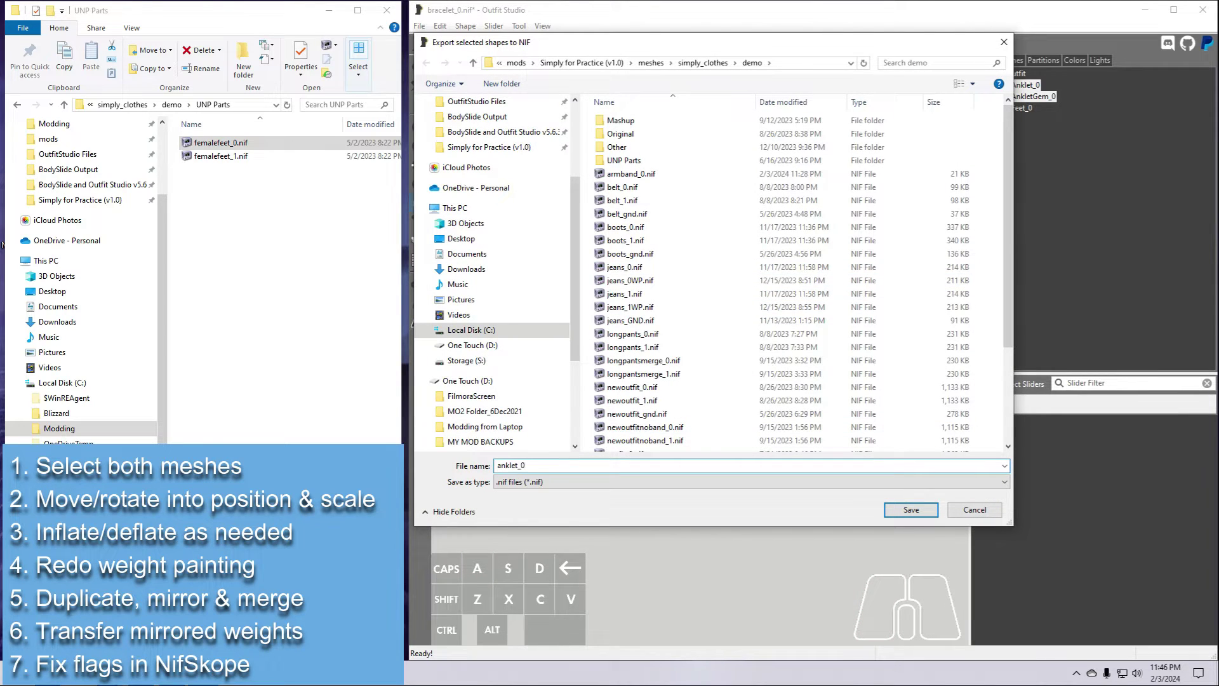
key("Return")
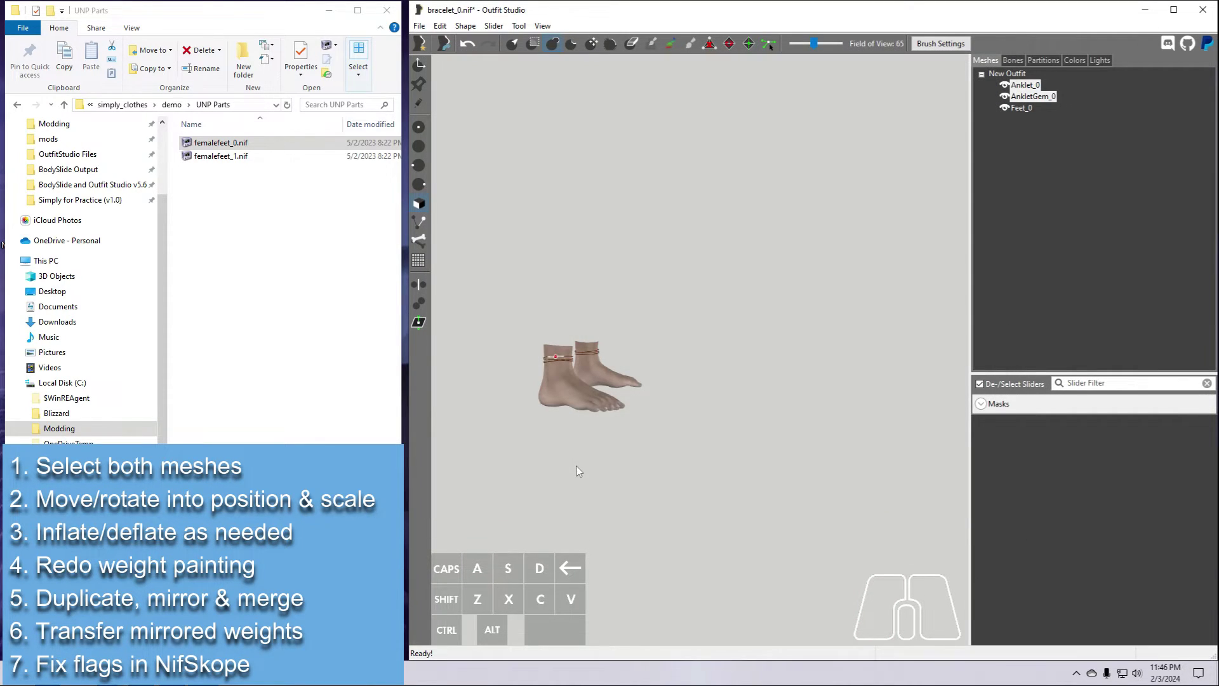
Open the exported anklet_0.nif from the demo folder in NifSkope and view both anklets
left_click(122, 104)
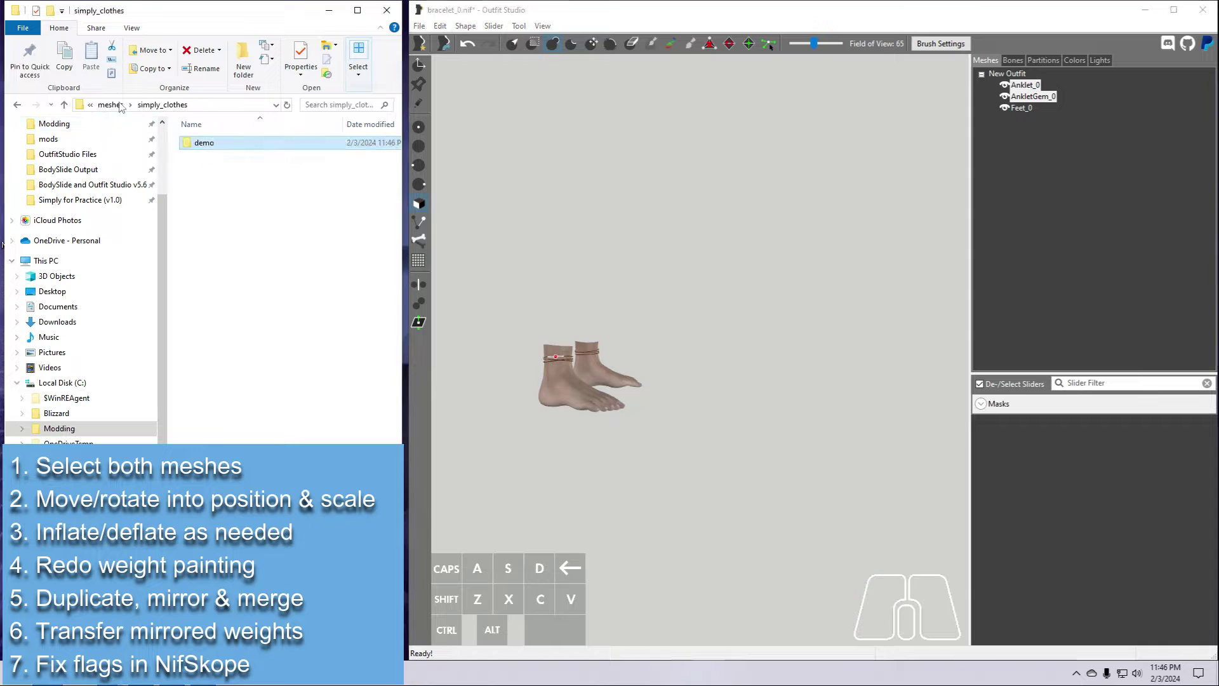
double_click(205, 142)
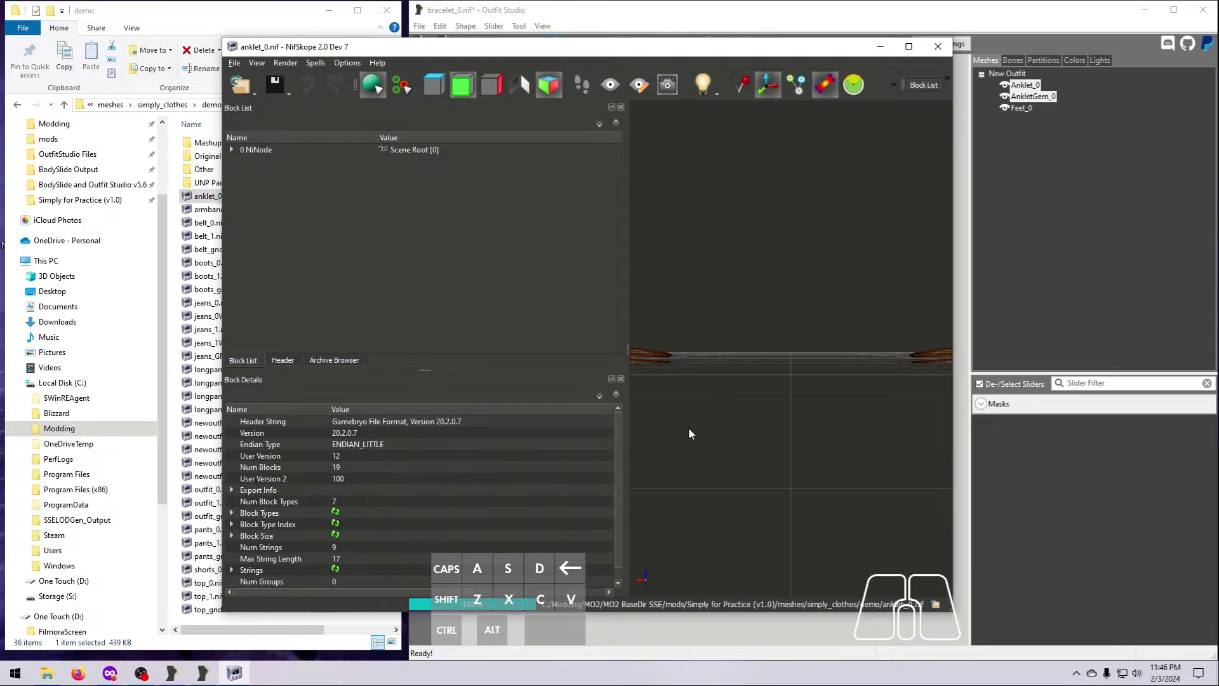
left_click_drag(688, 427, 657, 363)
Remove the bogus nodes from anklet_0.nif
left_click(315, 62)
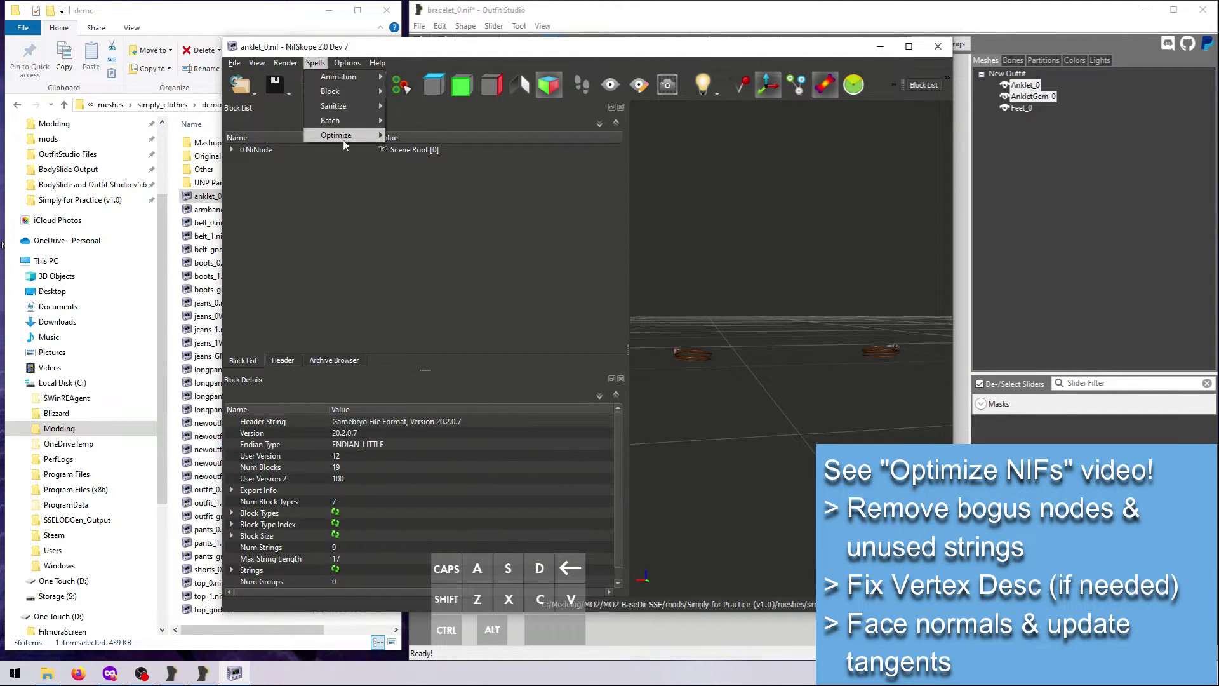
mouse_move(343, 136)
left_click(433, 169)
left_click(328, 130)
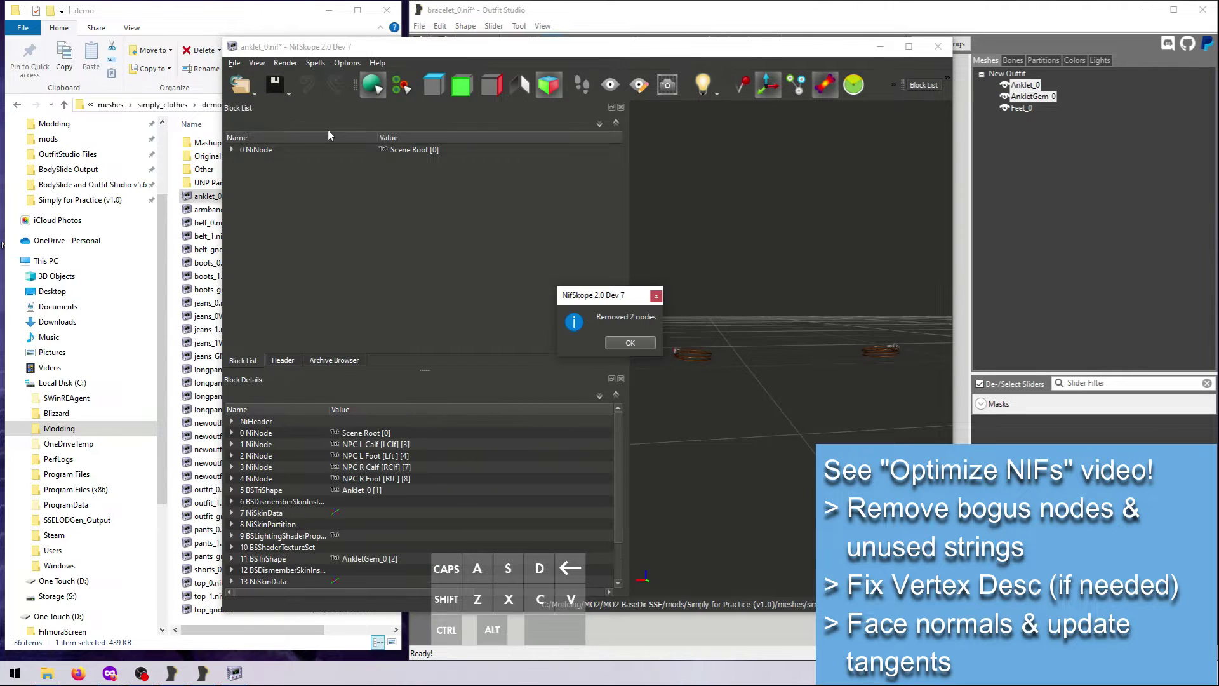
left_click(629, 342)
Remove the unused strings from anklet_0.nif
left_click(315, 62)
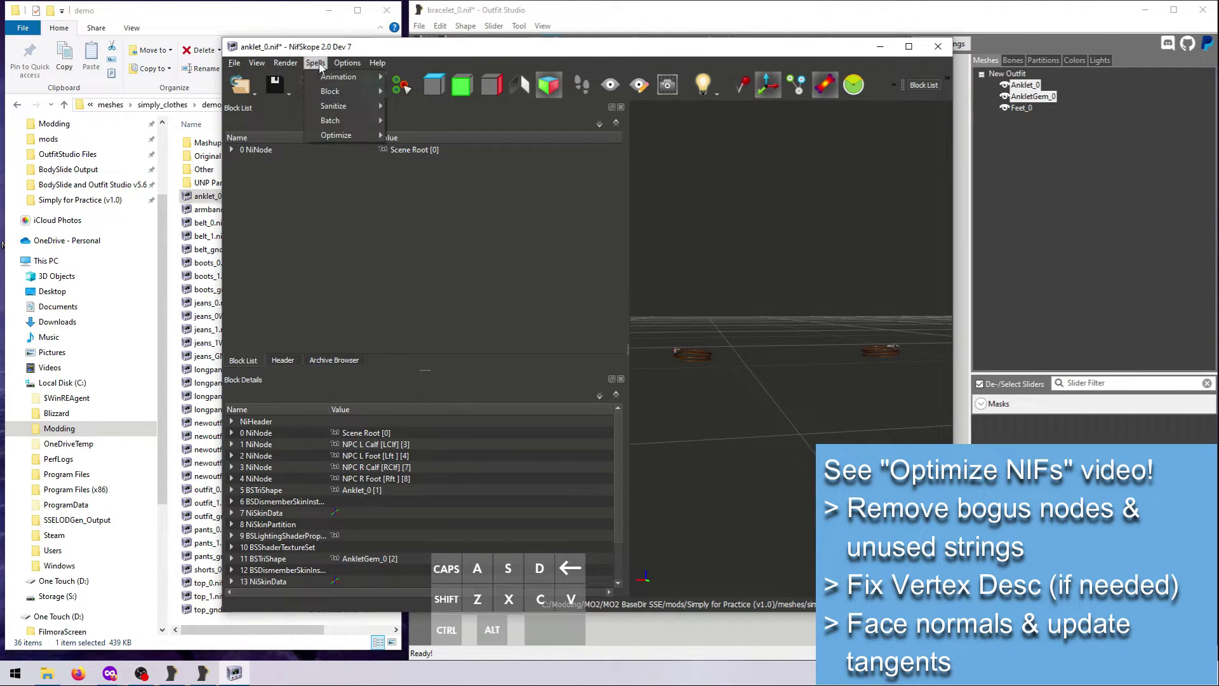
mouse_move(347, 139)
left_click(454, 179)
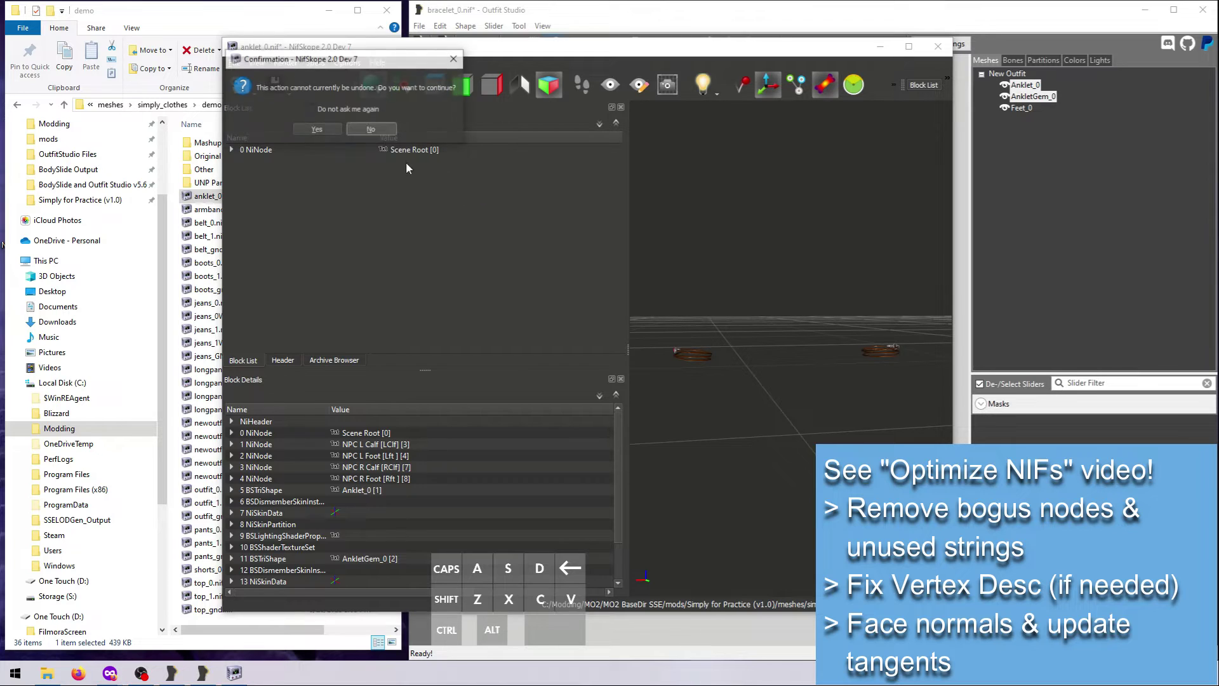
left_click(316, 129)
left_click(602, 348)
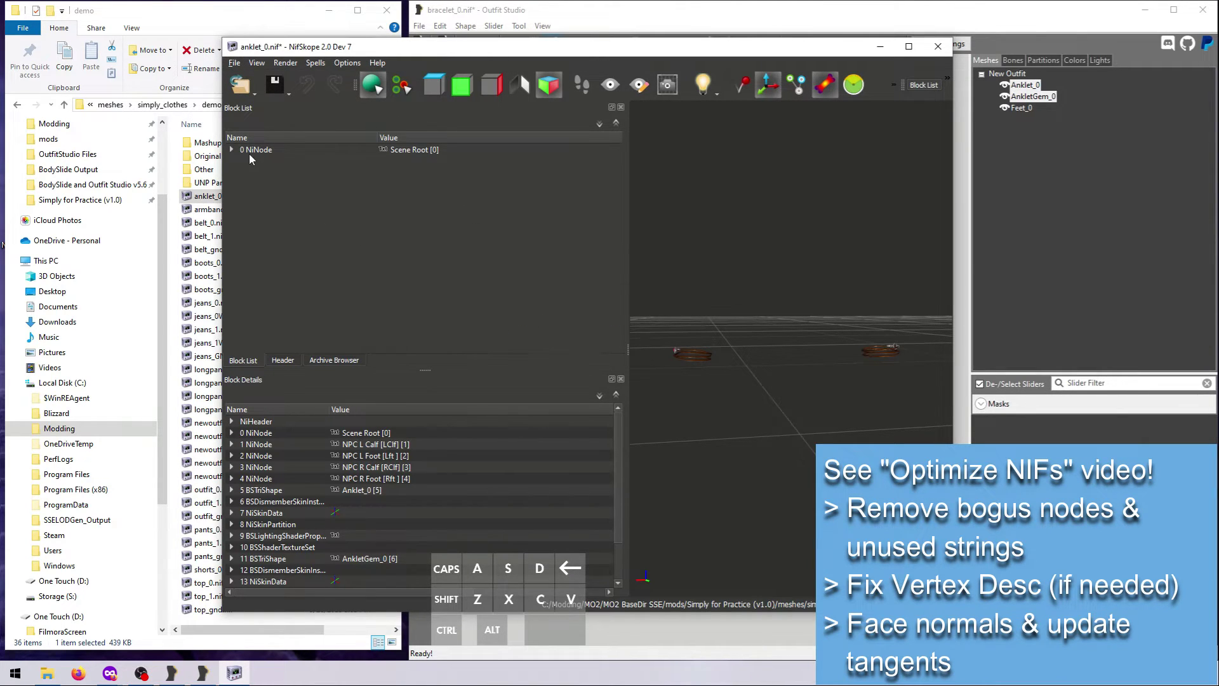
Clear the Colors and Eye Data vertex flags in the Vertex Desc of the Anklet_0 shape
left_click(232, 149)
left_click(413, 198)
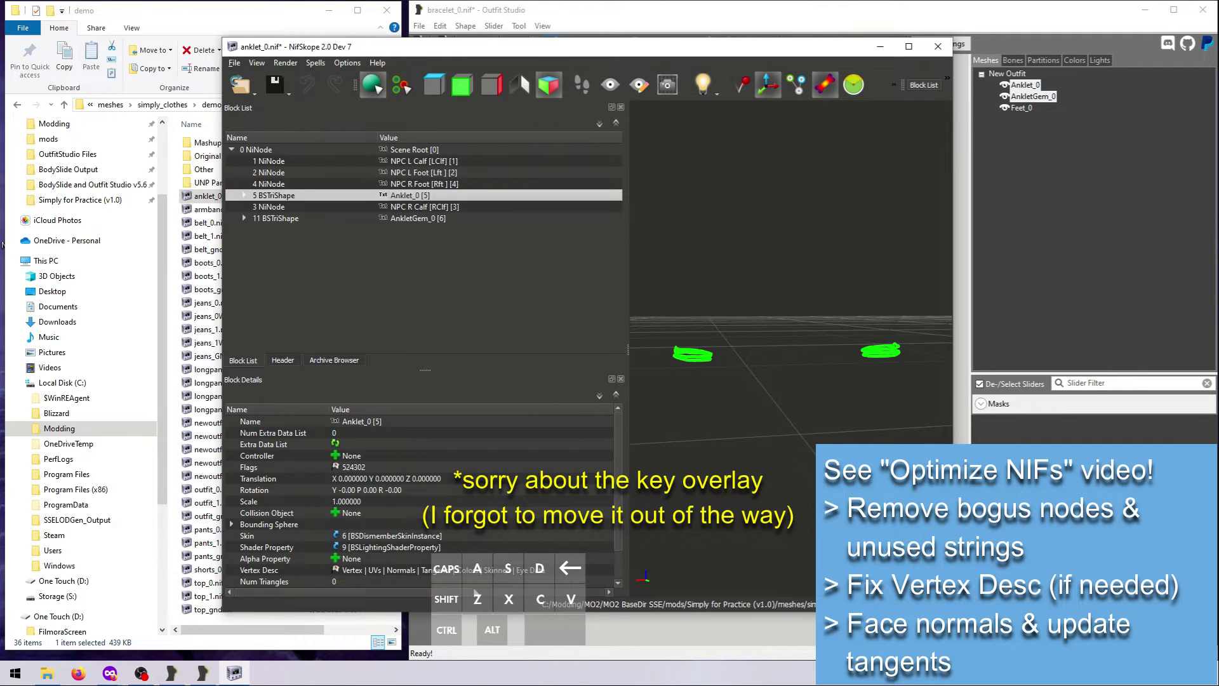
left_click_drag(473, 590, 540, 590)
right_click(493, 572)
left_click(516, 584)
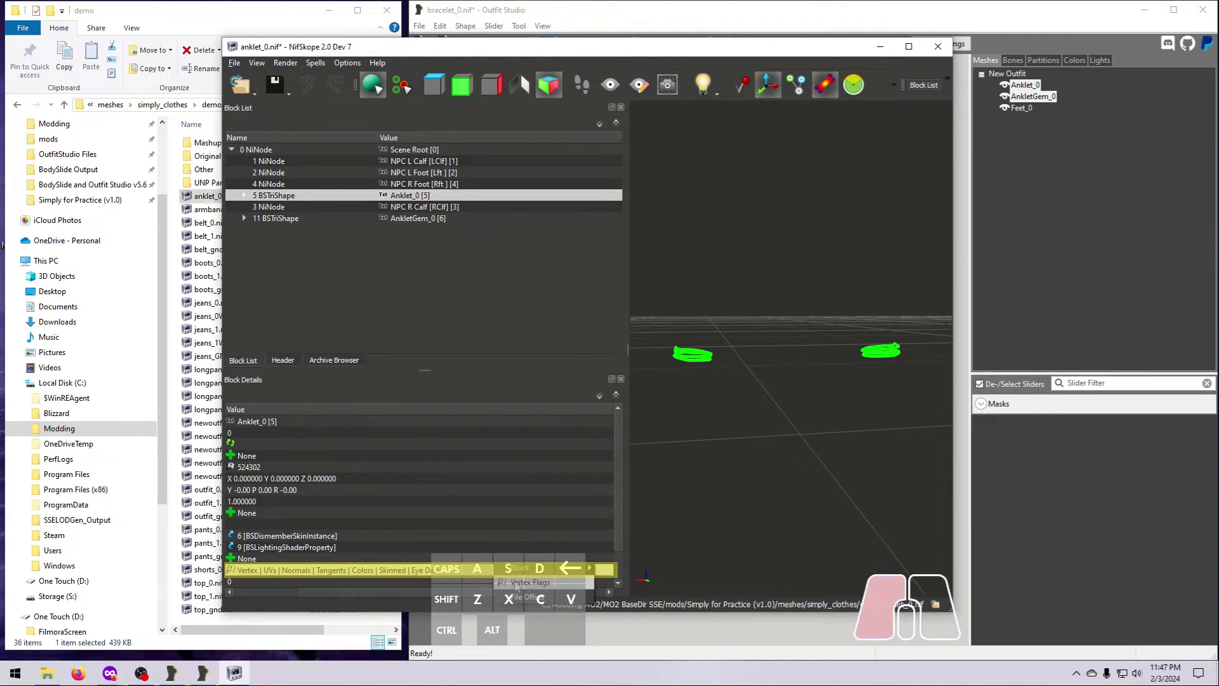
left_click(521, 582)
left_click(522, 607)
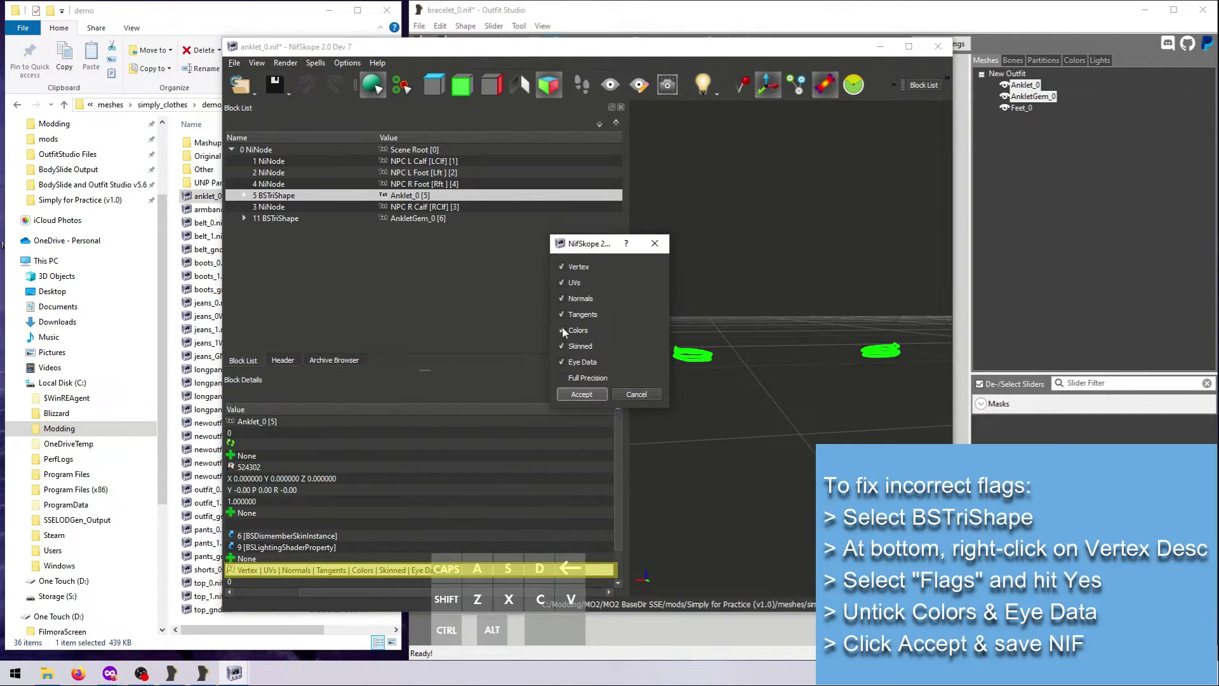
left_click(582, 395)
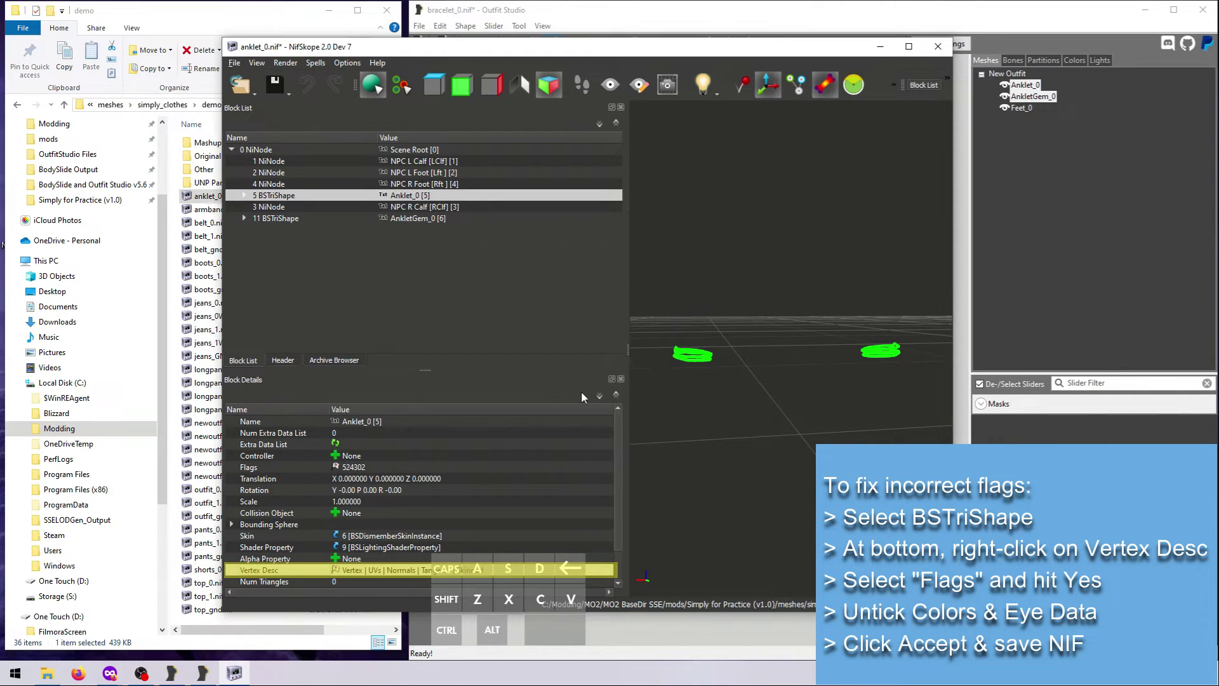
Clear the Colors and Eye Data vertex flags in the Vertex Desc of the AnkletGem_0 shape
left_click(424, 219)
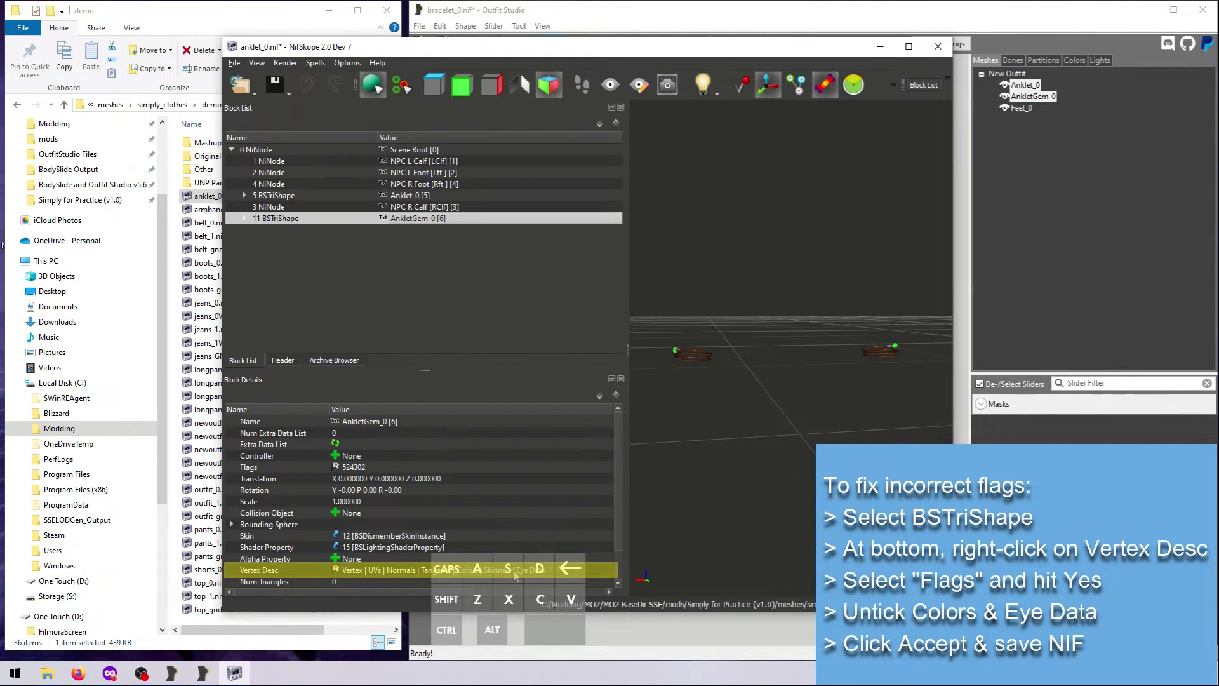
right_click(514, 573)
left_click(522, 582)
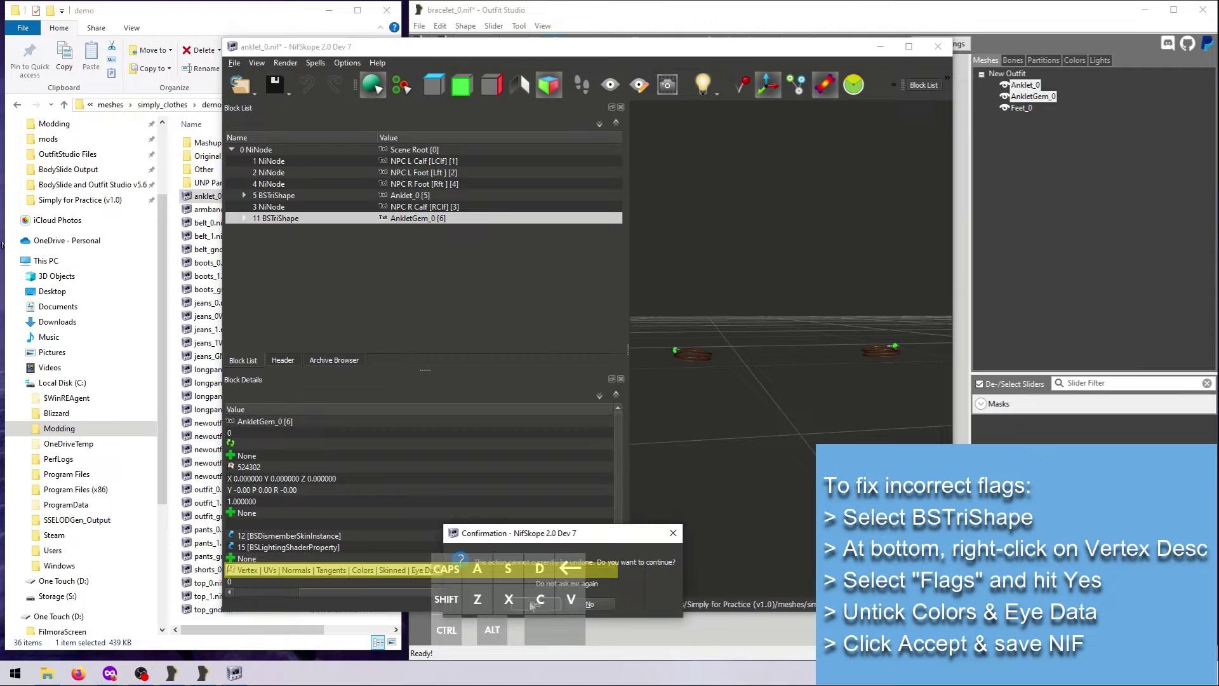
left_click(534, 603)
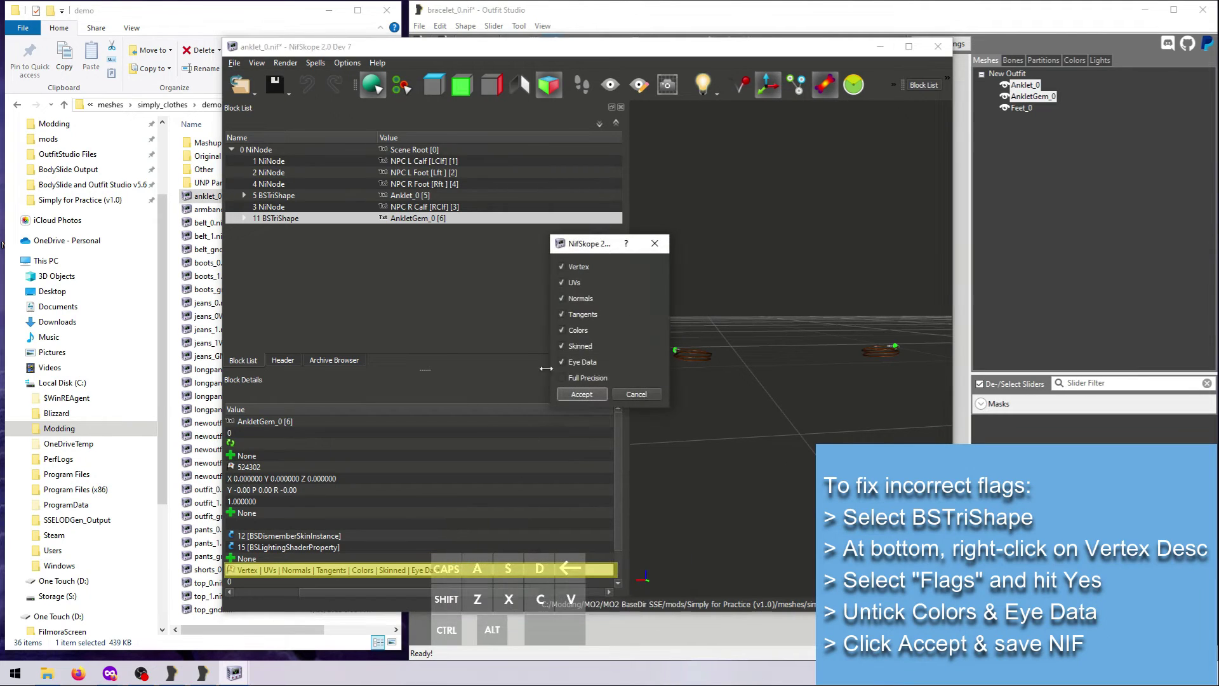
left_click(582, 393)
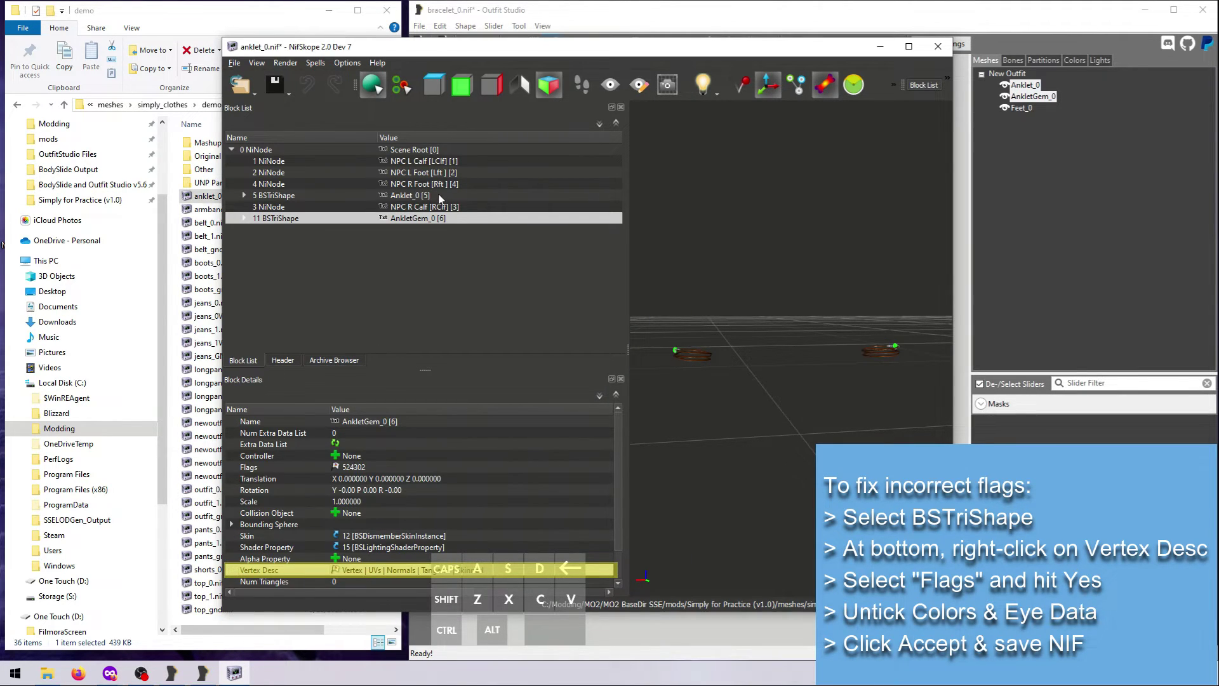
Recalculate the face normals and update the tangent space of the AnkletGem_0 shape
right_click(447, 220)
mouse_move(473, 259)
left_click(587, 273)
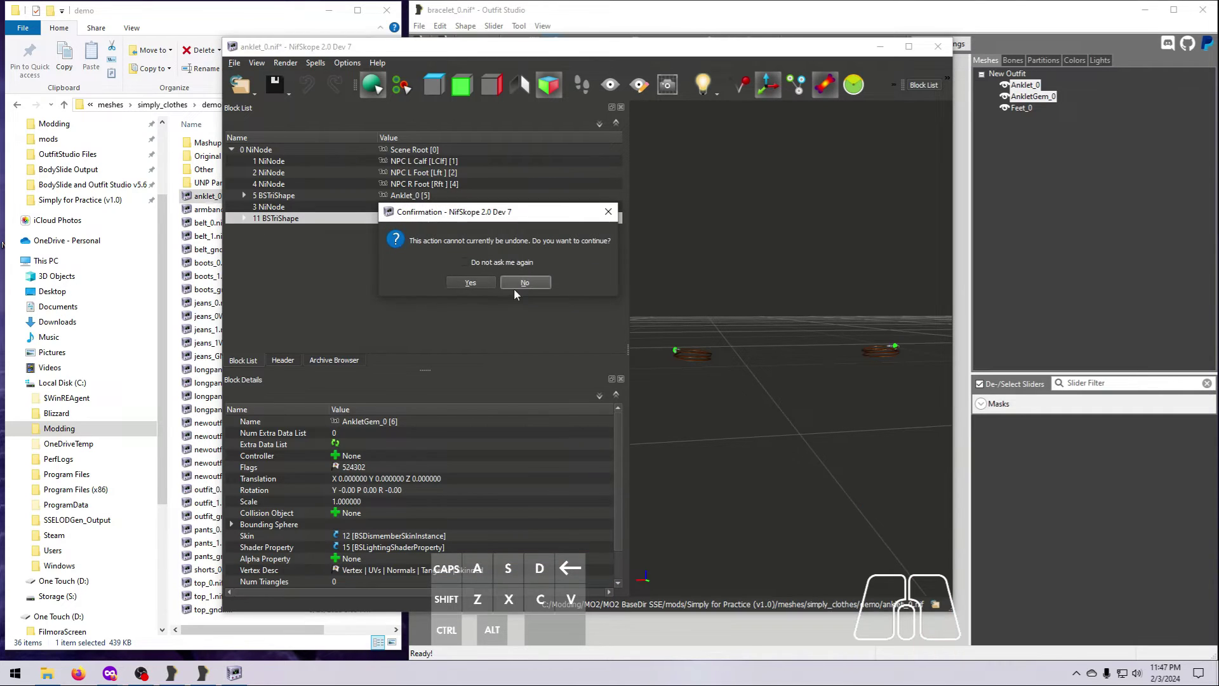
left_click(473, 284)
right_click(447, 215)
left_click(574, 278)
left_click(470, 275)
Recalculate the face normals and update the tangent space of the Anklet_0 shape
left_click(428, 193)
right_click(429, 197)
mouse_move(445, 231)
left_click(574, 260)
left_click(471, 253)
right_click(422, 195)
left_click(565, 263)
left_click(460, 256)
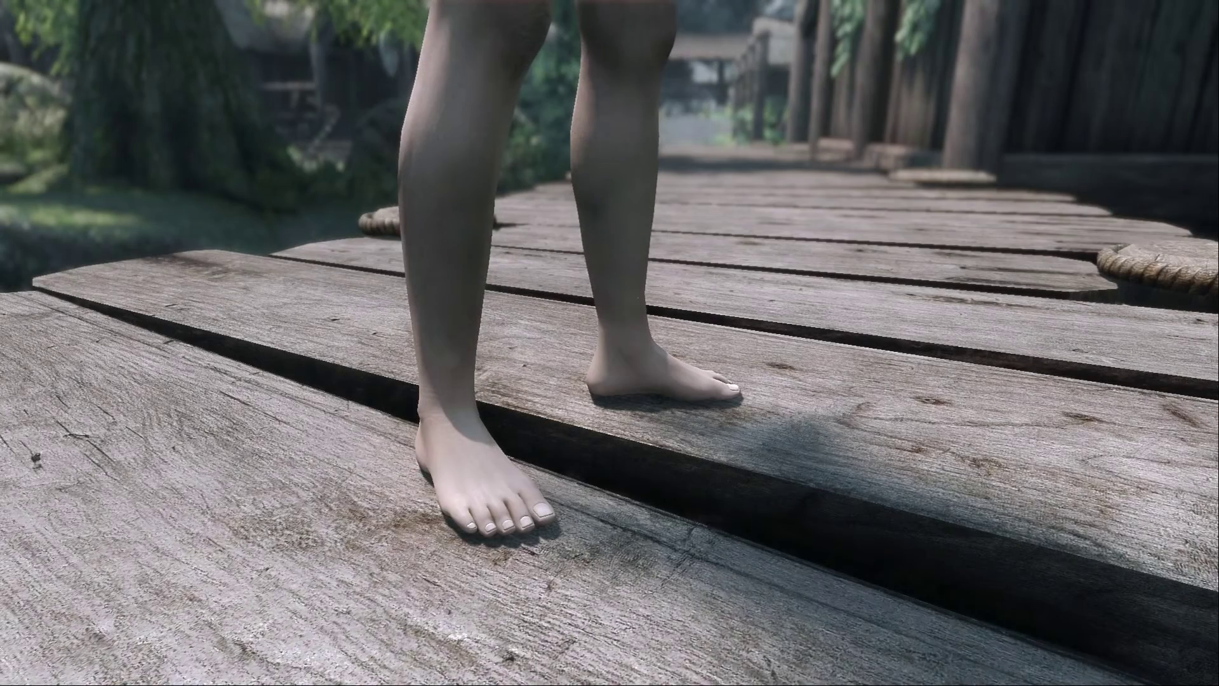
Switch to Skyrim, bring up the character's inventory and equip the Demo Anklet
key("i")
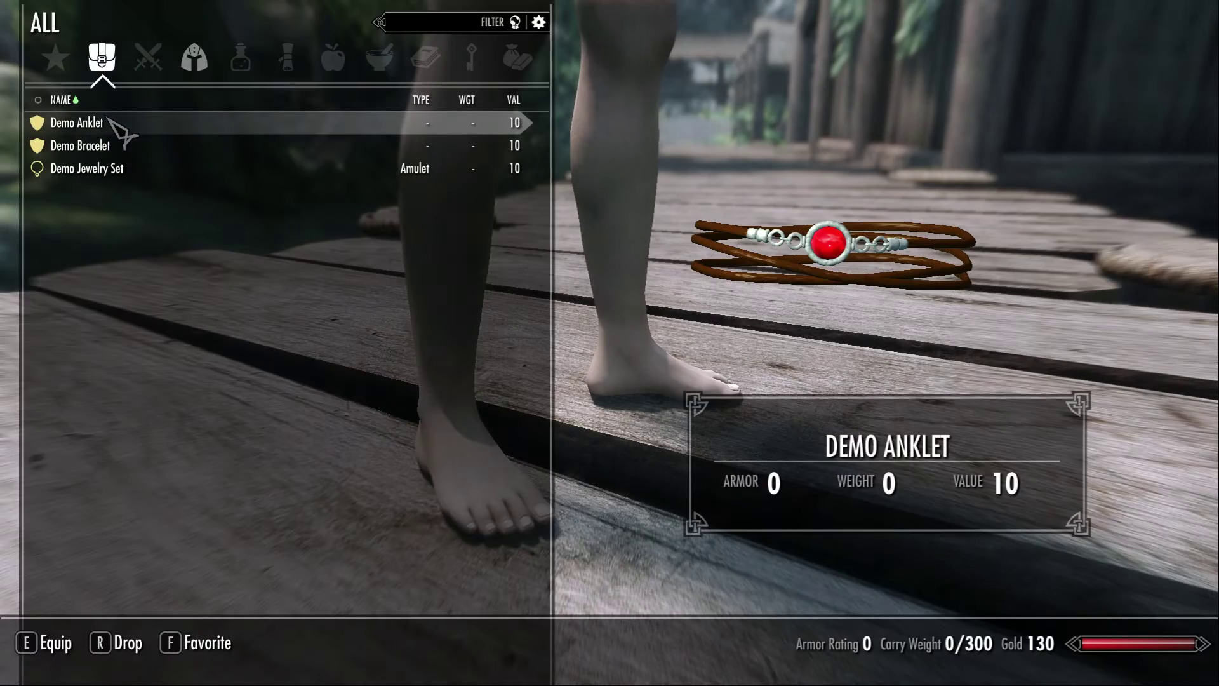
left_click(104, 121)
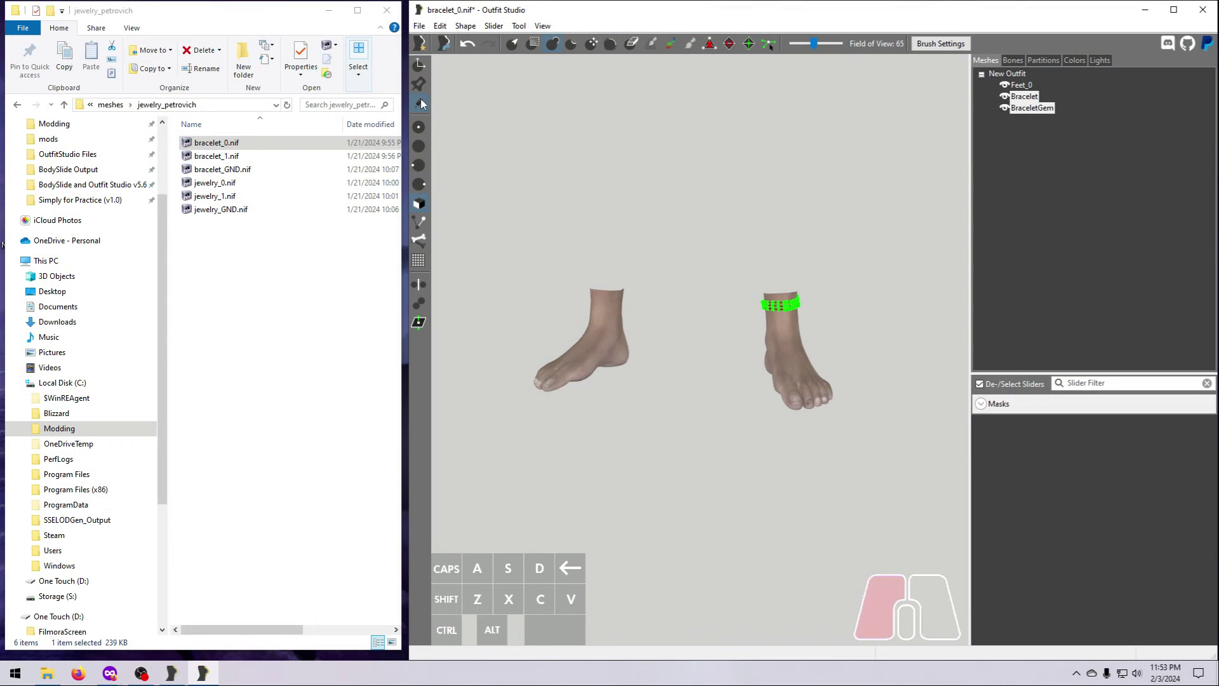
Return to Outfit Studio and check how the bracelet follows the left foot in the Jumping, 2H Ready, 2H Draw and Standing poses
left_click(420, 103)
mouse_move(687, 374)
right_mouse_down()
mouse_move(514, 378)
mouse_move(715, 378)
mouse_move(690, 383)
mouse_move(704, 387)
right_mouse_up()
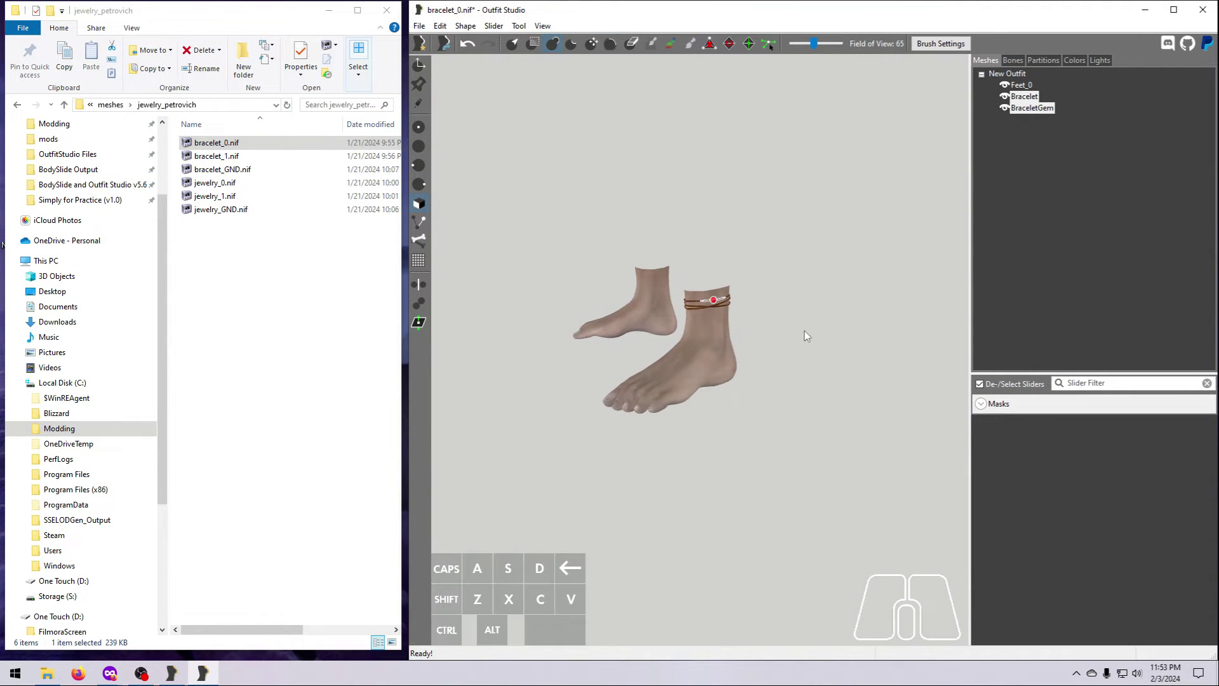
left_click(1013, 60)
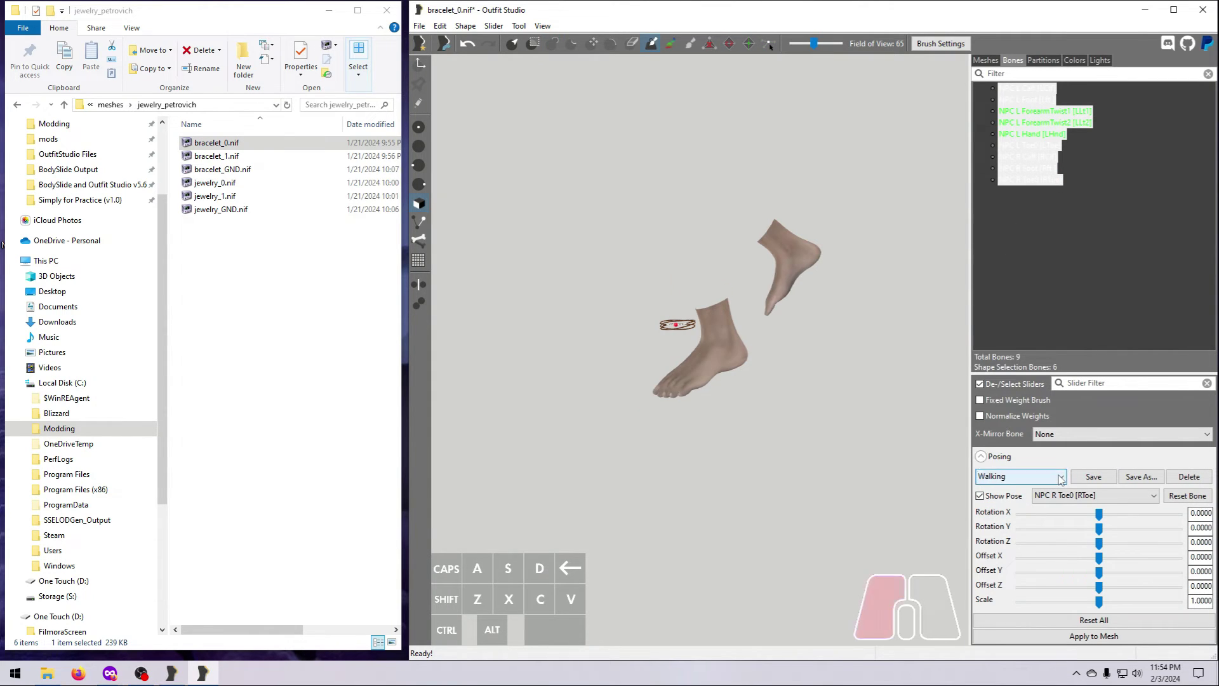
left_click(1059, 477)
left_click(996, 349)
left_click(1041, 476)
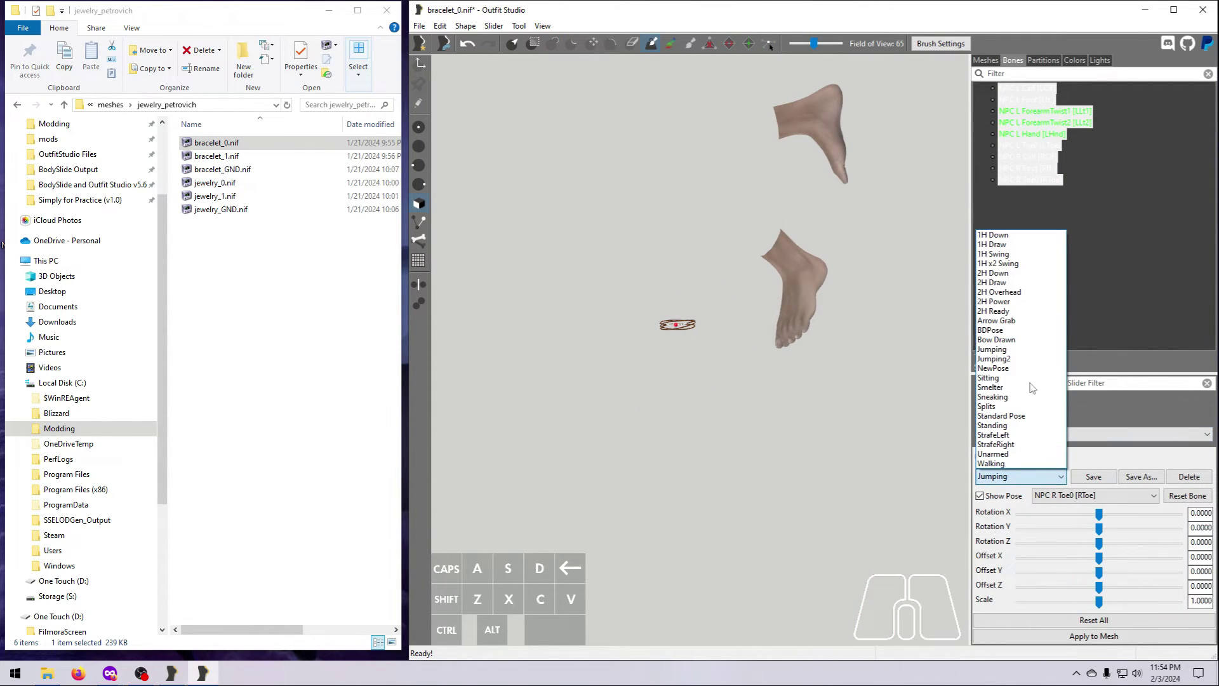
left_click(994, 311)
left_click(1047, 476)
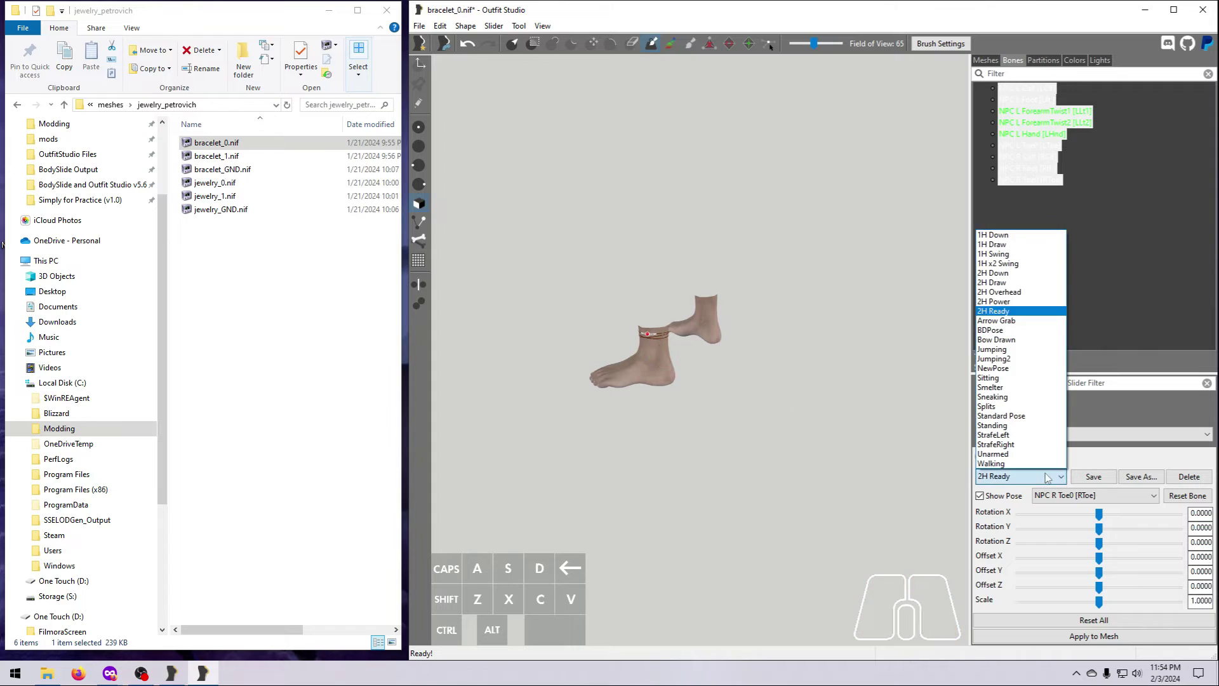
left_click(991, 282)
left_click(1029, 476)
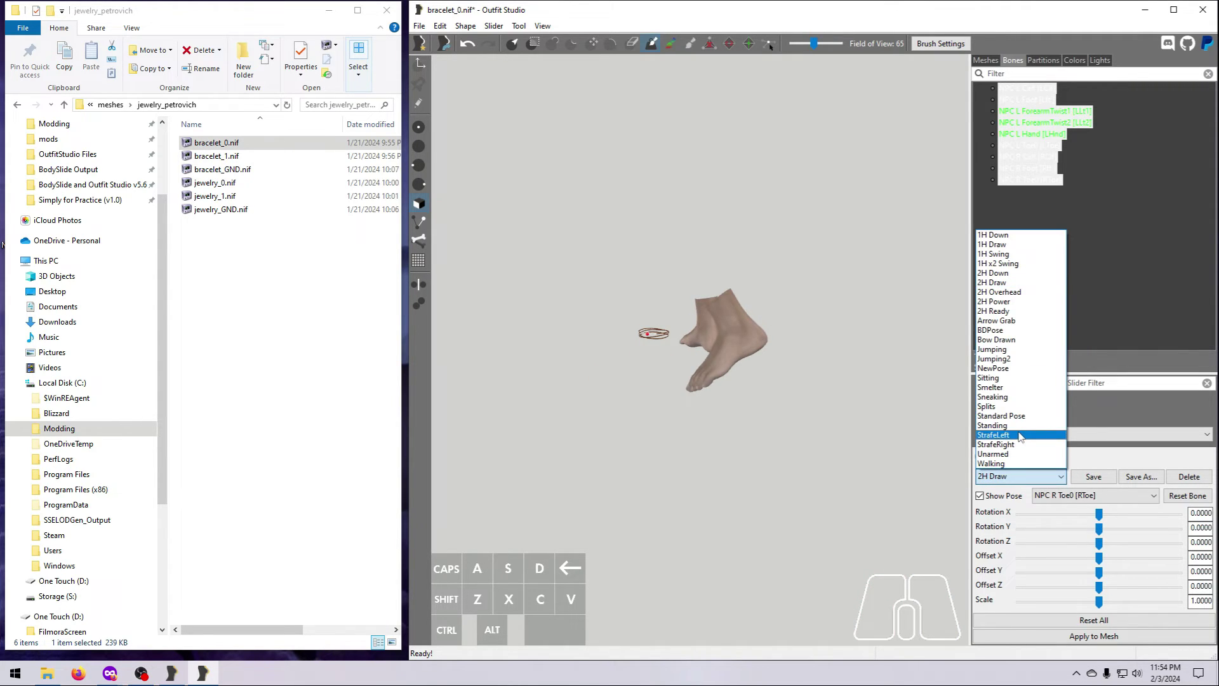
left_click(994, 424)
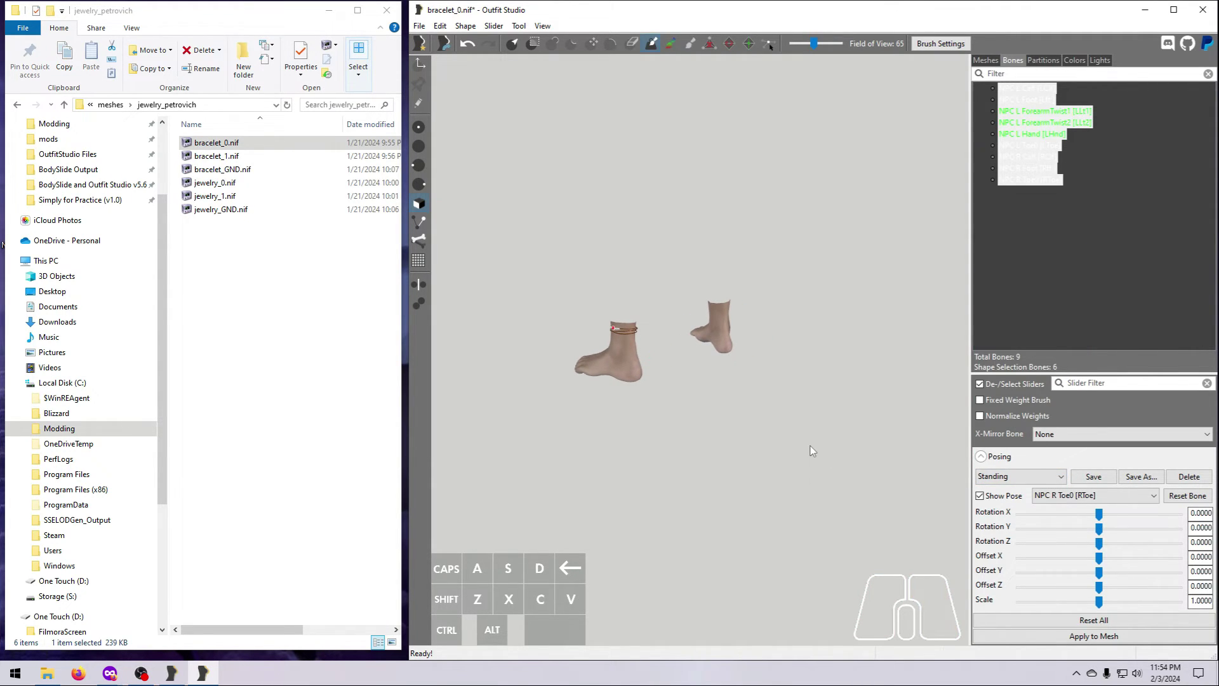
Check the influence of the NPC L ForearmTwist1 [LLt1] bone by setting its pose Rotation X to -0.020
left_click(1117, 495)
left_click(1100, 520)
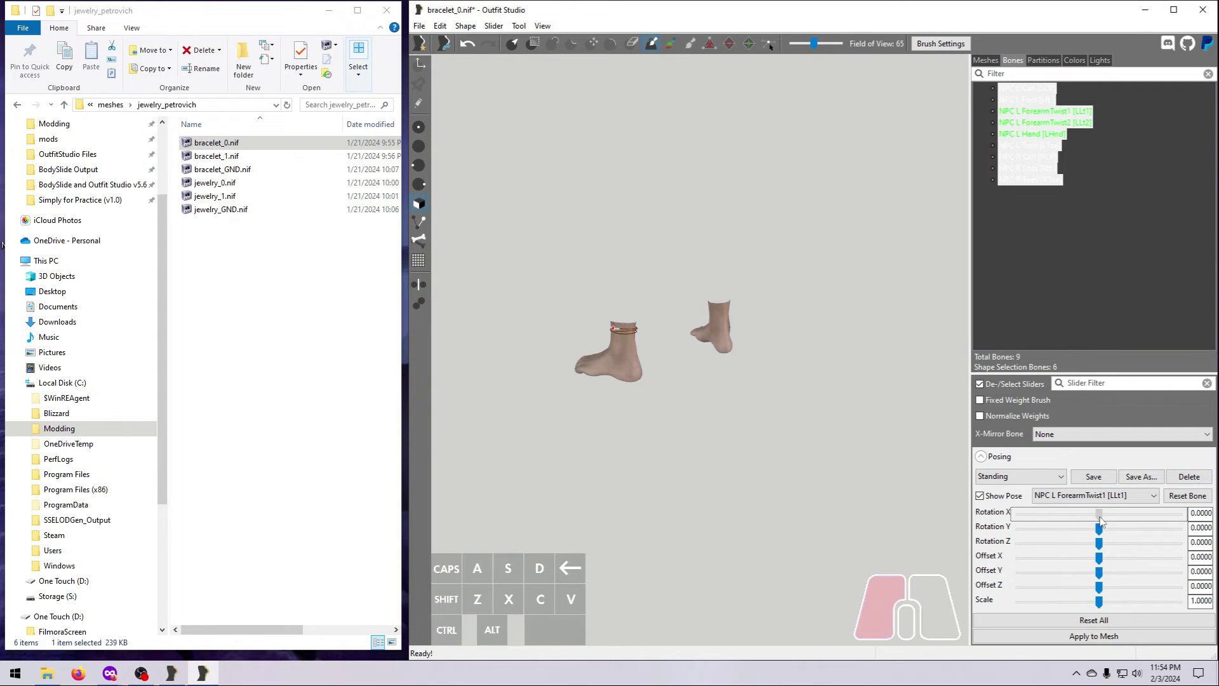
mouse_move(1100, 520)
left_mouse_down()
mouse_move(1127, 519)
mouse_move(1100, 518)
left_mouse_up()
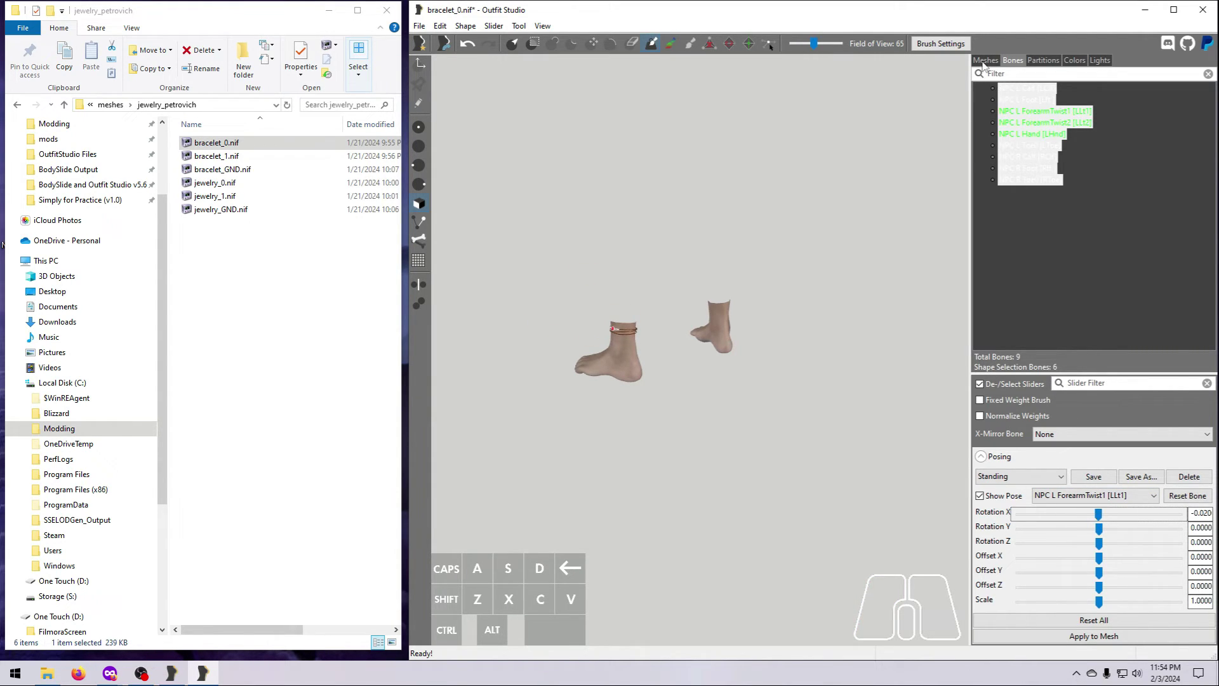
Delete all bones from NPC L Calf to NPC R Toe0 from the selected bracelet shapes
left_click(1026, 88)
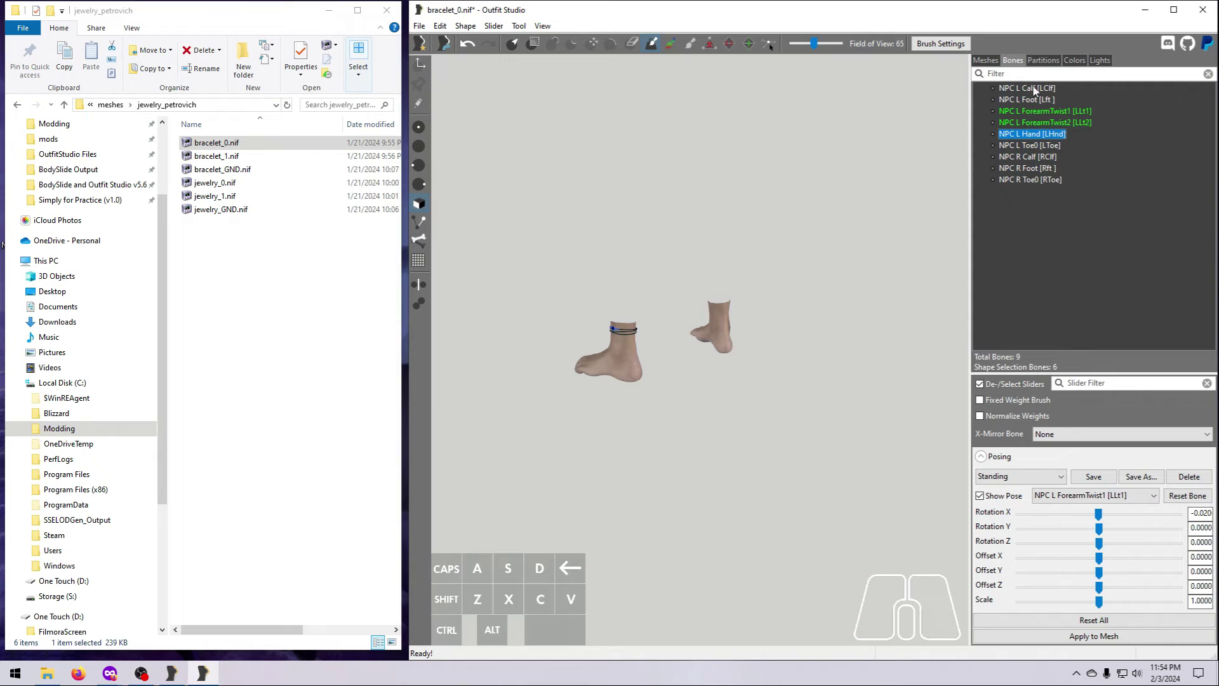
left_click(1035, 180, "shift")
right_click(1041, 178)
mouse_move(1063, 198)
left_click(963, 212)
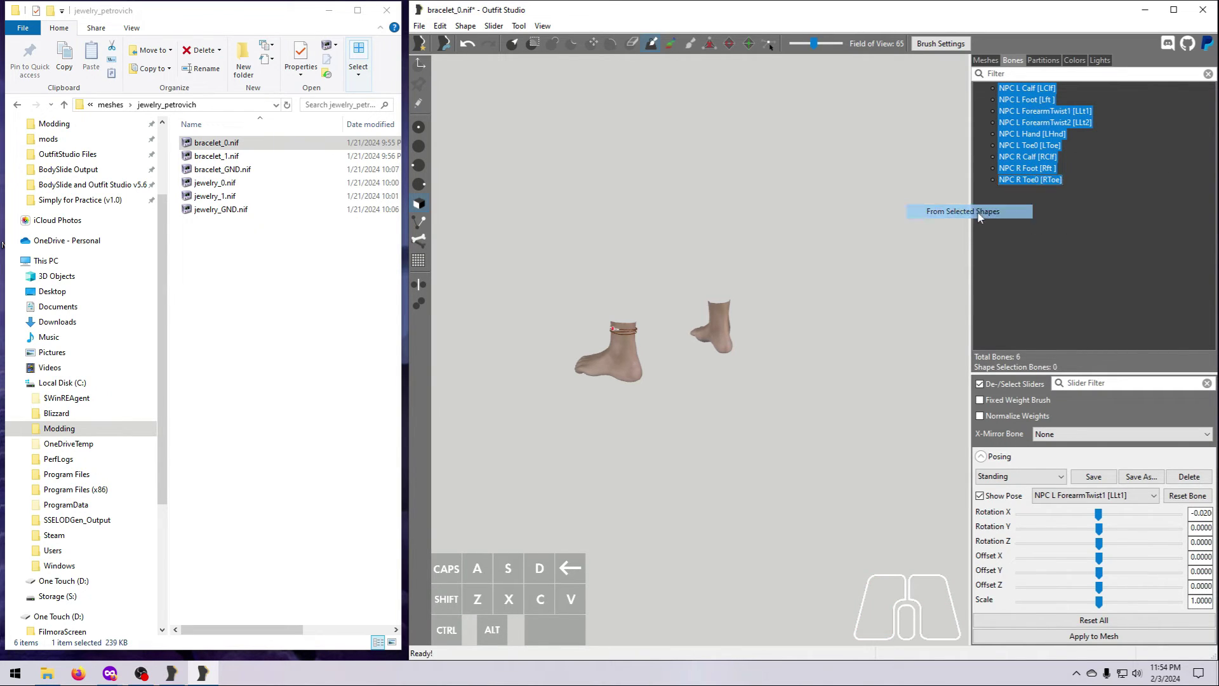
Set the Feet_0 shape as the reference
left_click(985, 59)
right_click(1021, 85)
left_click(1066, 218)
Copy bone weights to Bracelet and BraceletGem with search radius 5 and 4 max vertex targets, and show their bones
left_click(1024, 96)
left_click(1032, 108, "shift")
right_click(1023, 110)
left_click(1078, 307)
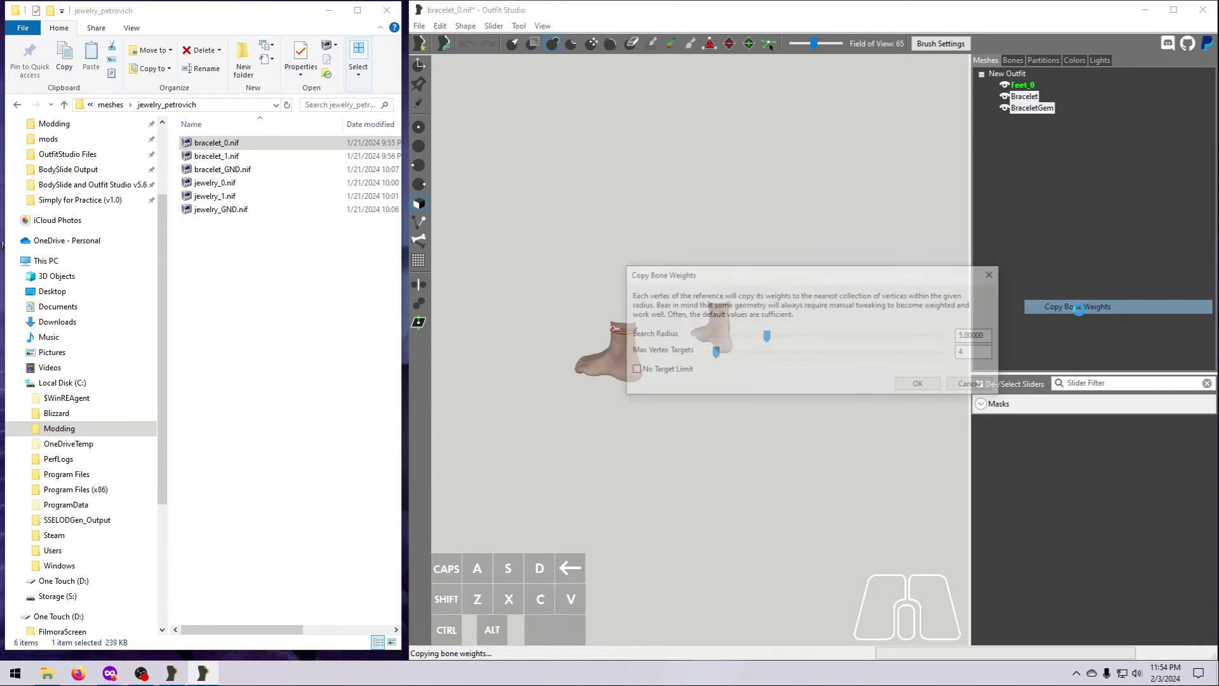
left_click(919, 383)
left_click(1012, 60)
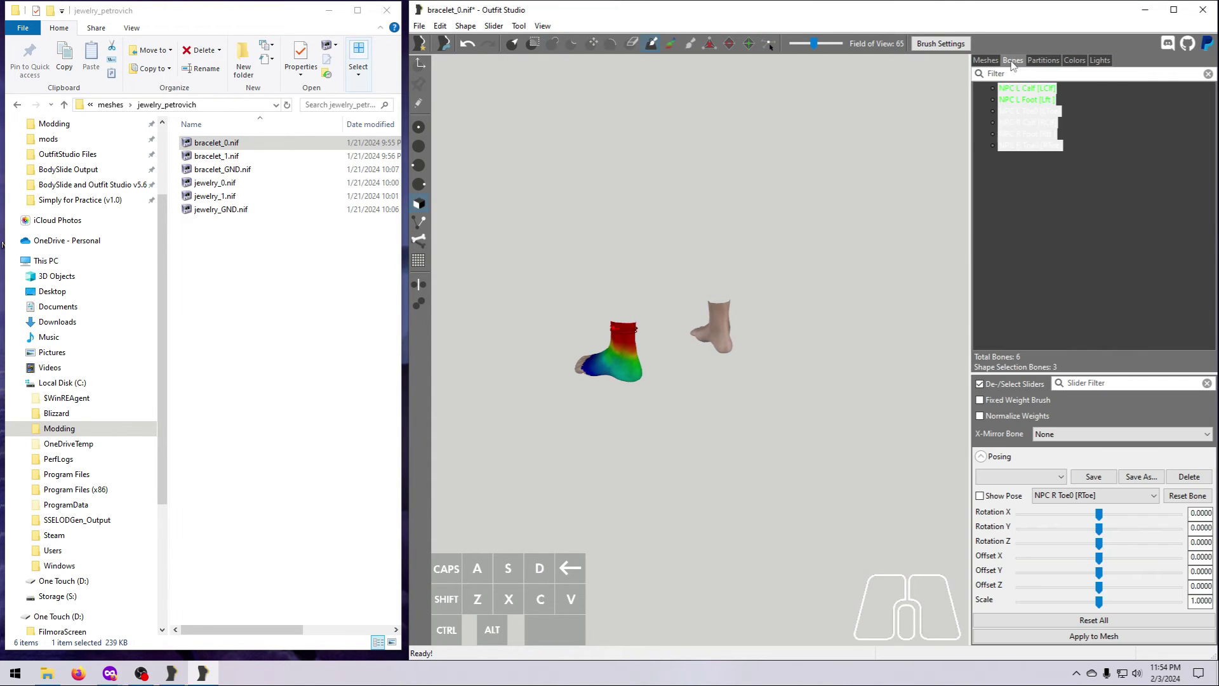